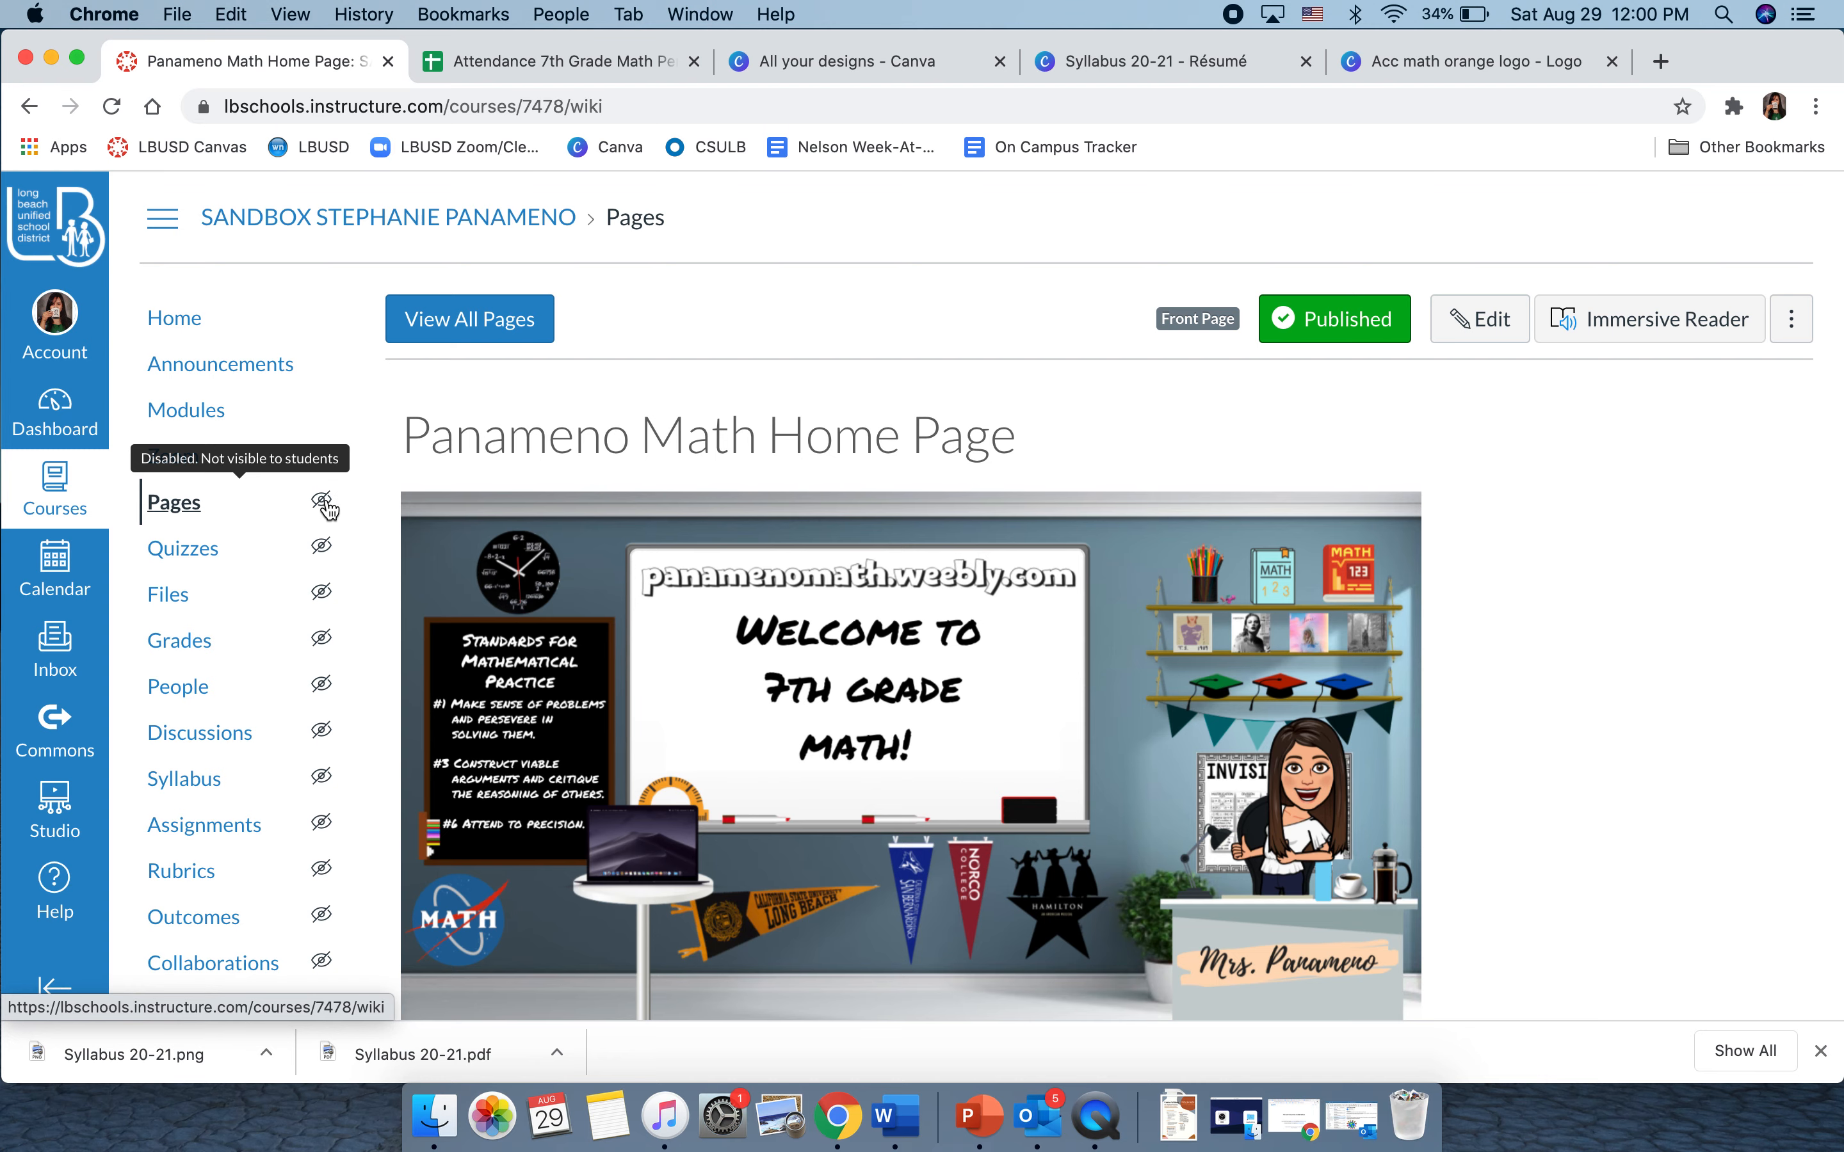
Step: Create a new course page titled "home page #3" and place the cursor in its empty body
click(482, 323)
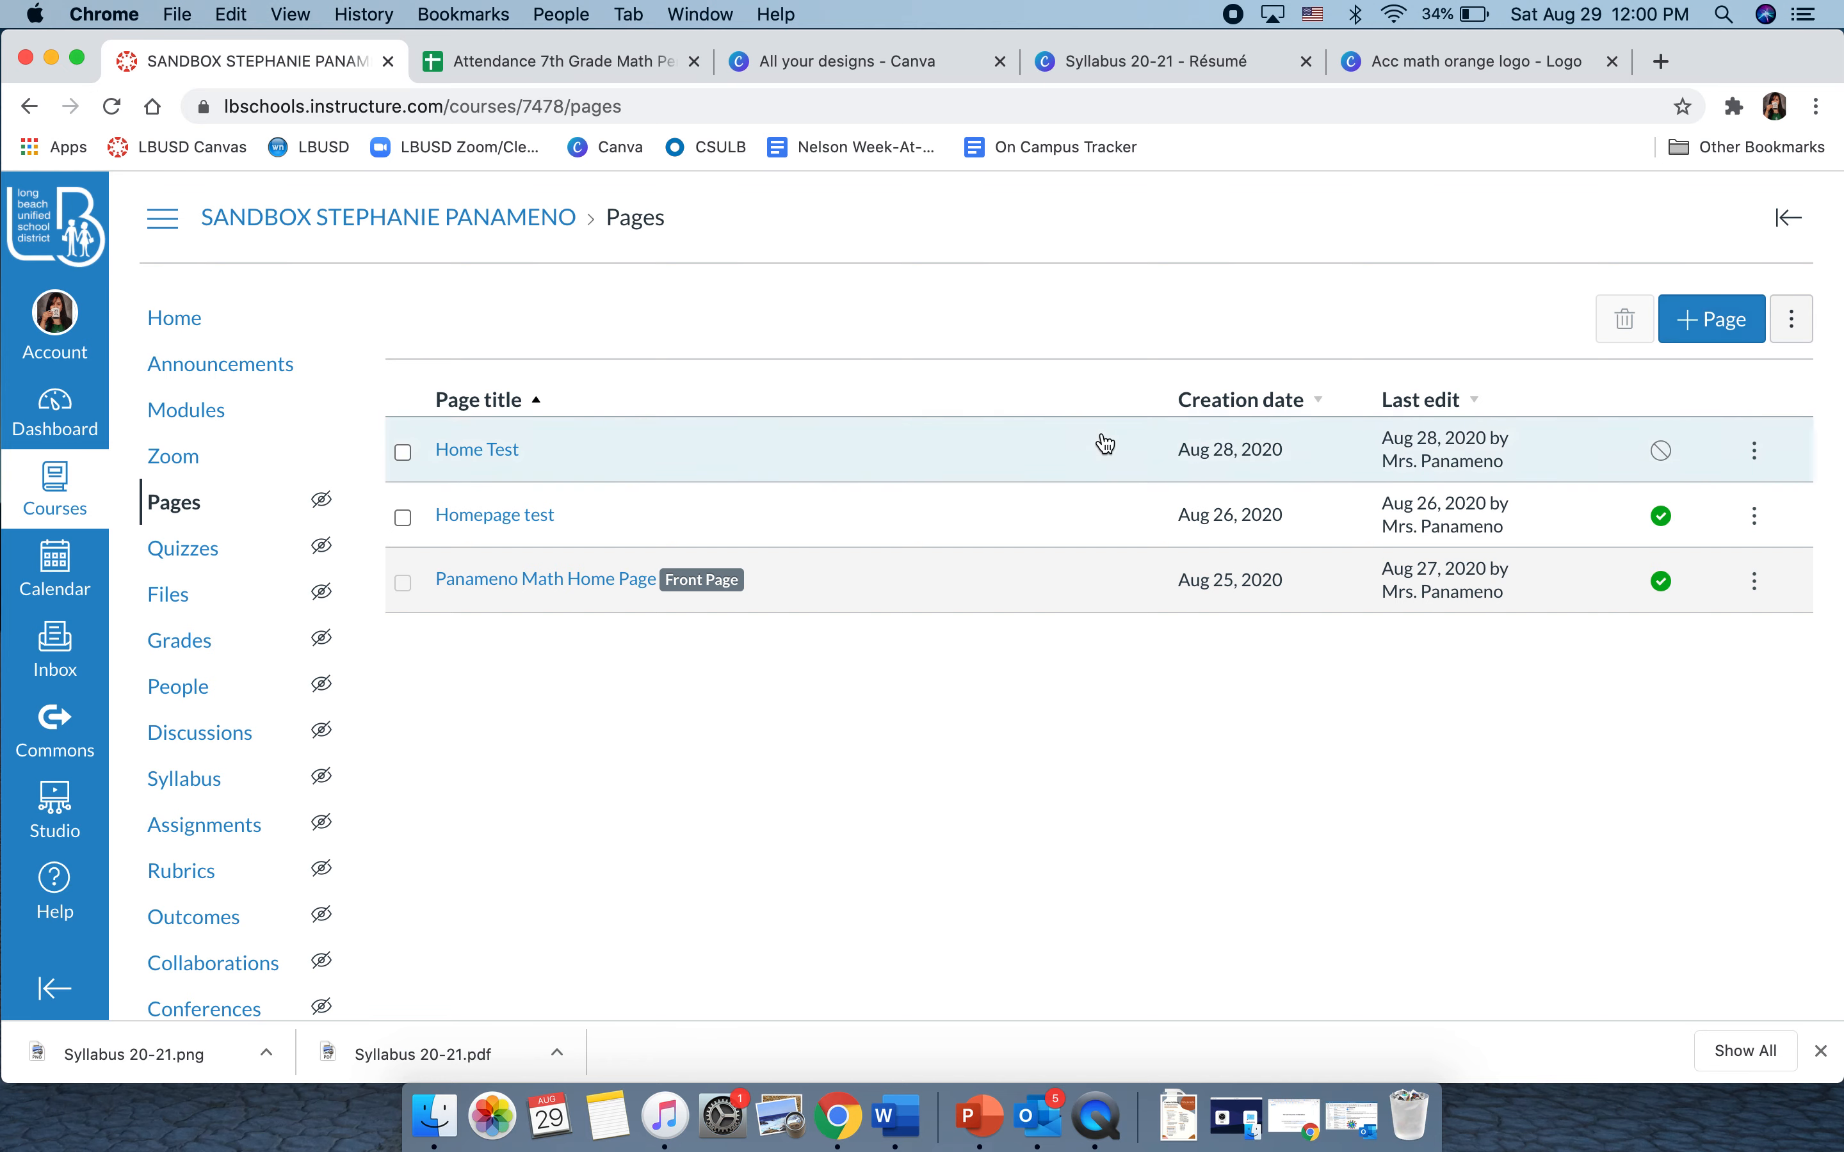
click(1728, 335)
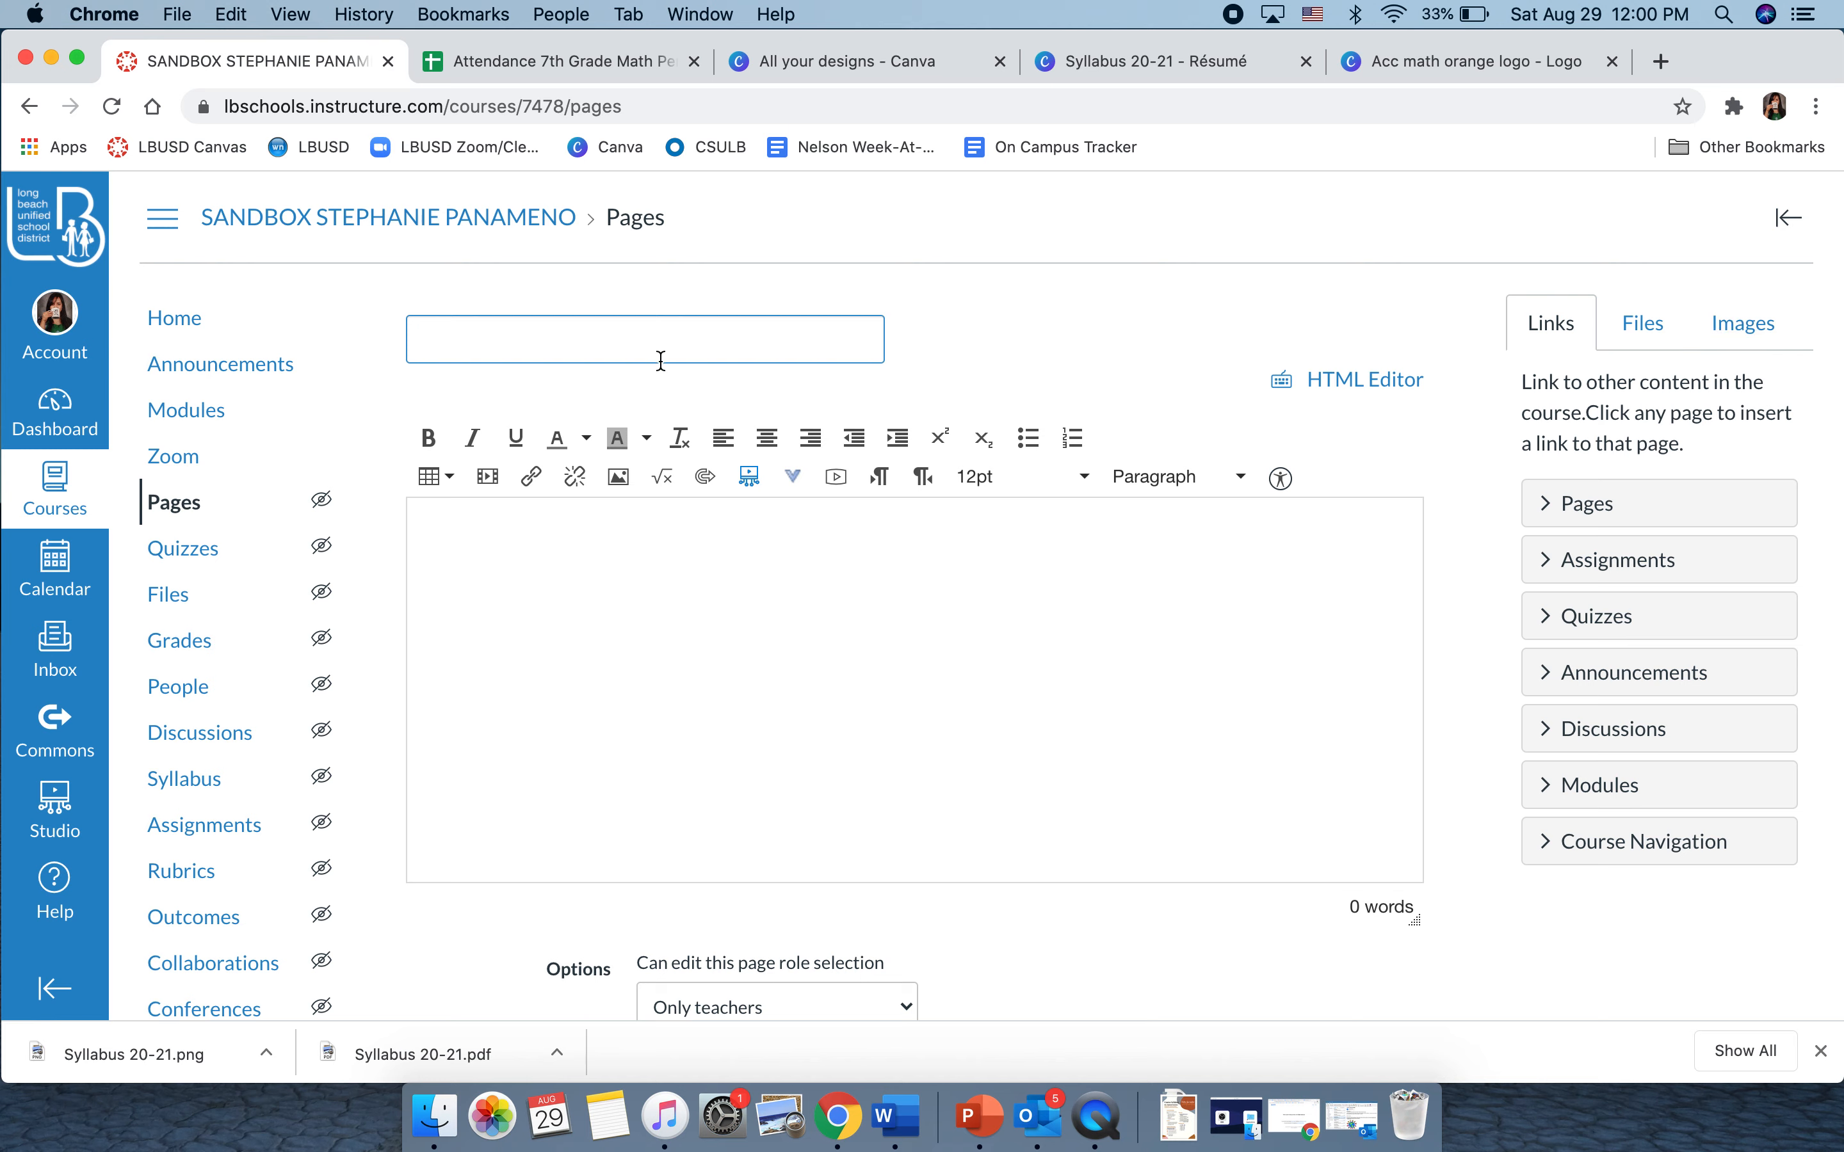
text(home page #3)
click(637, 583)
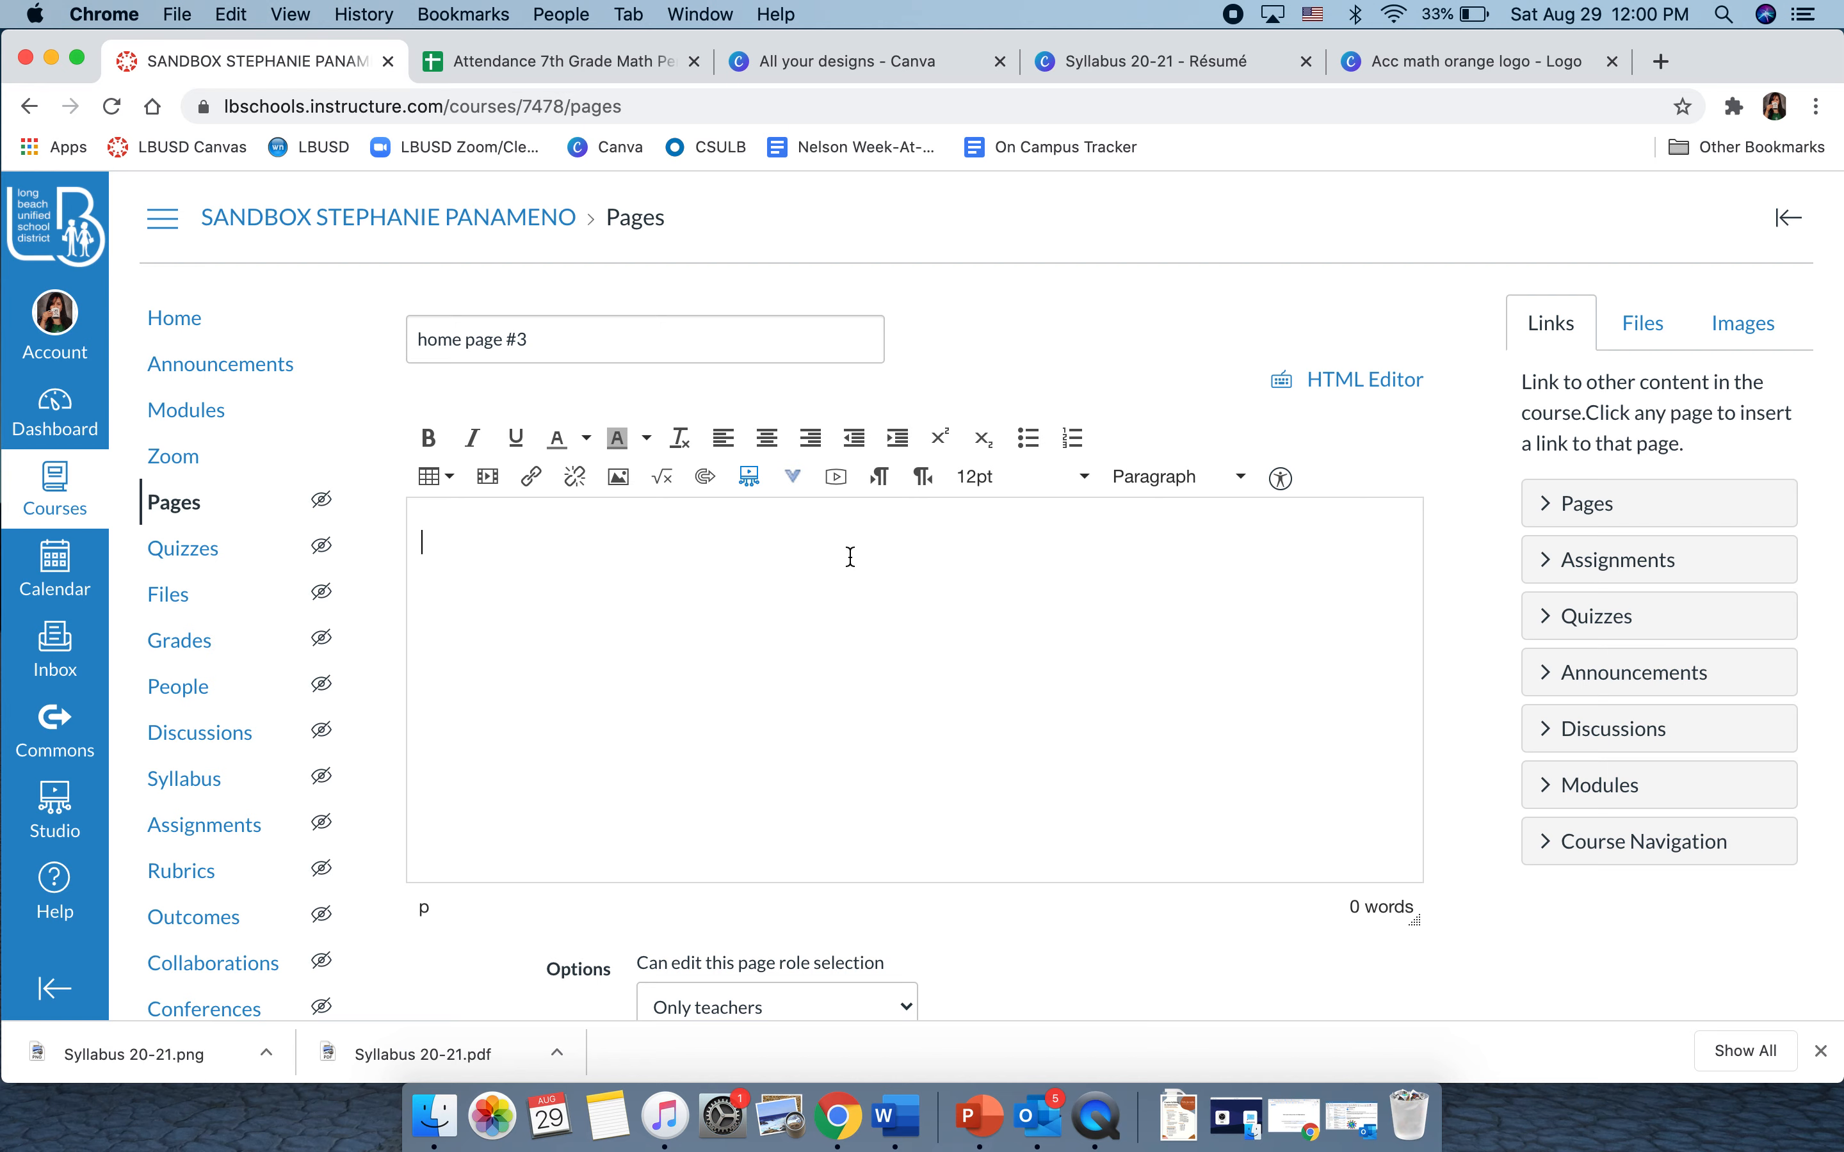
Step: Start uploading a new image for the page and choose nelson.png from the Desktop folder
click(1743, 321)
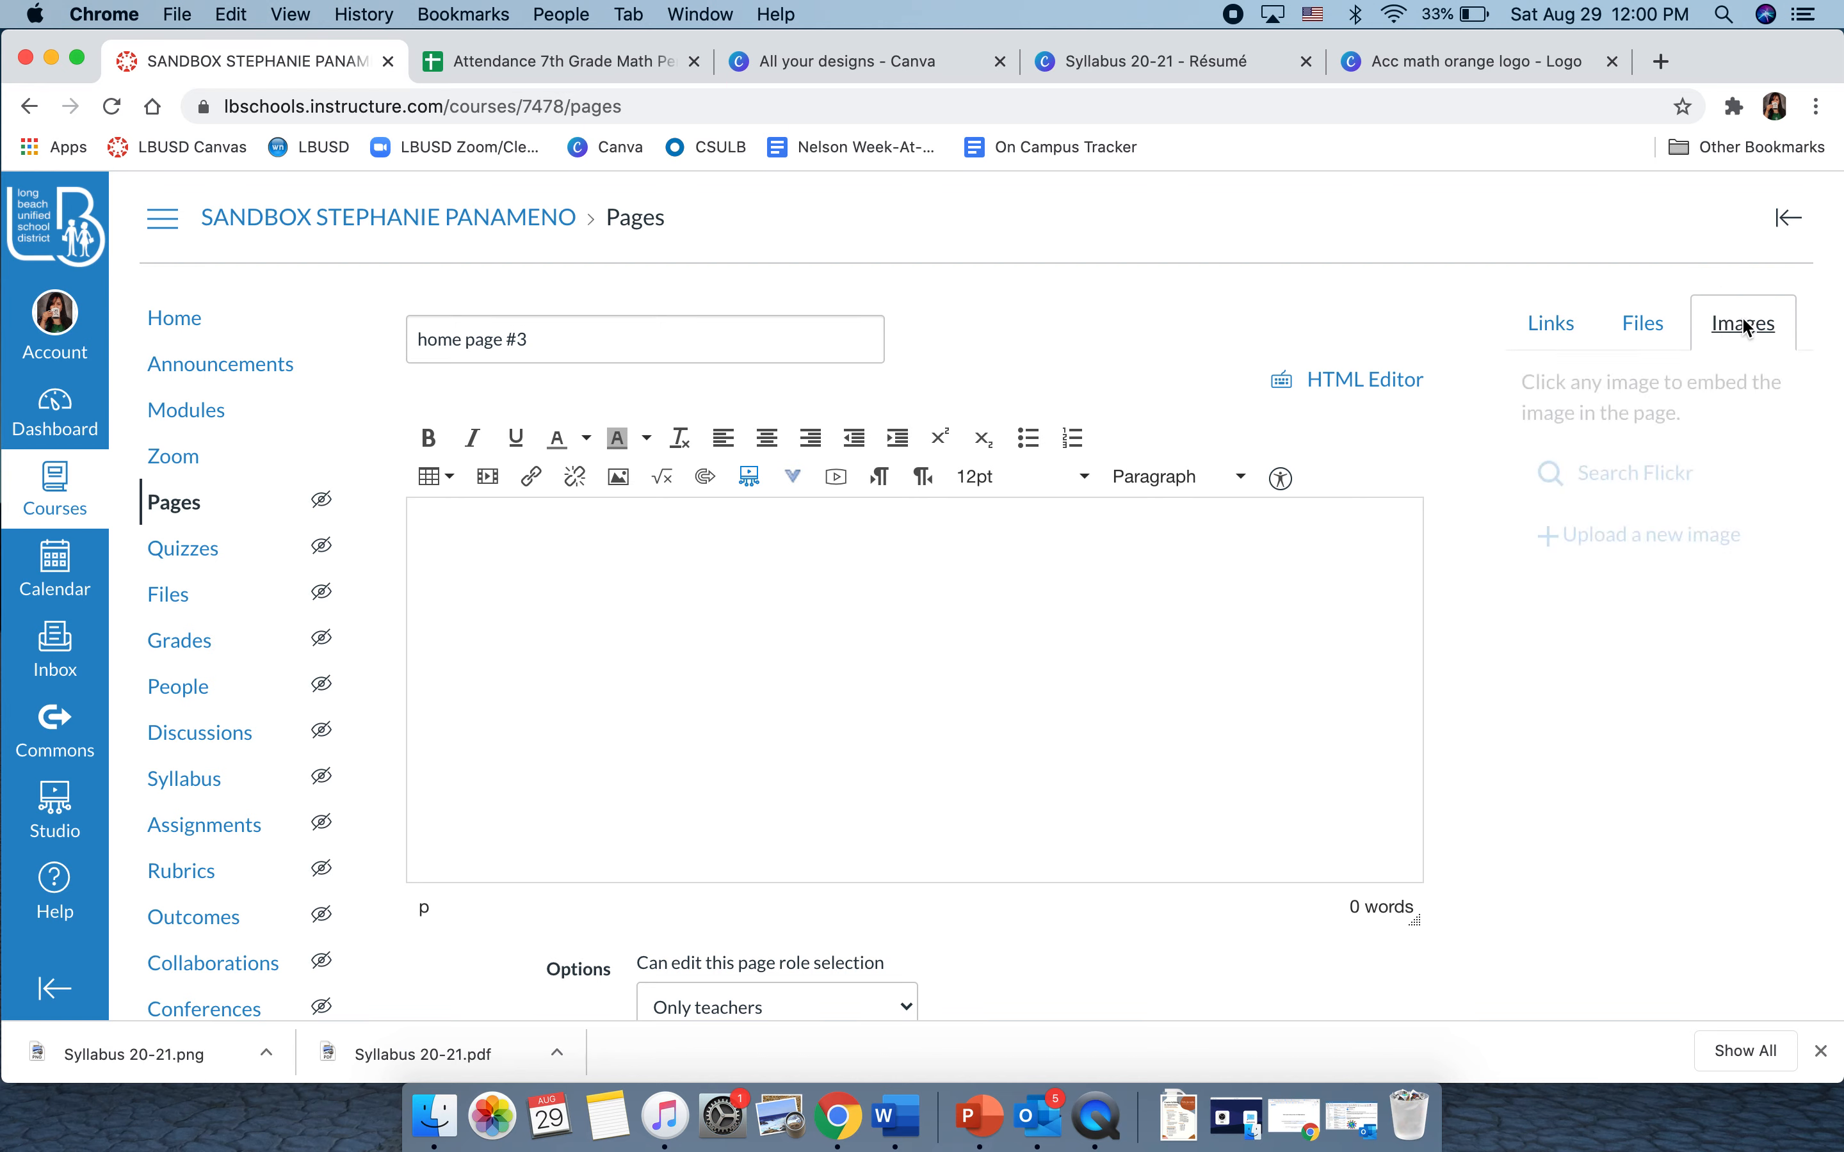
click(1663, 555)
scroll(1646, 693, down, 3)
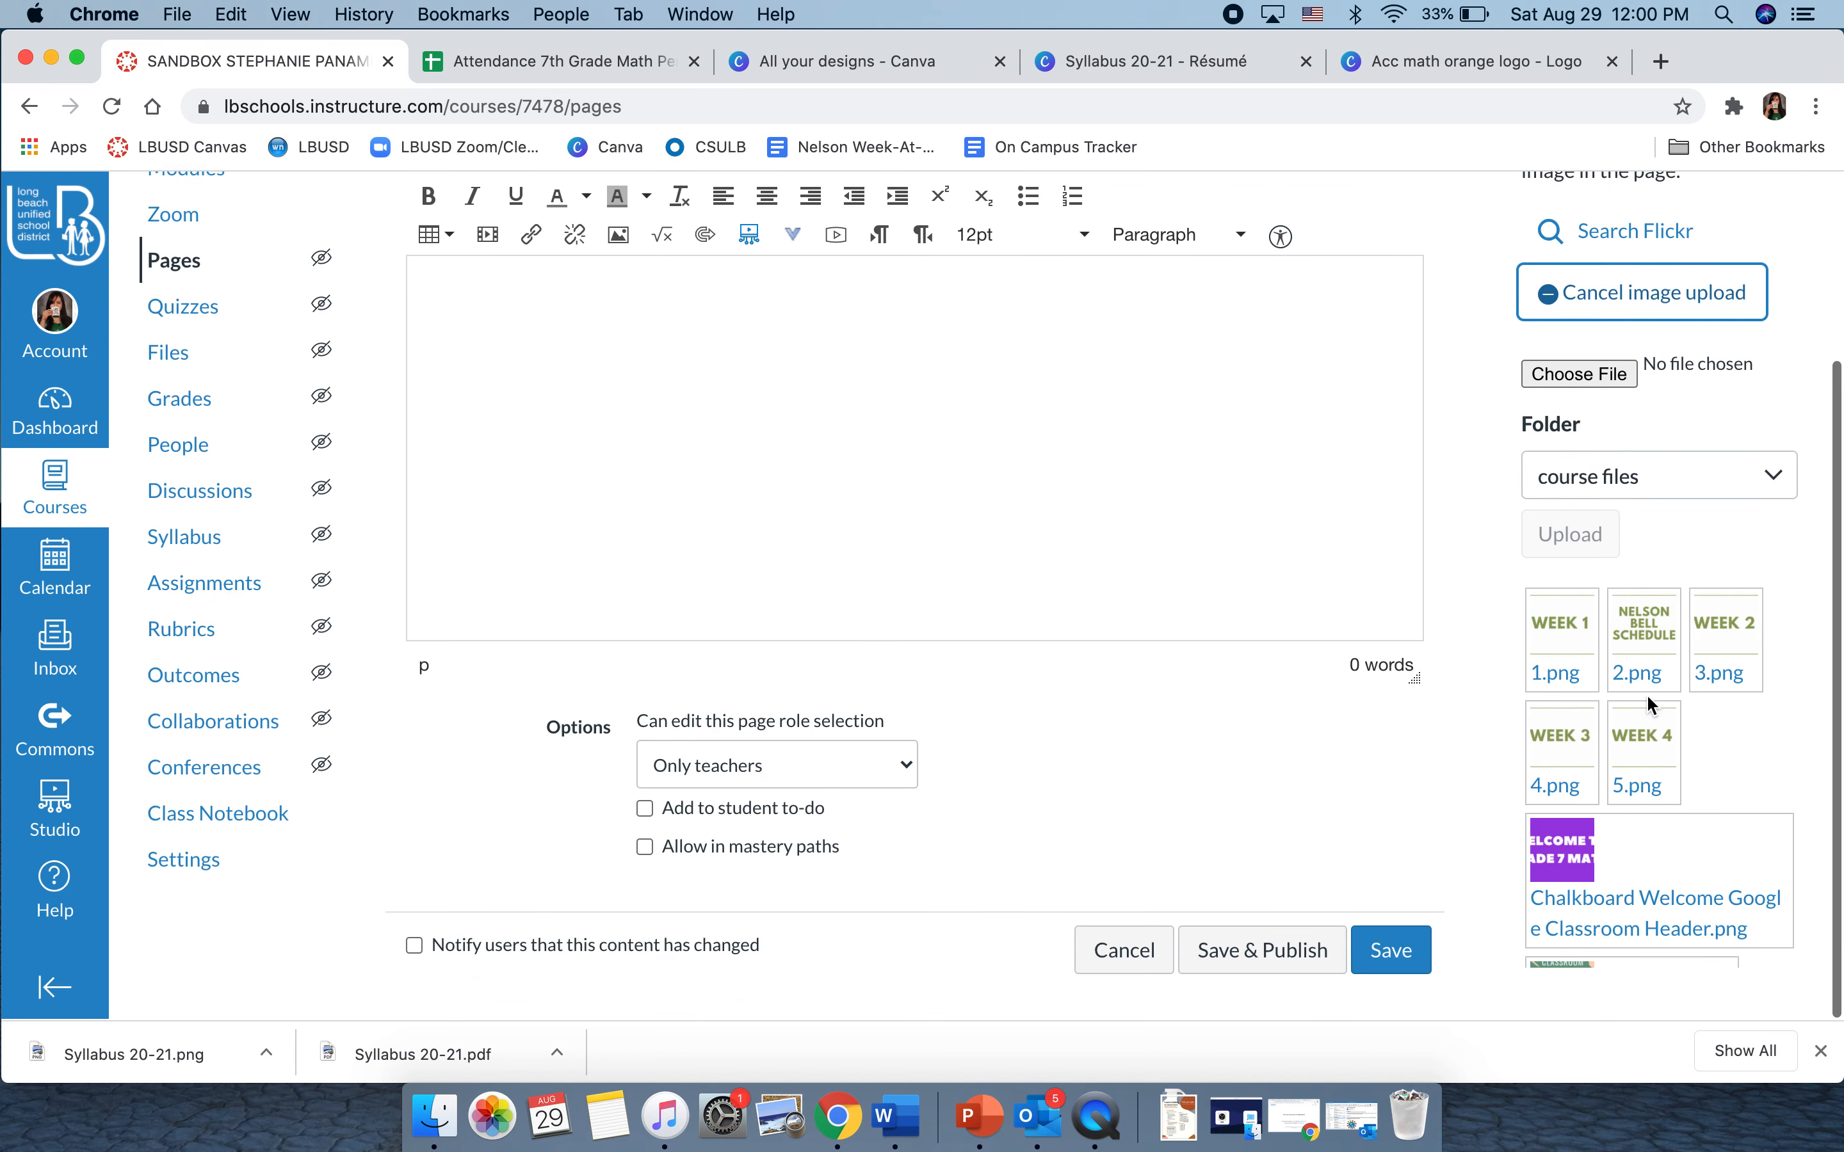
click(1580, 375)
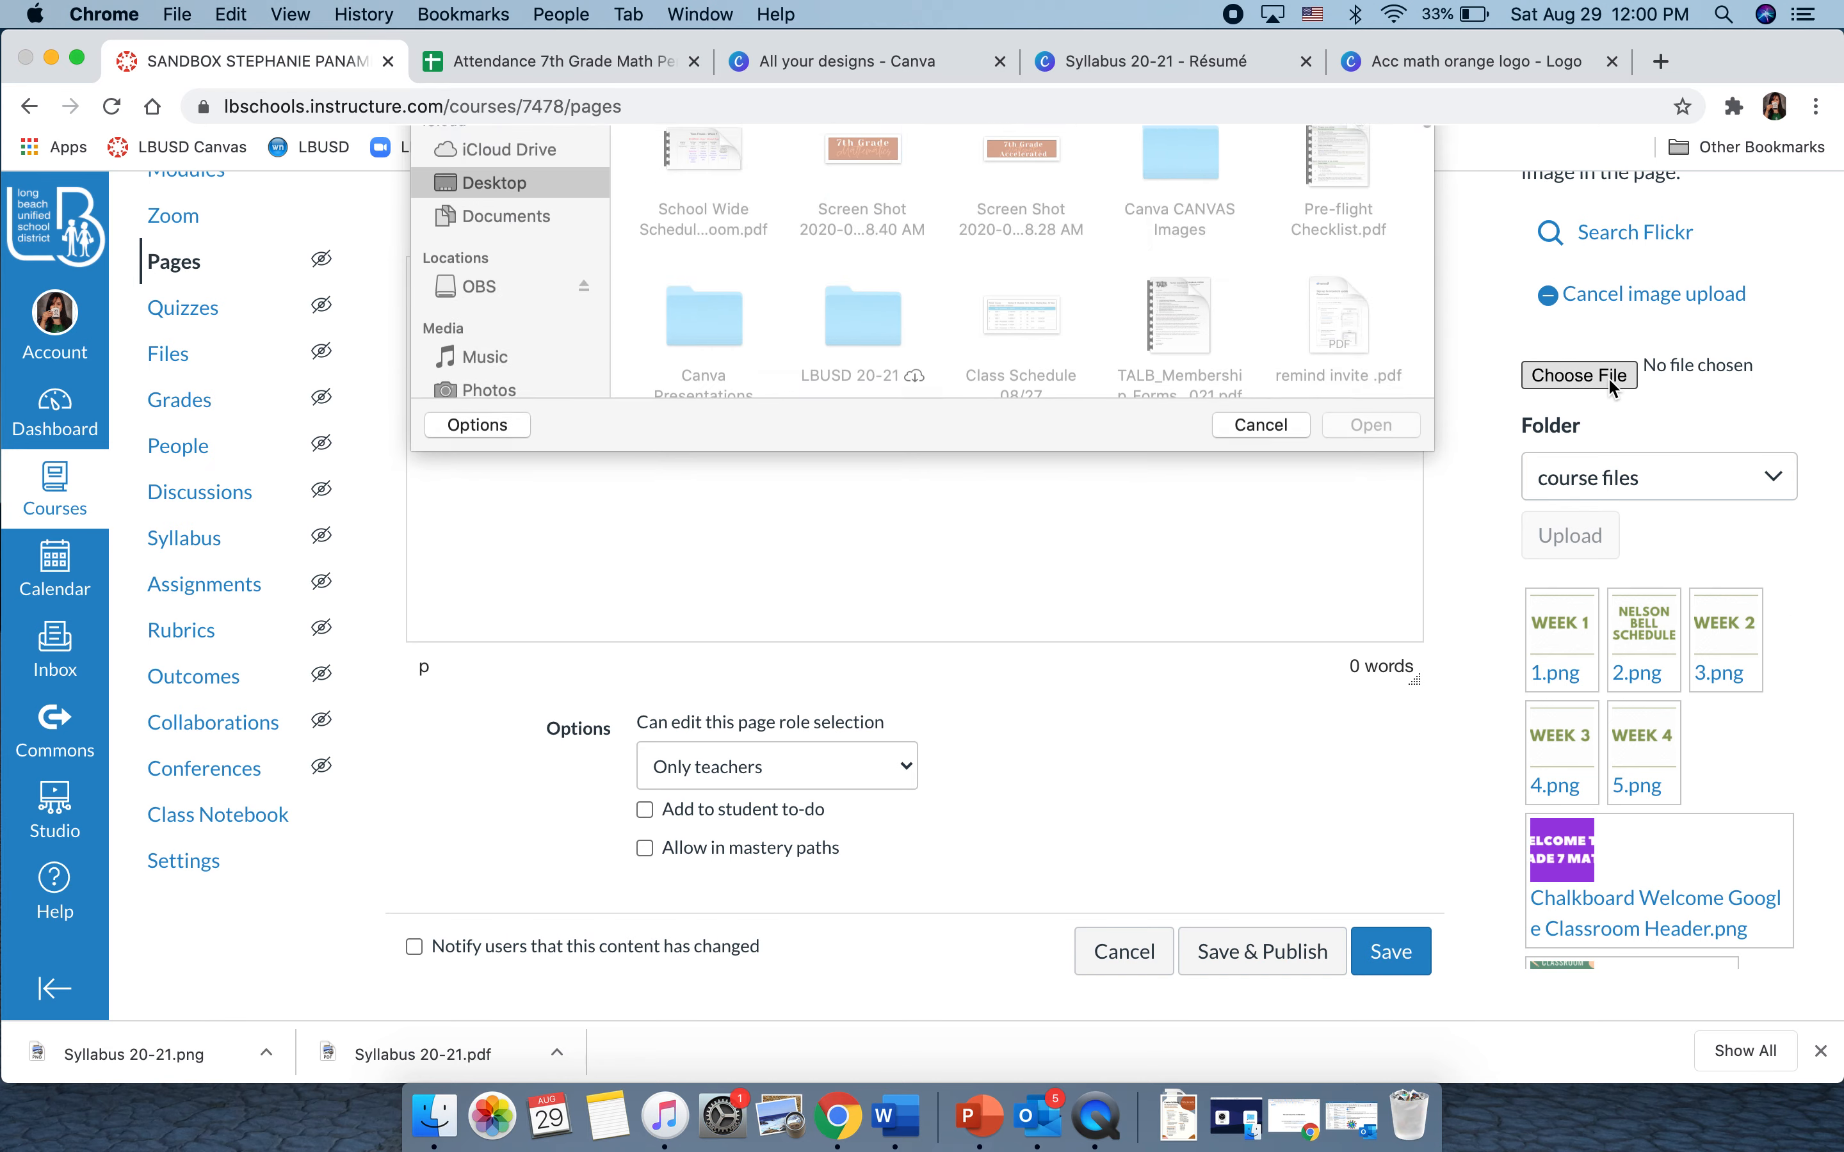
scroll(1023, 352, down, 2)
scroll(1023, 352, down, 6)
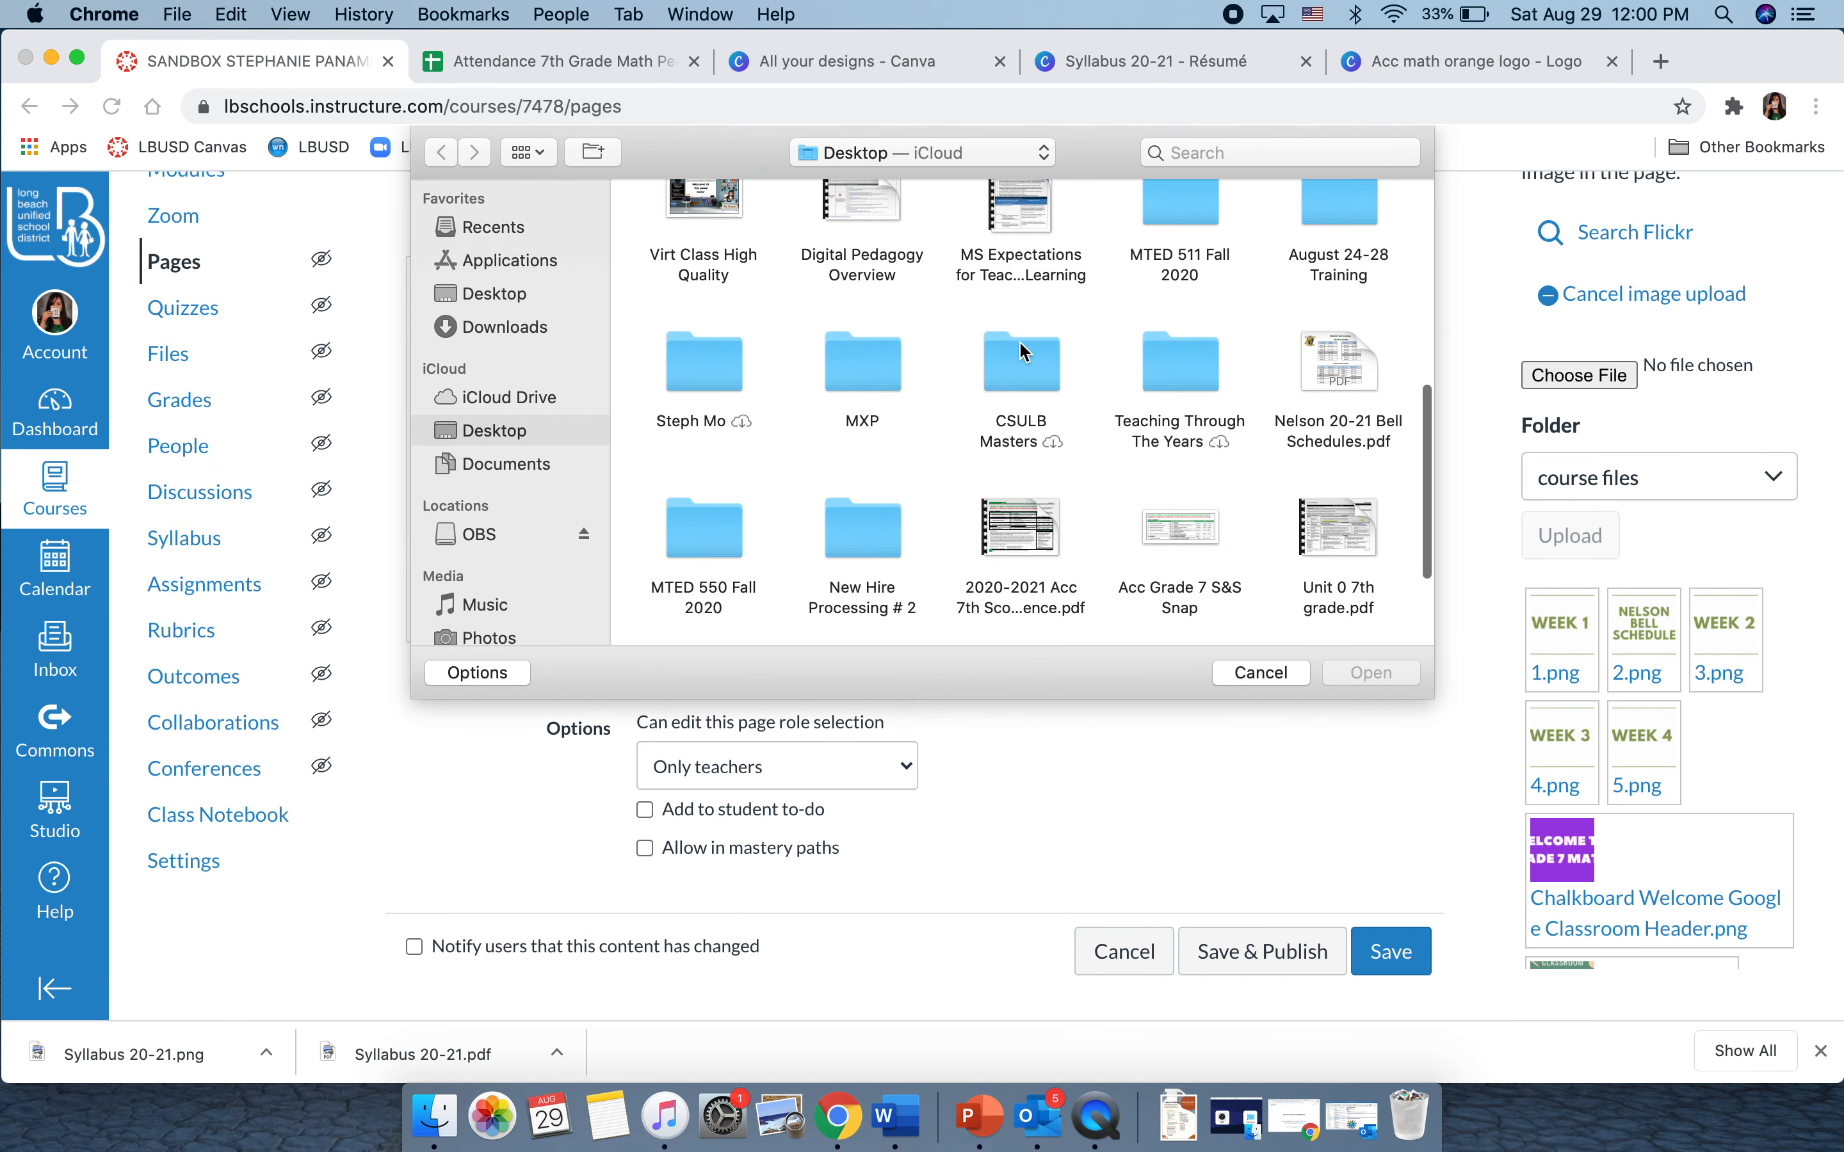
scroll(1022, 351, up, 5)
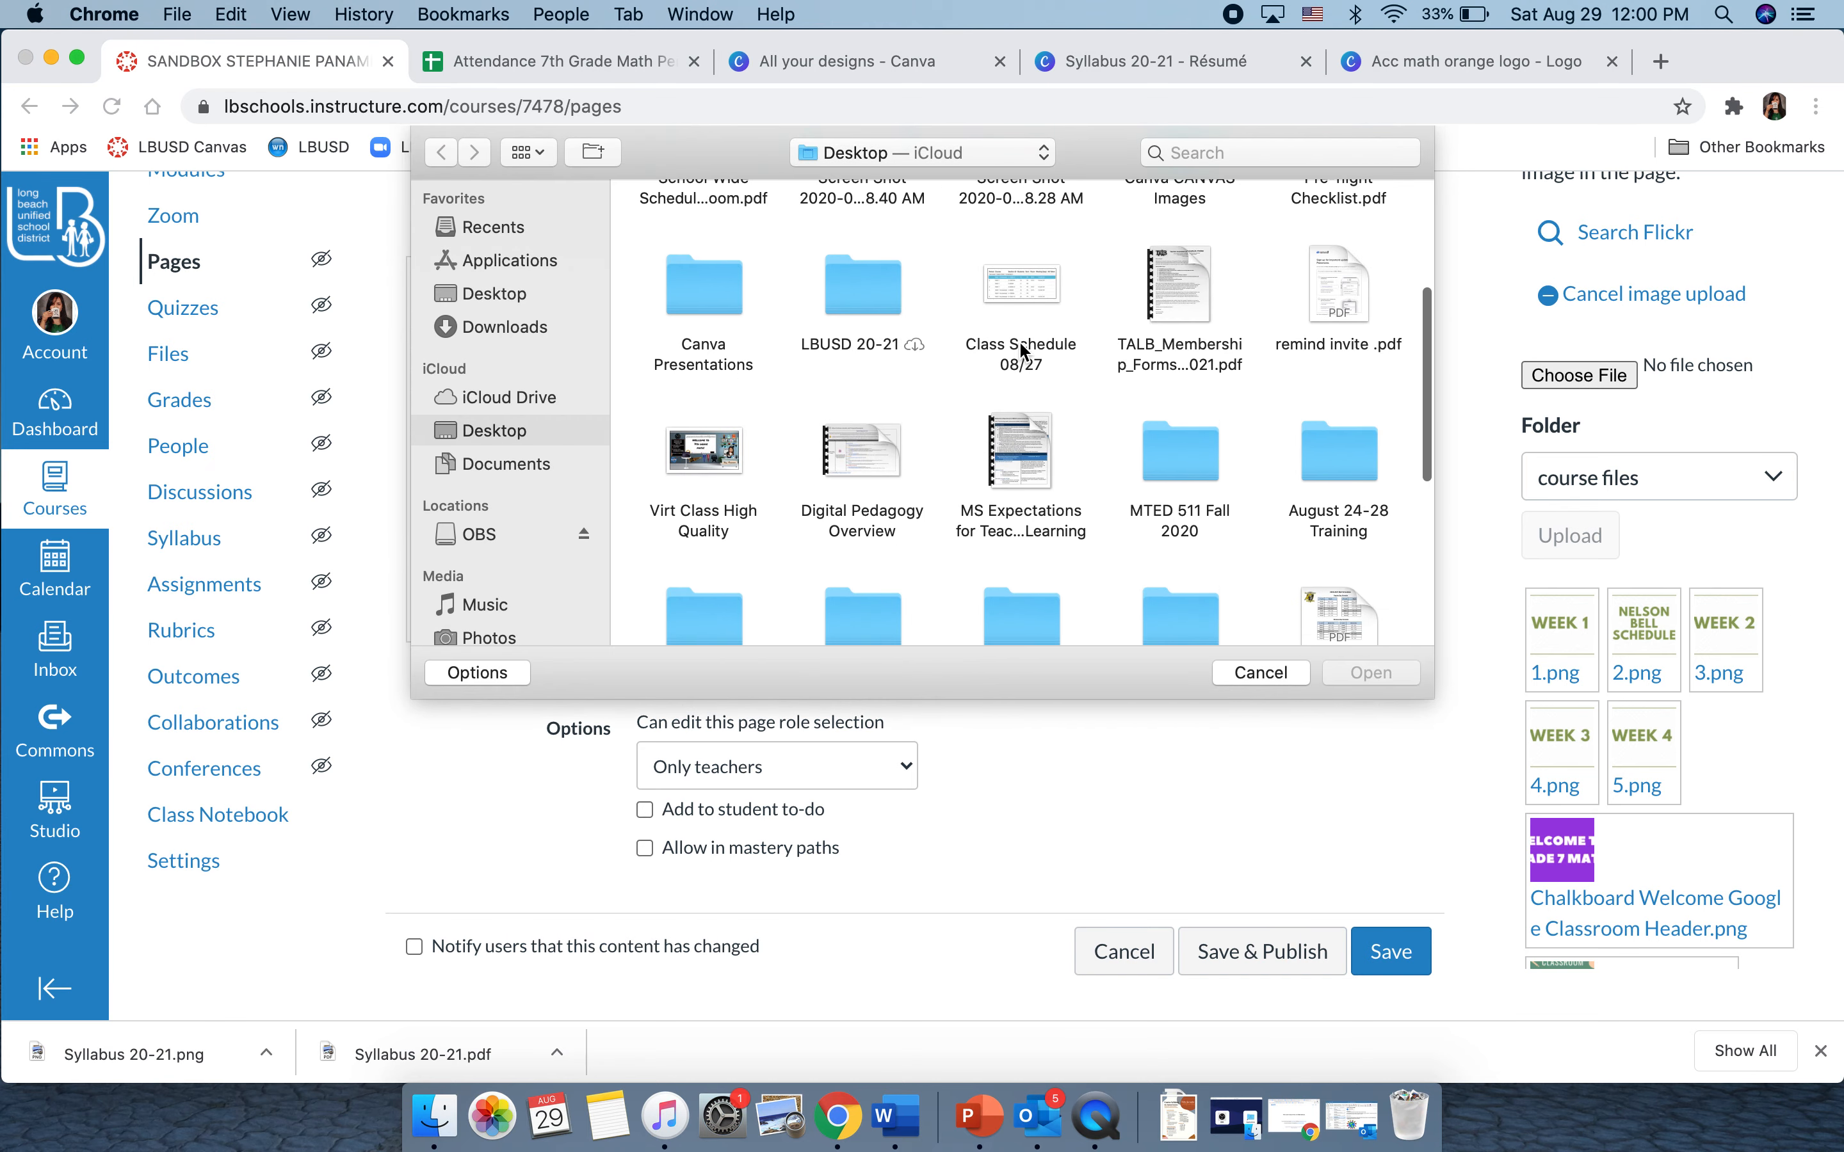
scroll(1022, 348, up, 2)
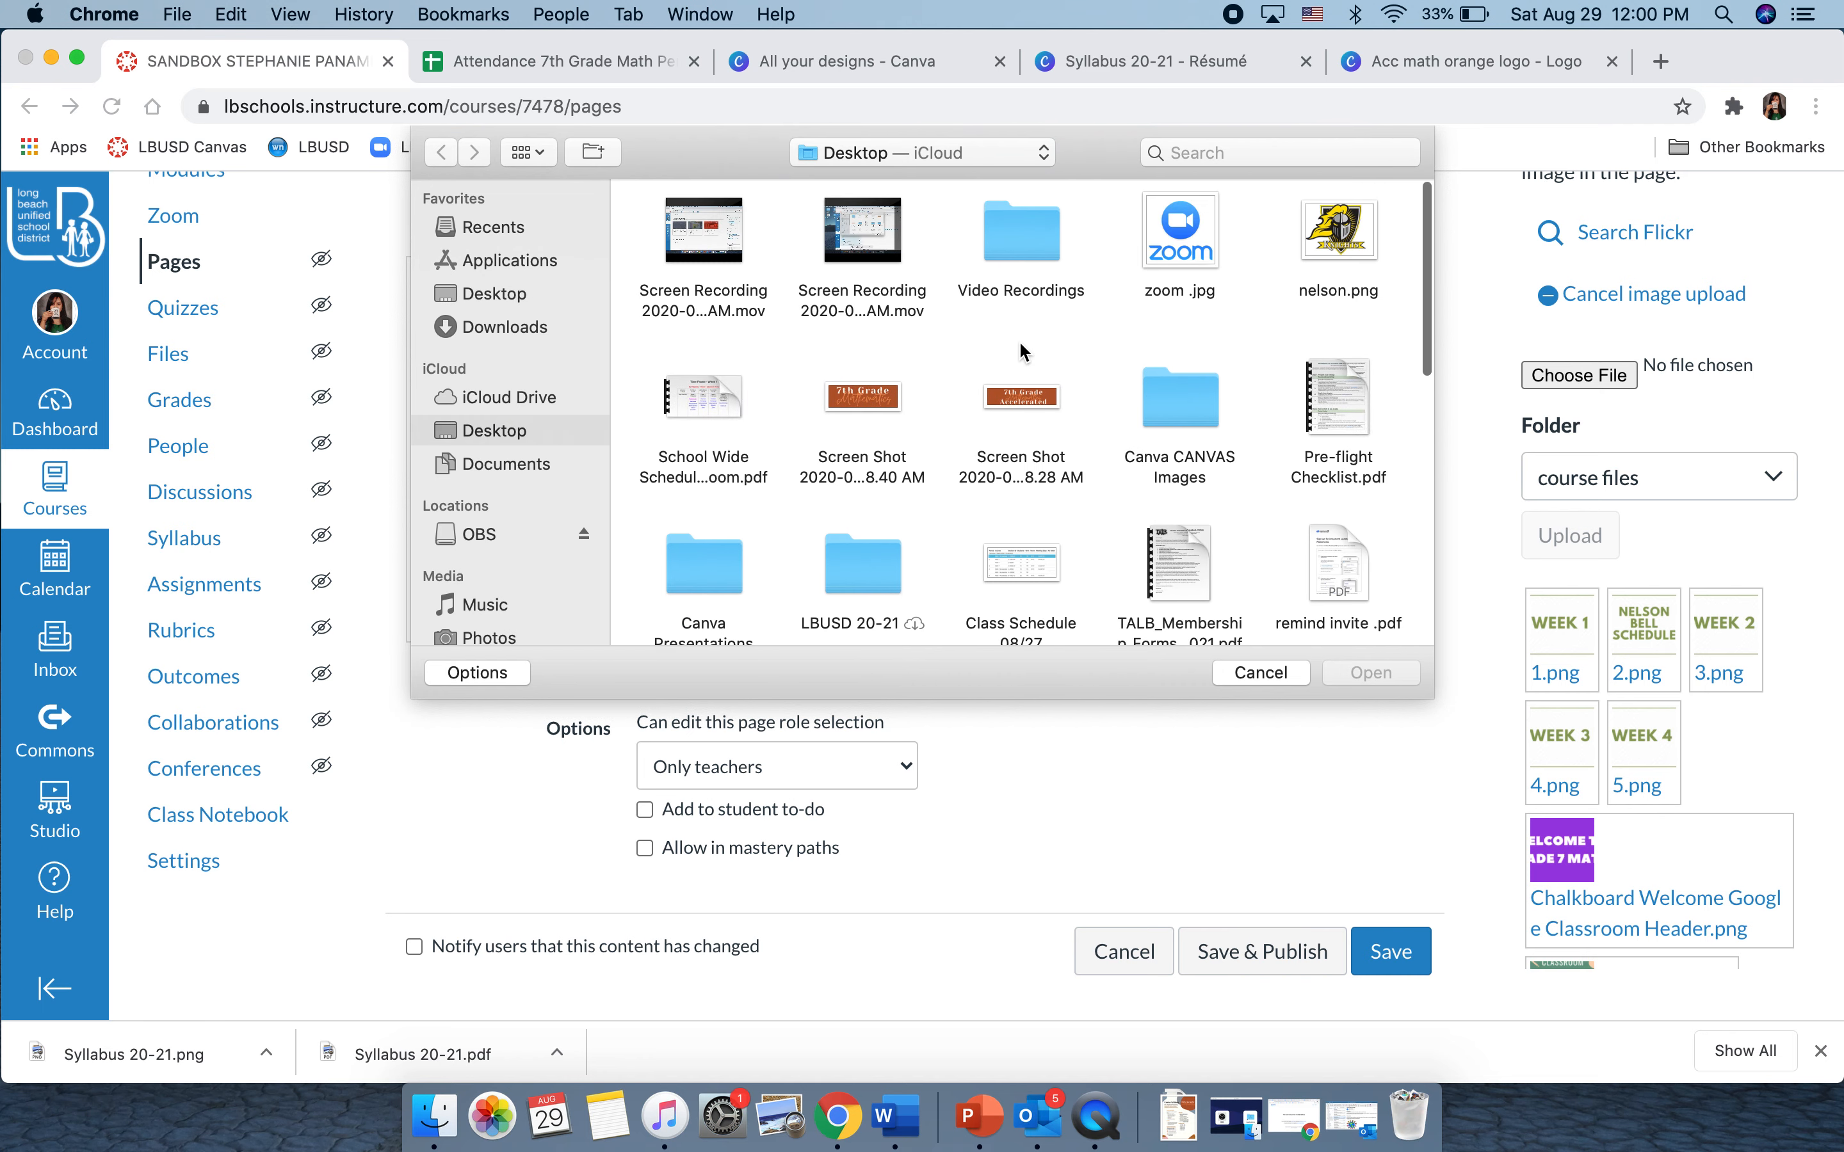
double_click(1331, 261)
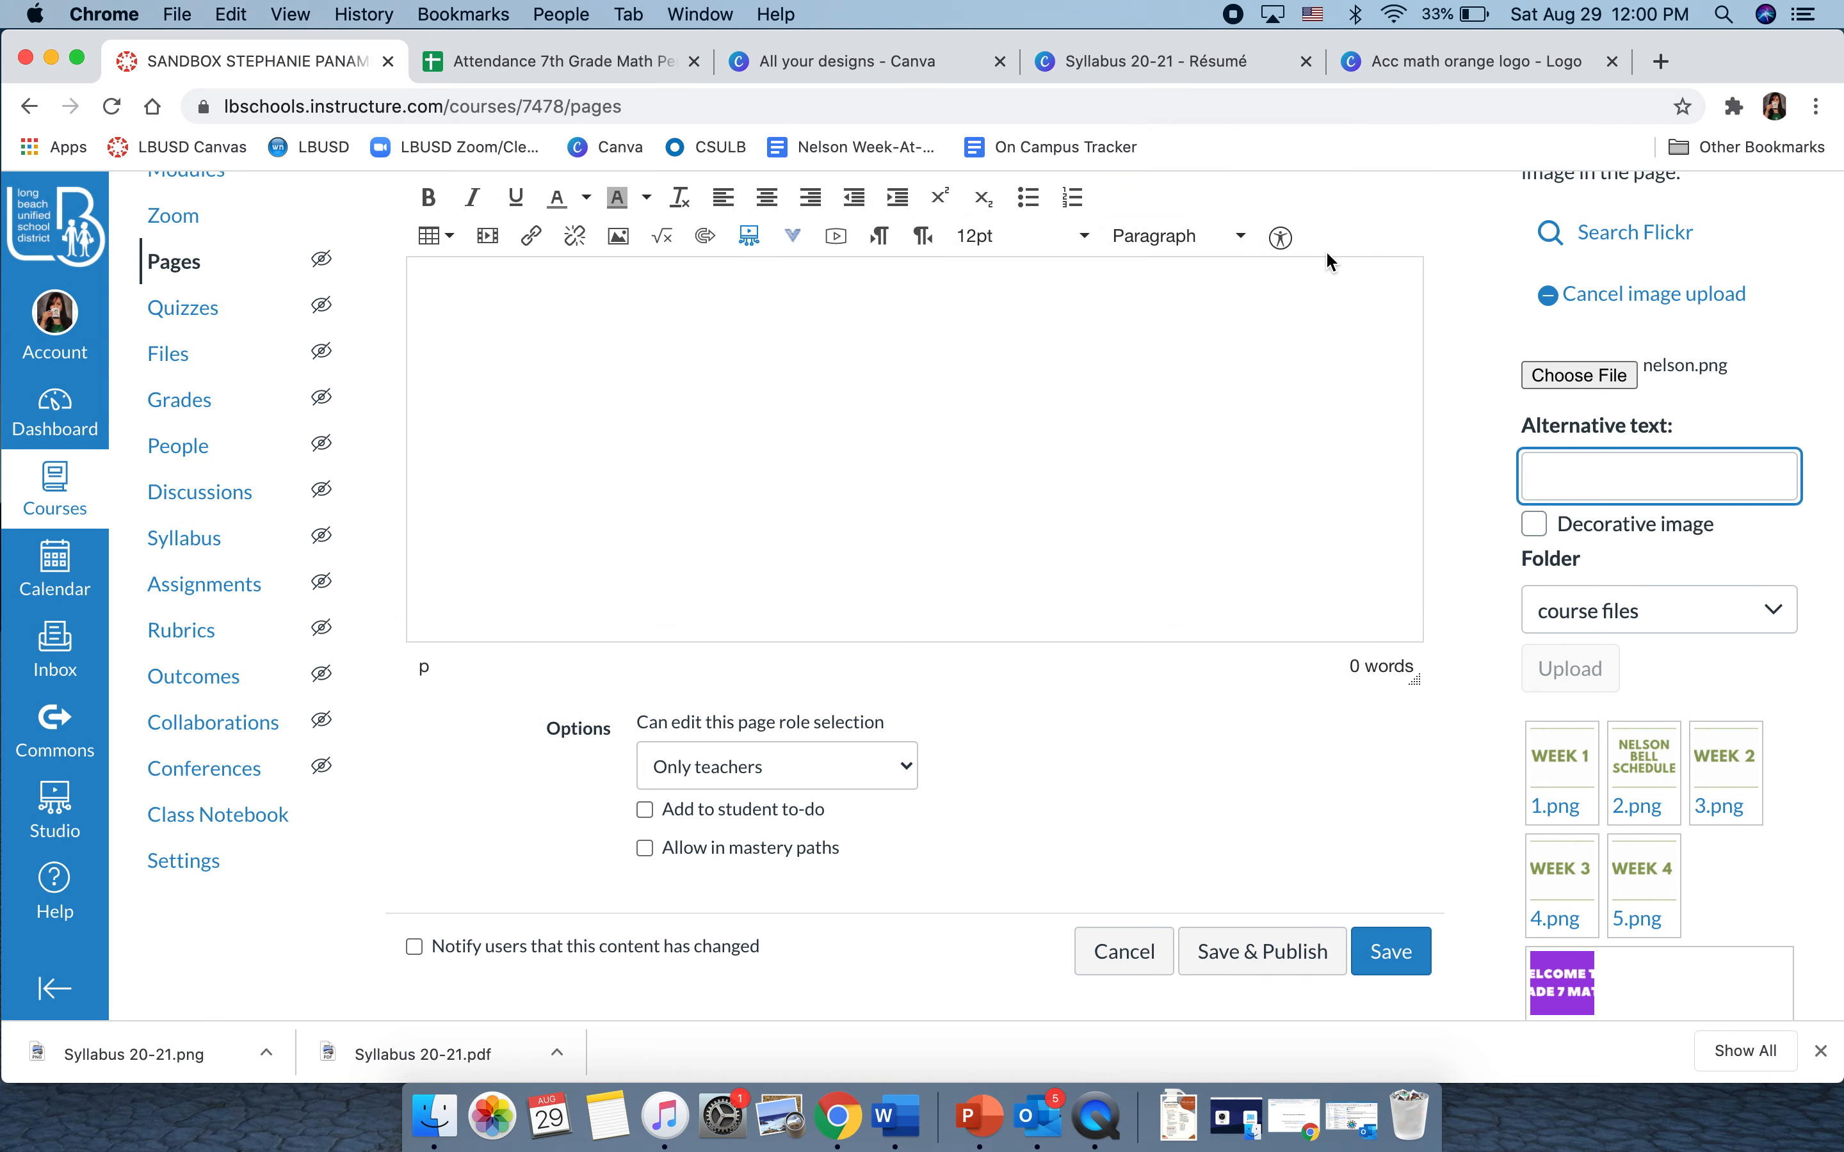
Step: Upload the logo as a decorative image into the Images folder and center it in the page body
click(1535, 524)
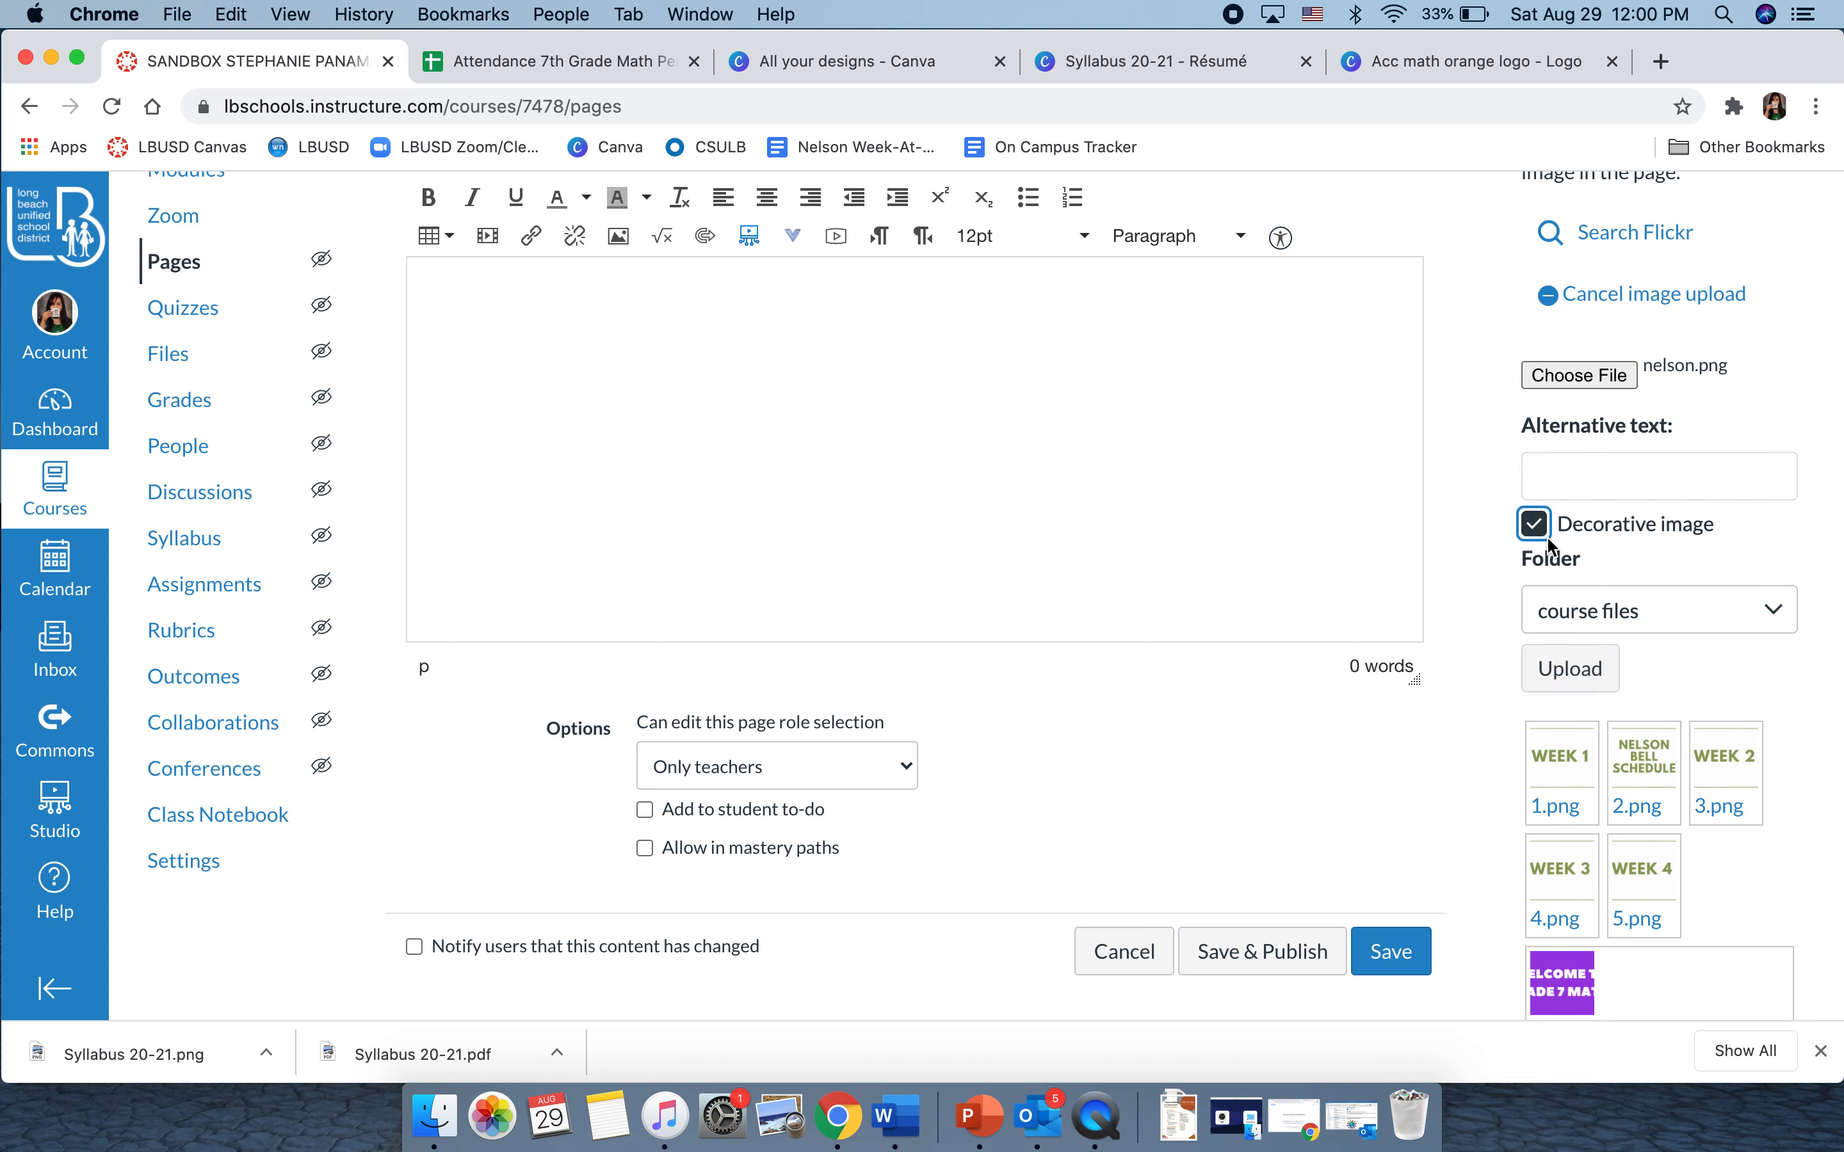
click(1638, 613)
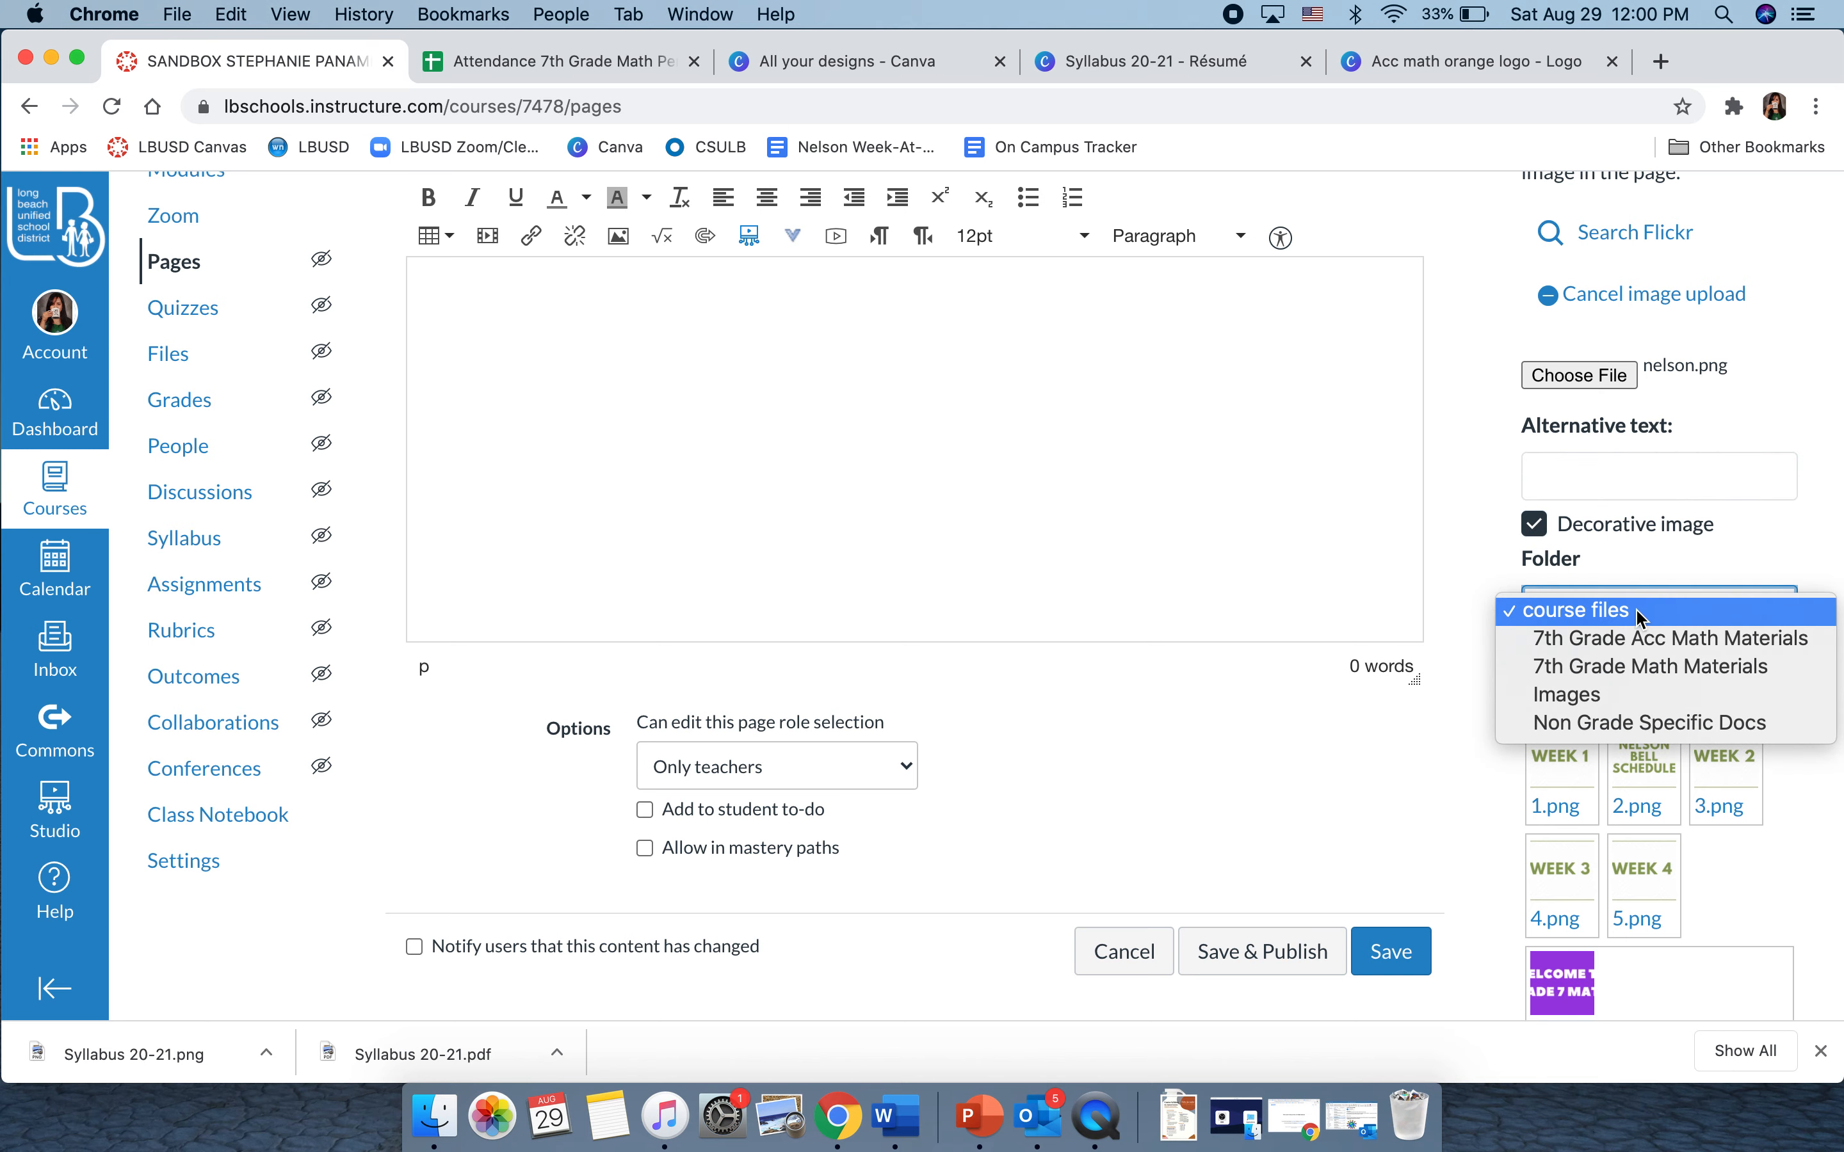
click(1642, 698)
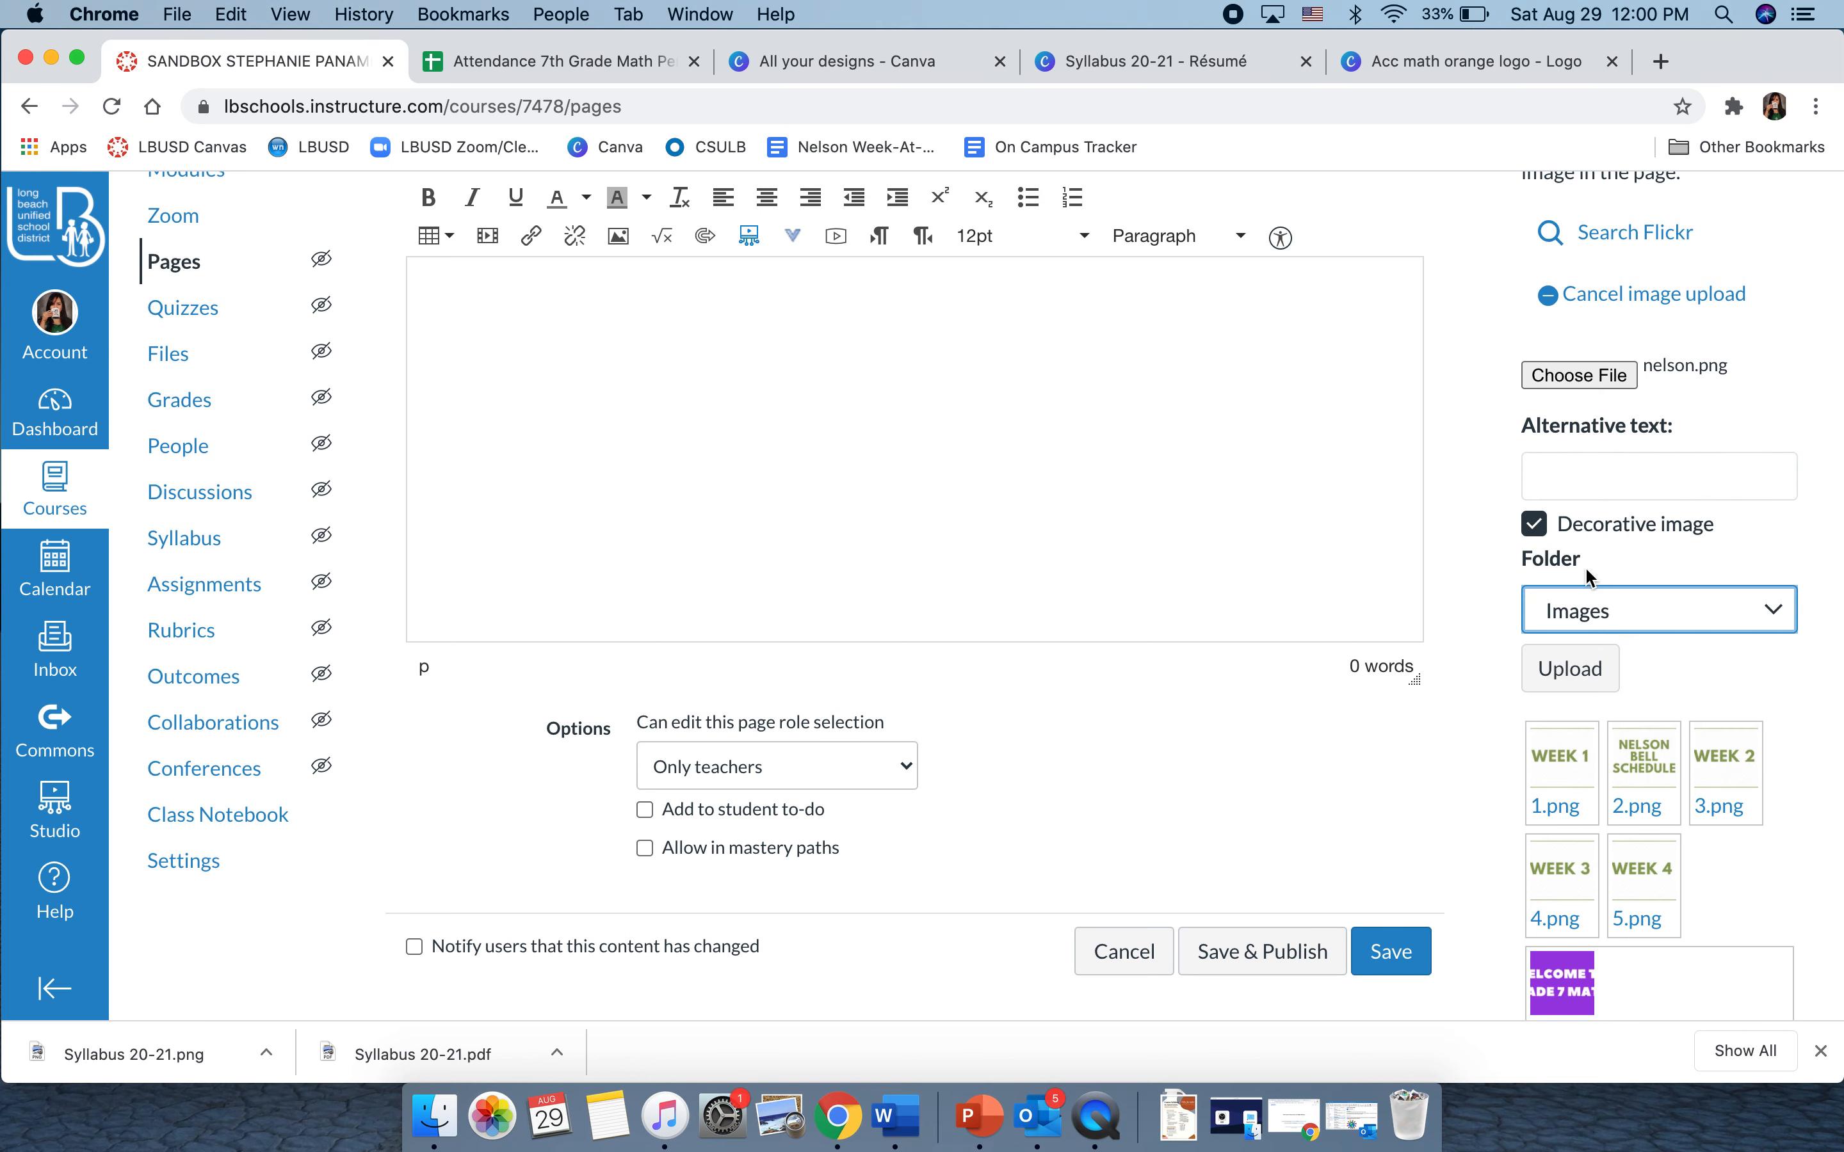
click(1577, 674)
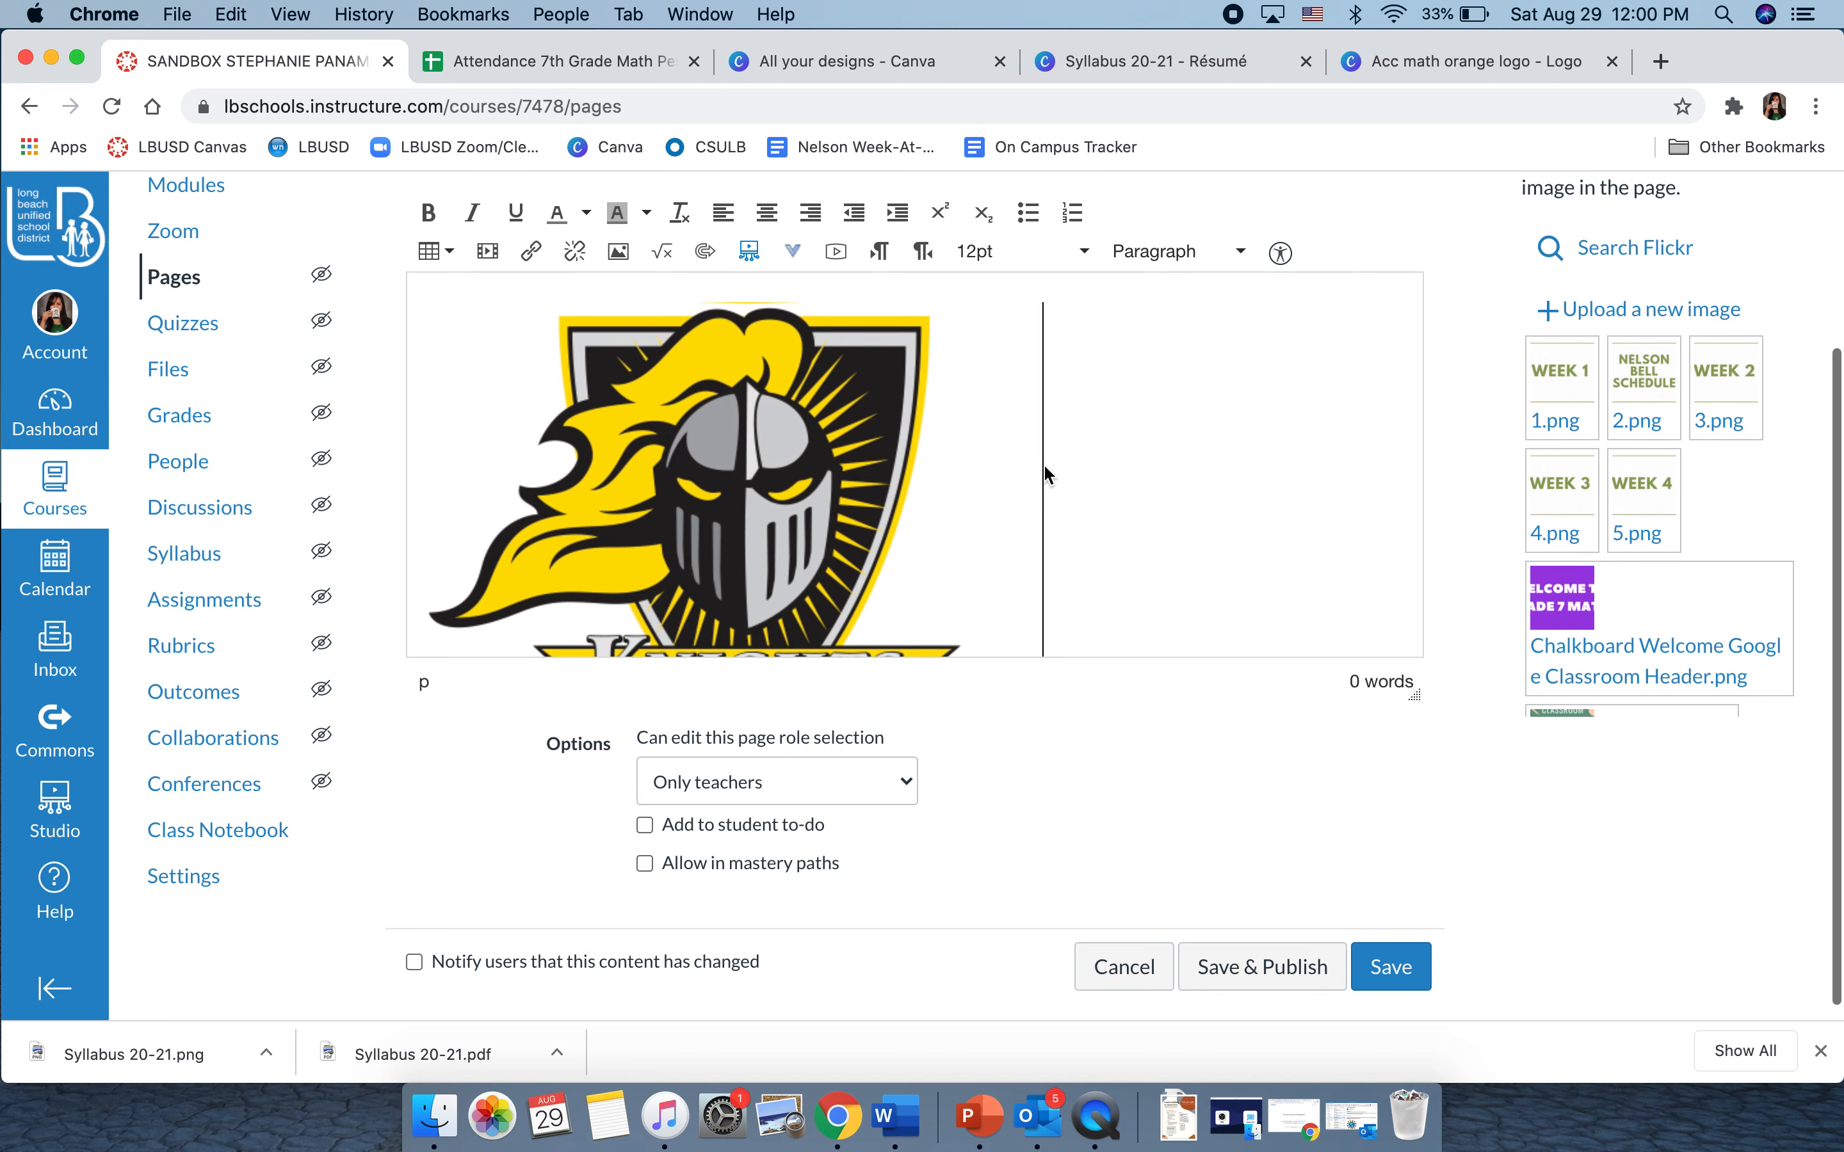
click(752, 429)
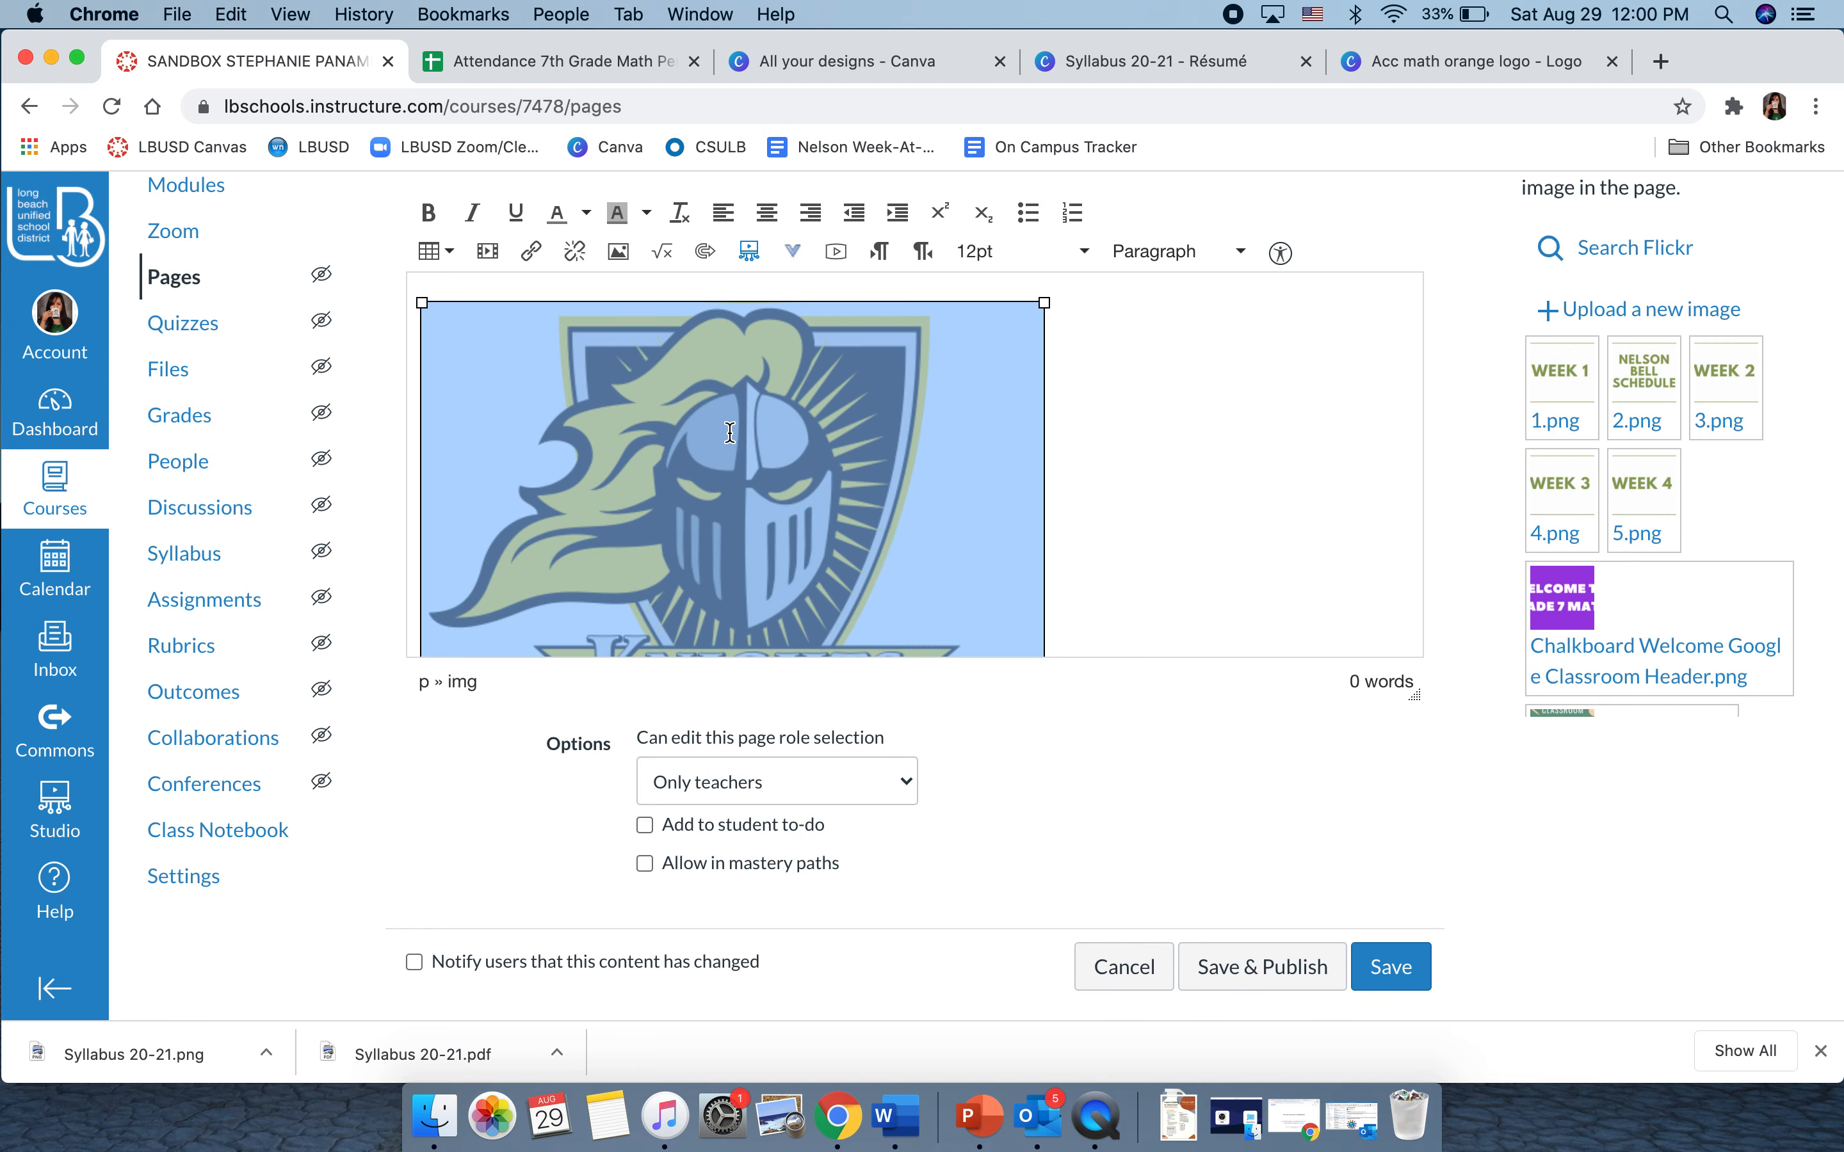
click(777, 224)
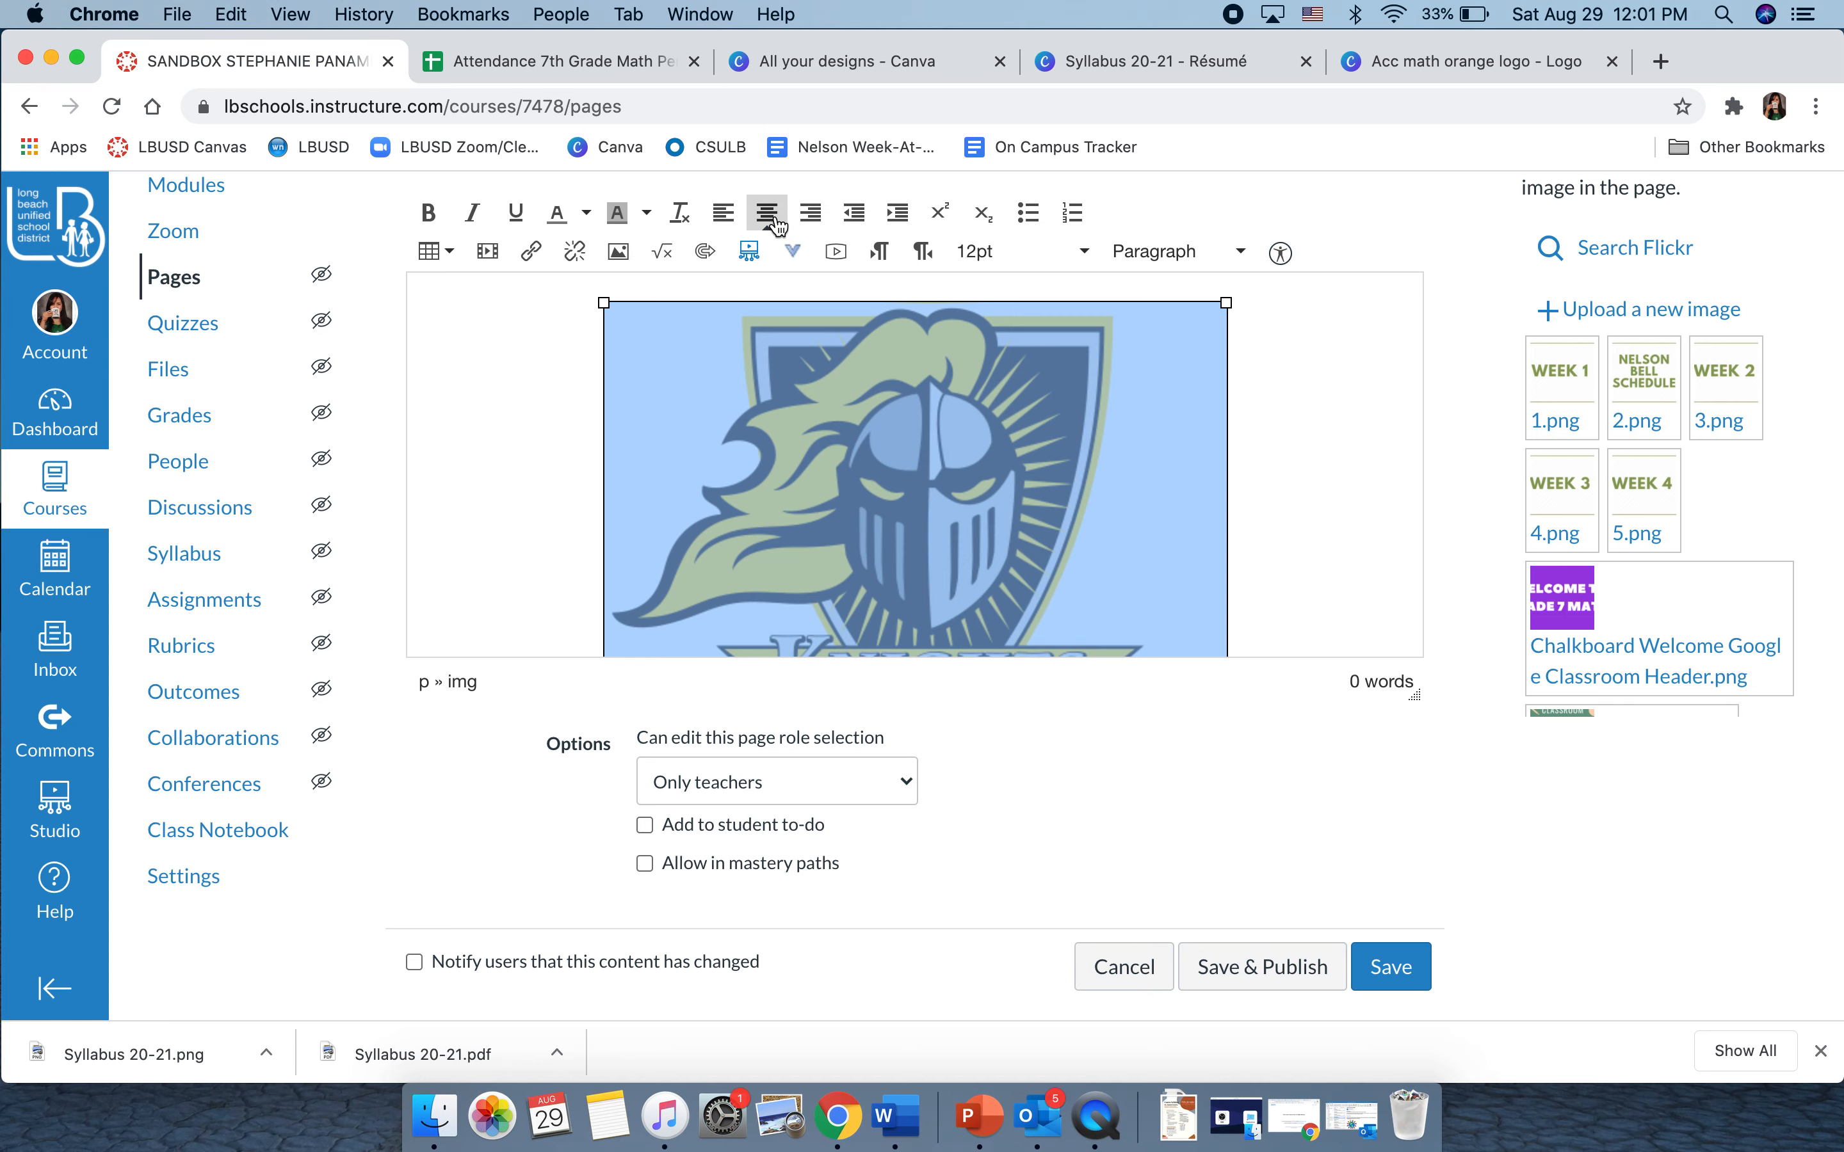
click(535, 256)
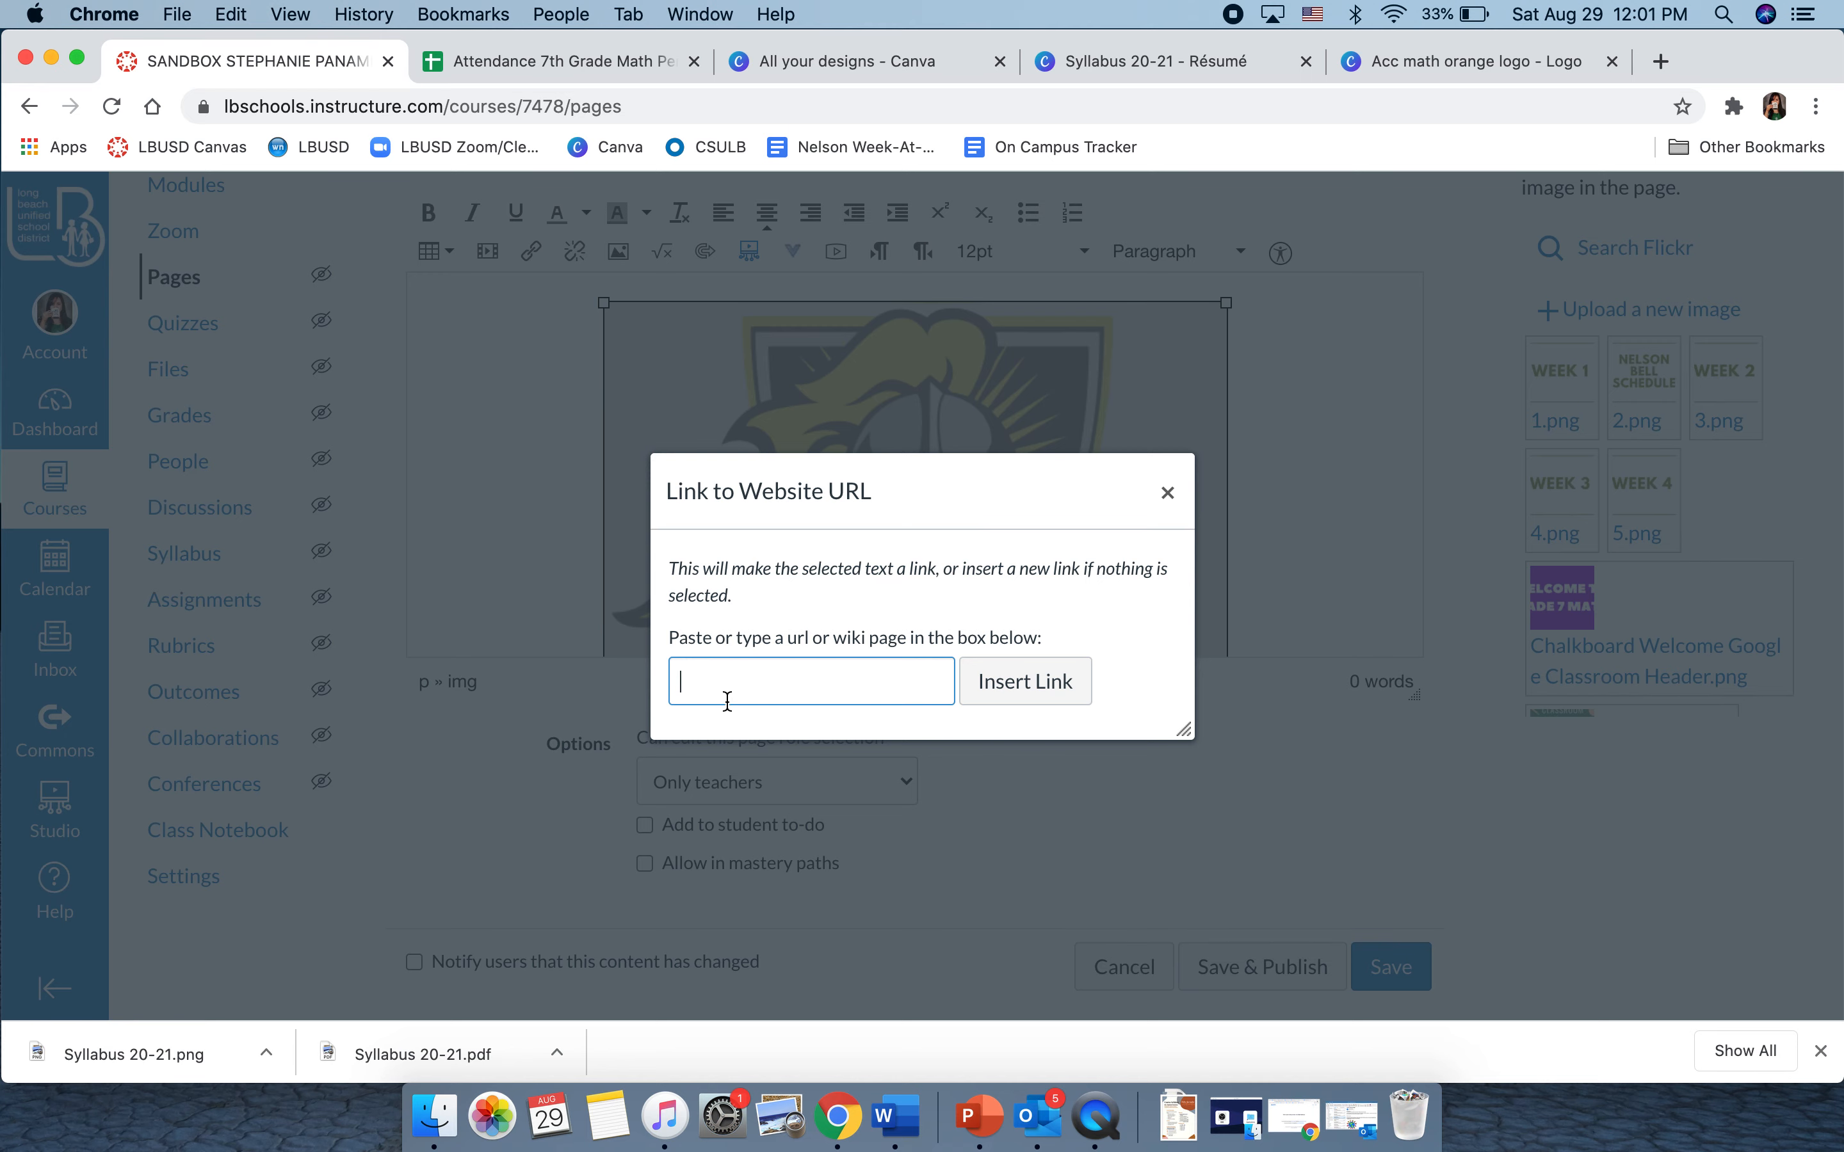
click(1168, 493)
scroll(1166, 495, up, 3)
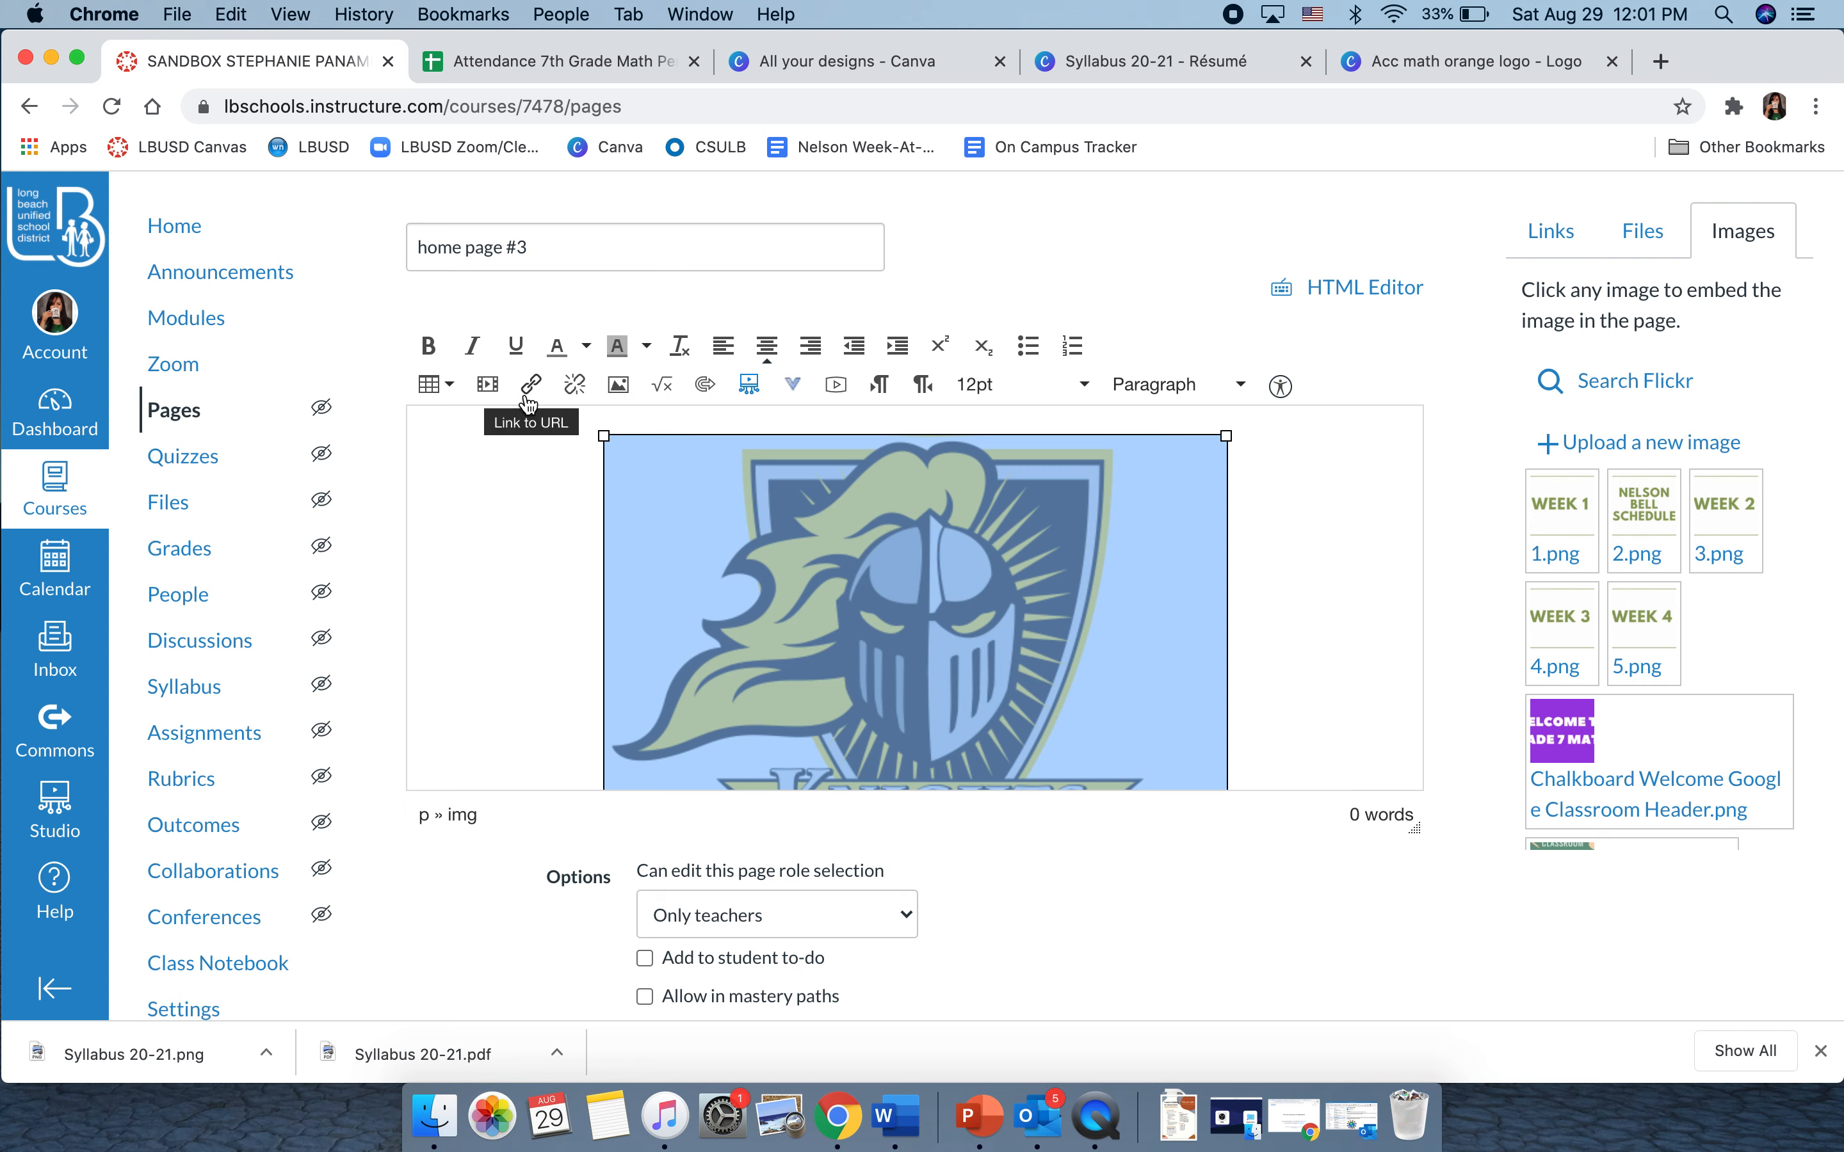
Step: Link the selected knight logo to the course module Week 1 (September 1-4)
click(1559, 235)
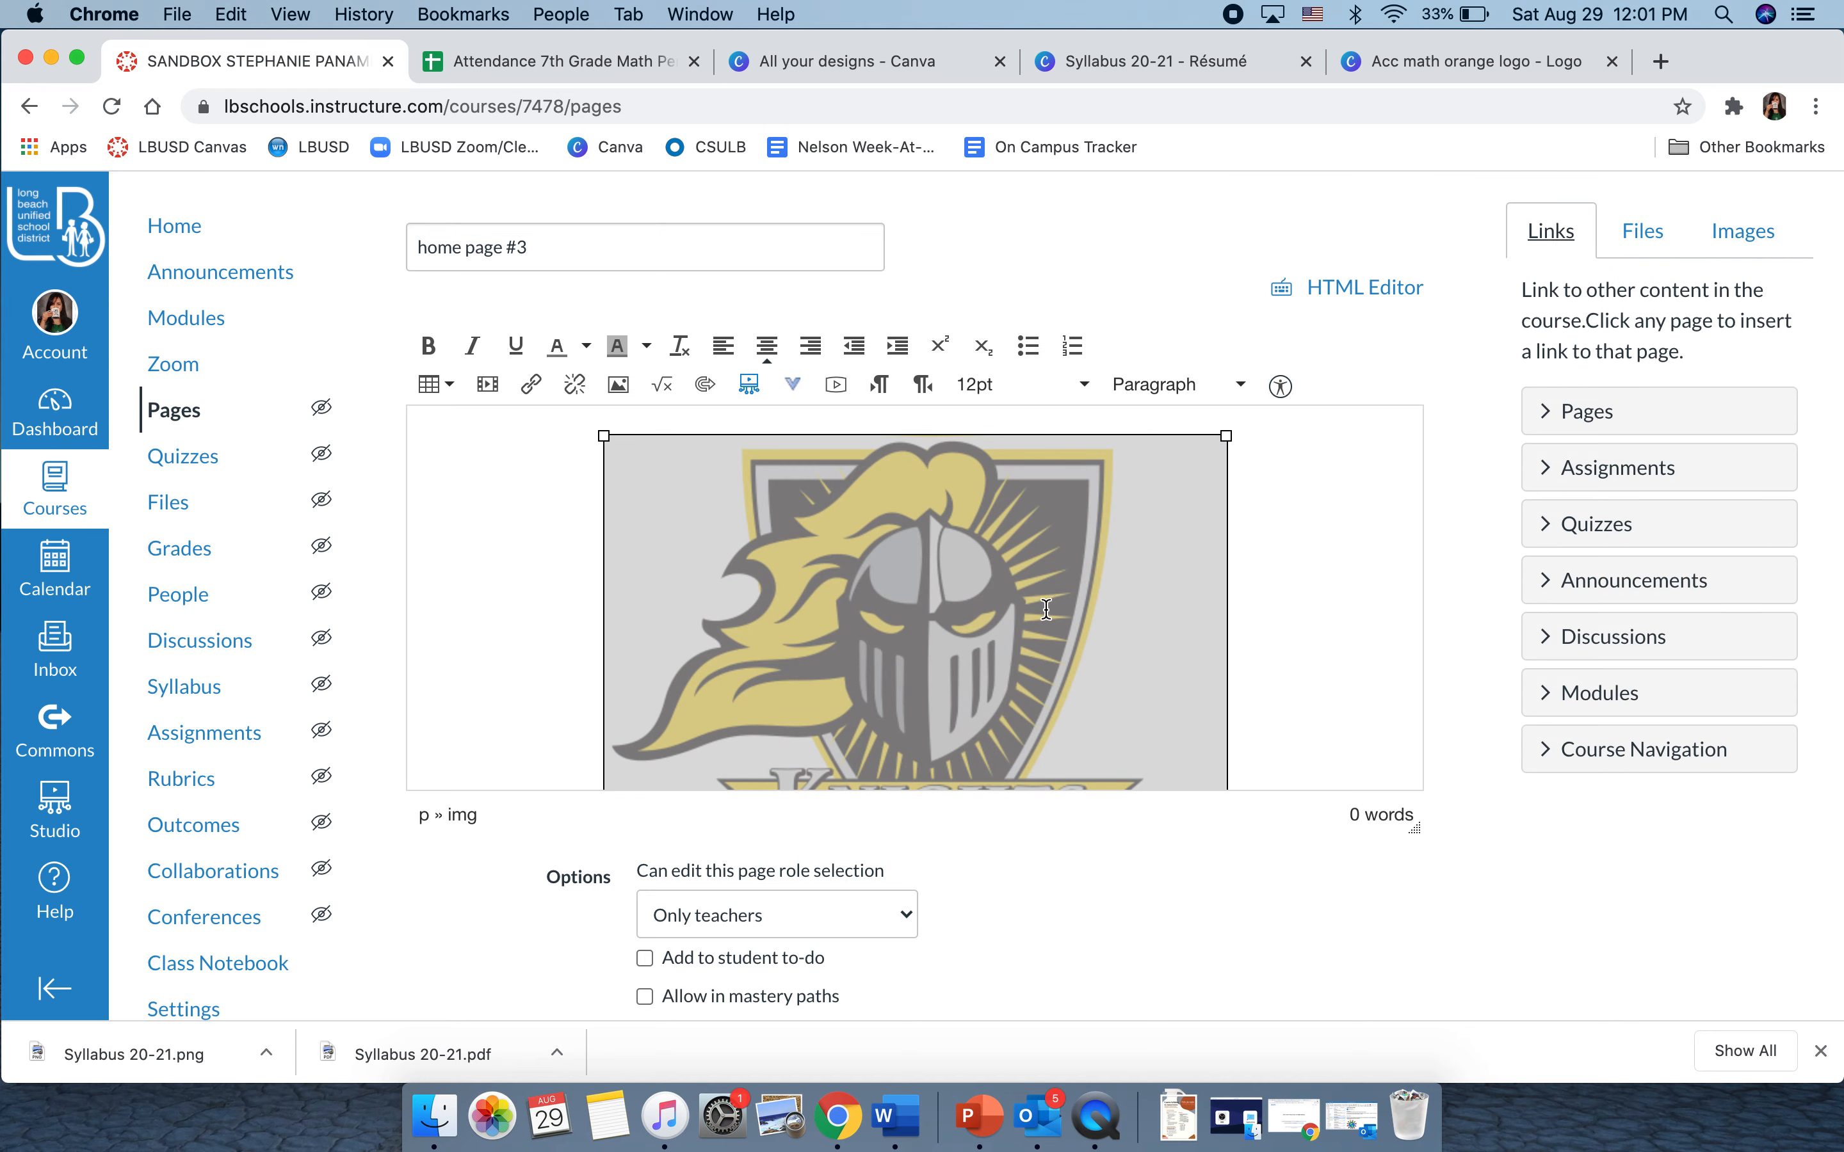
click(1556, 713)
scroll(1556, 712, down, 1)
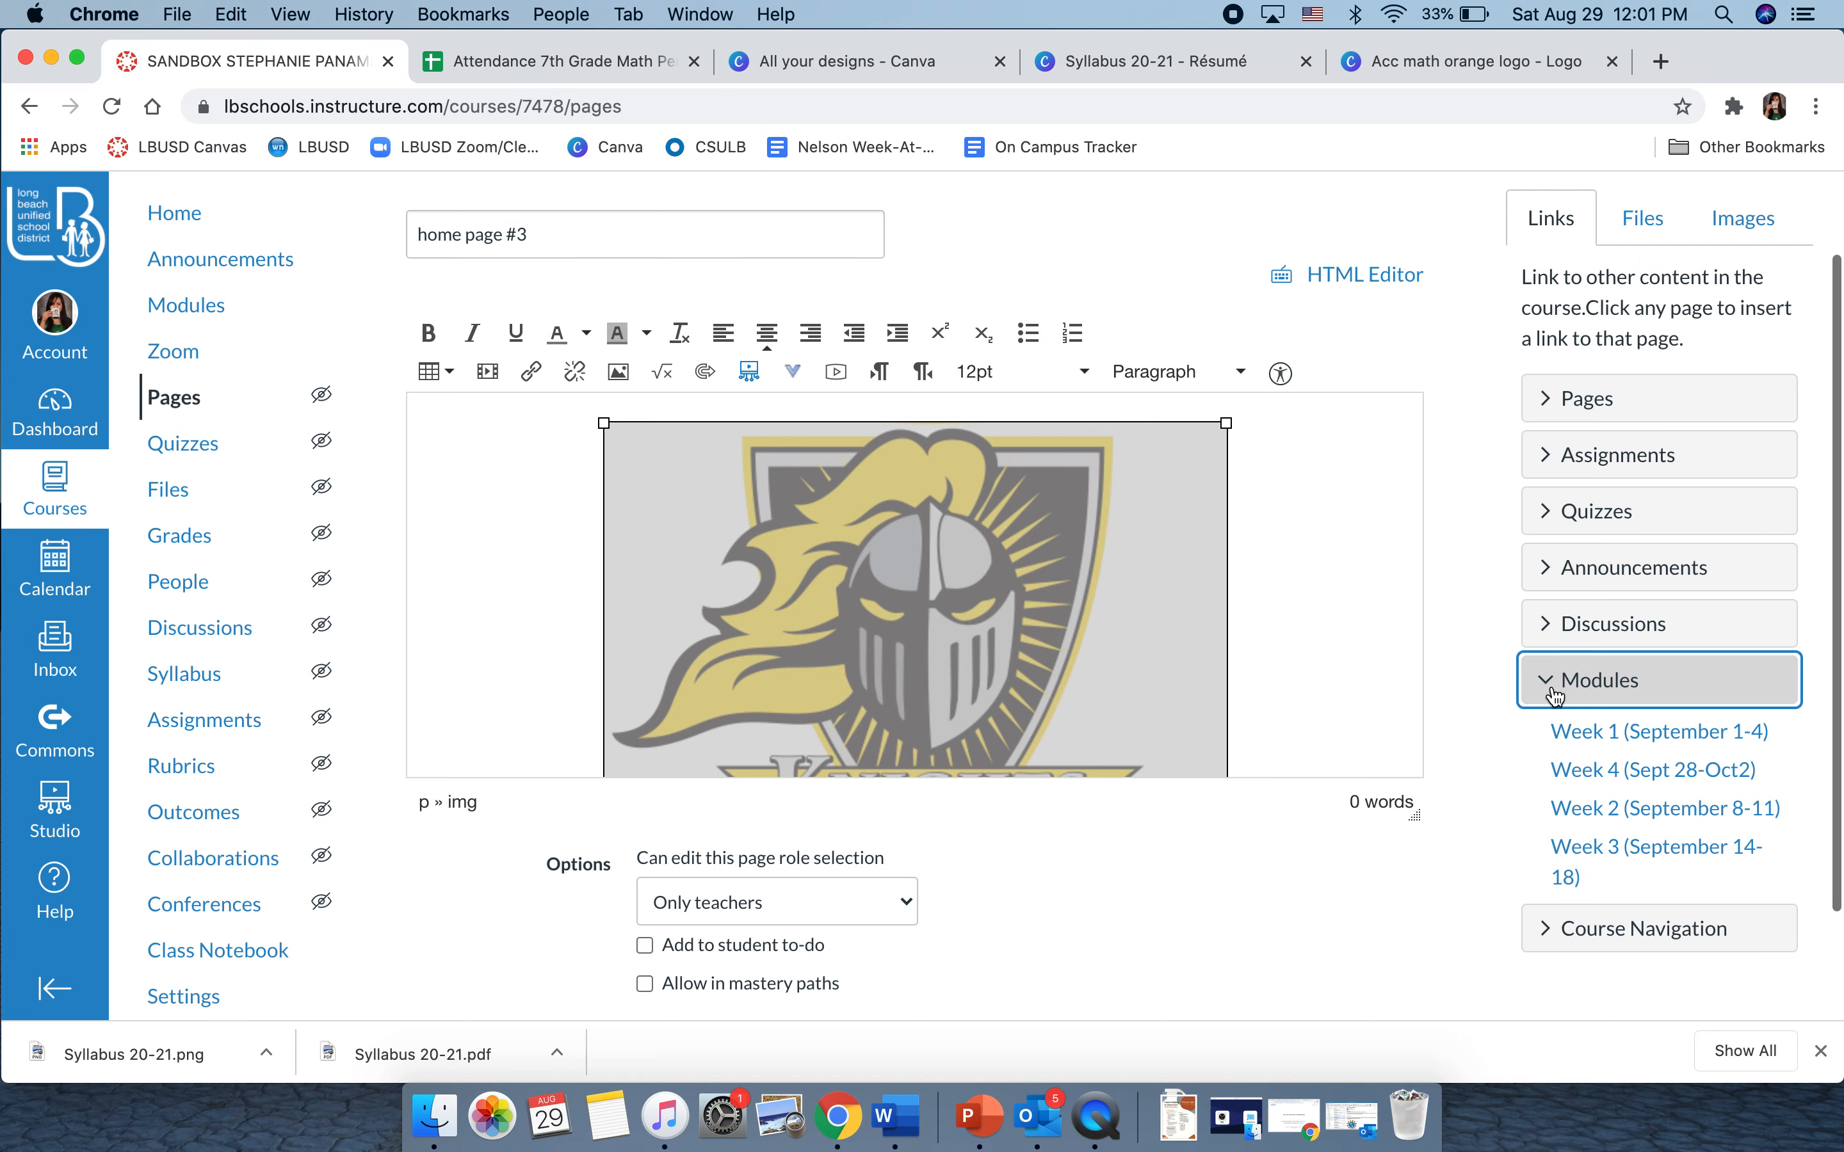
click(1604, 751)
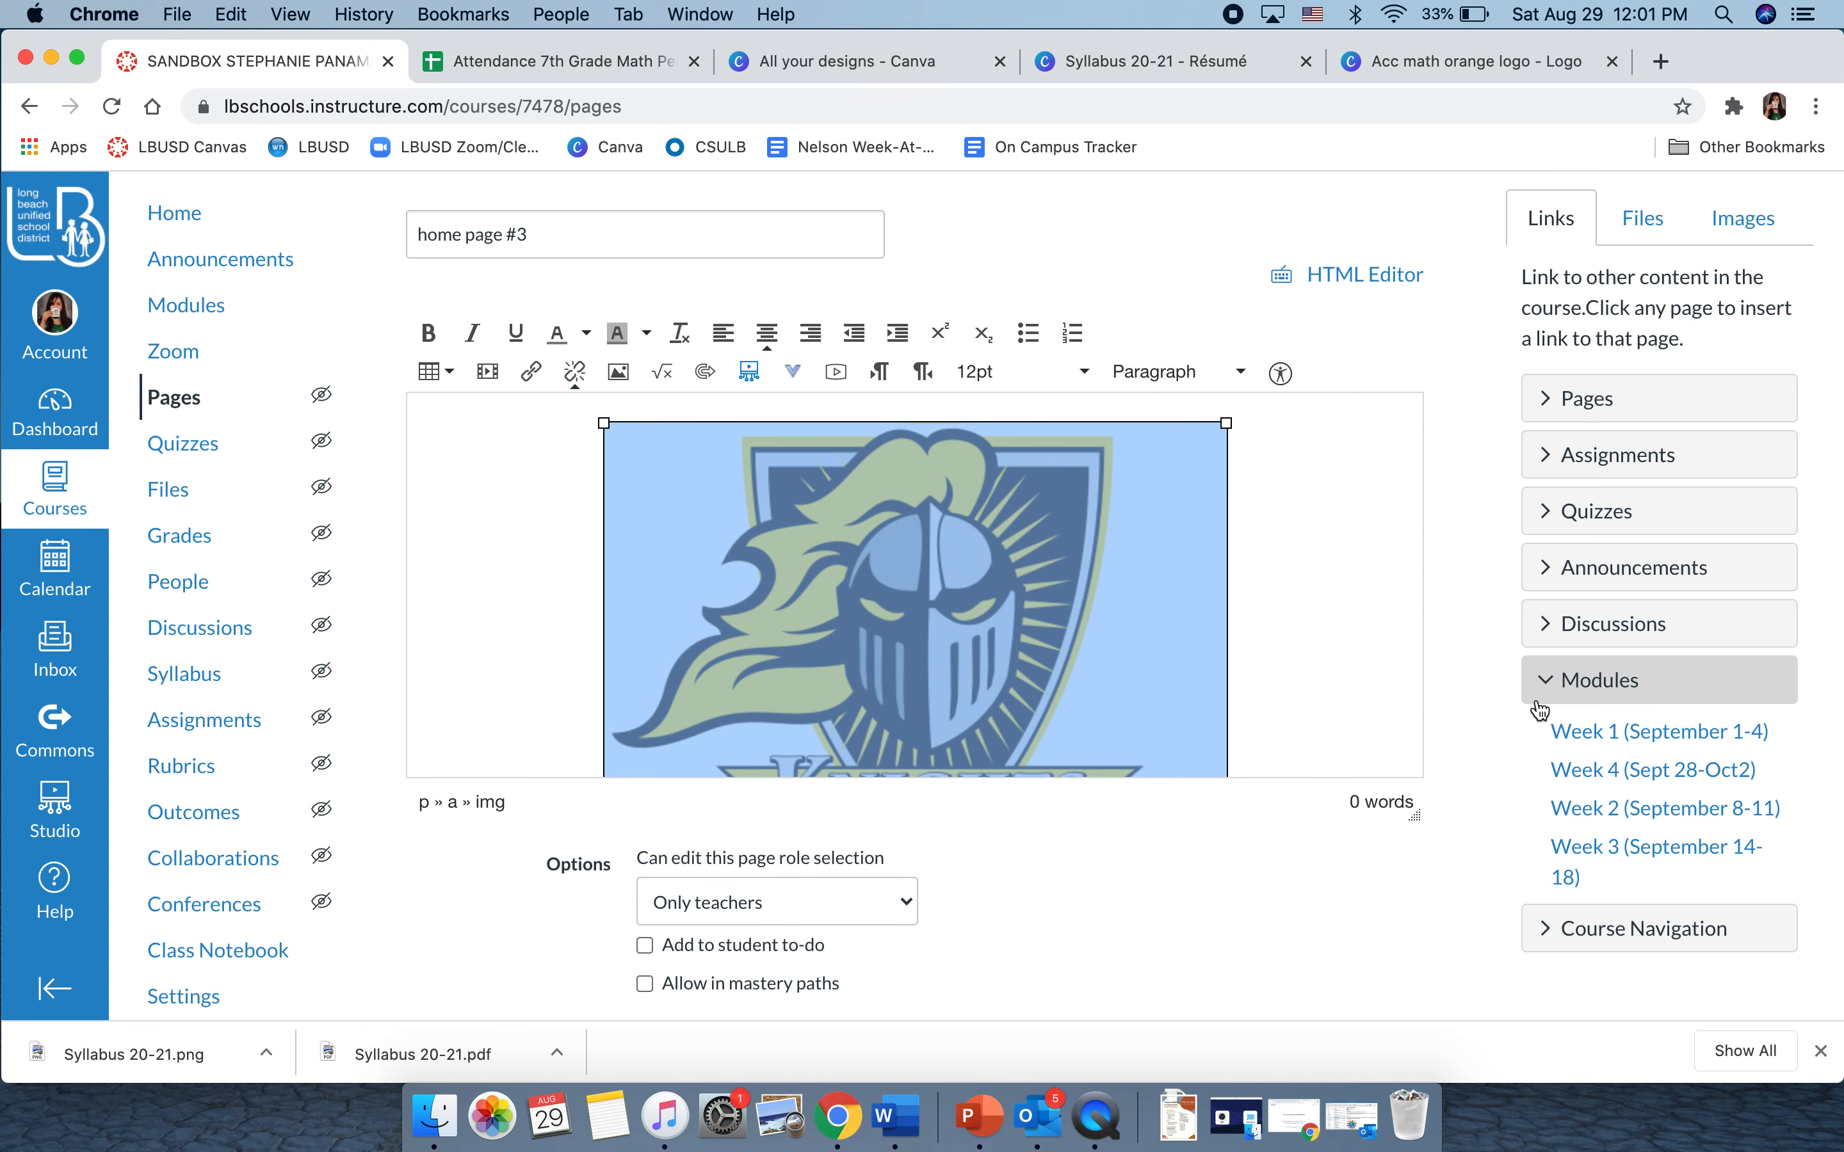
click(1555, 681)
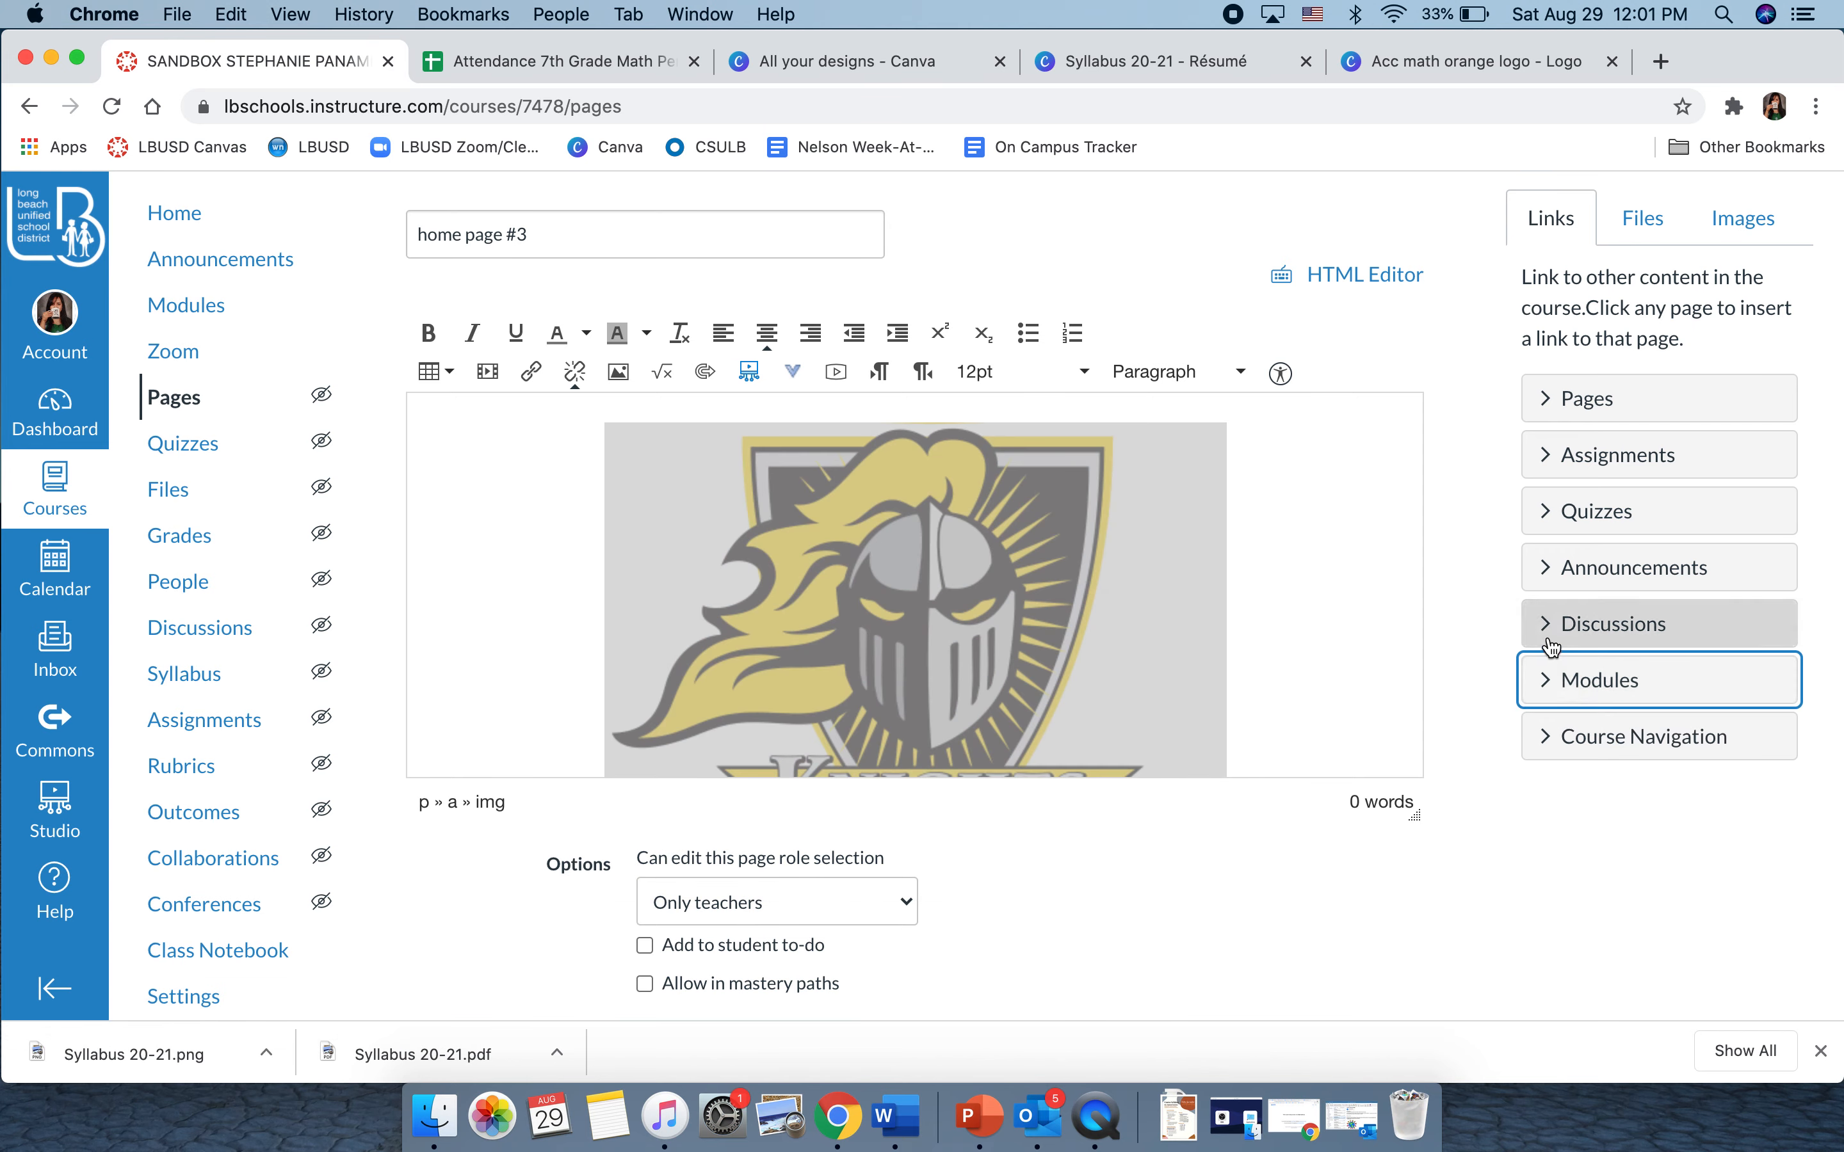
Step: Add a new line below the logo with the text "Welcome!"
scroll(1276, 566, down, 3)
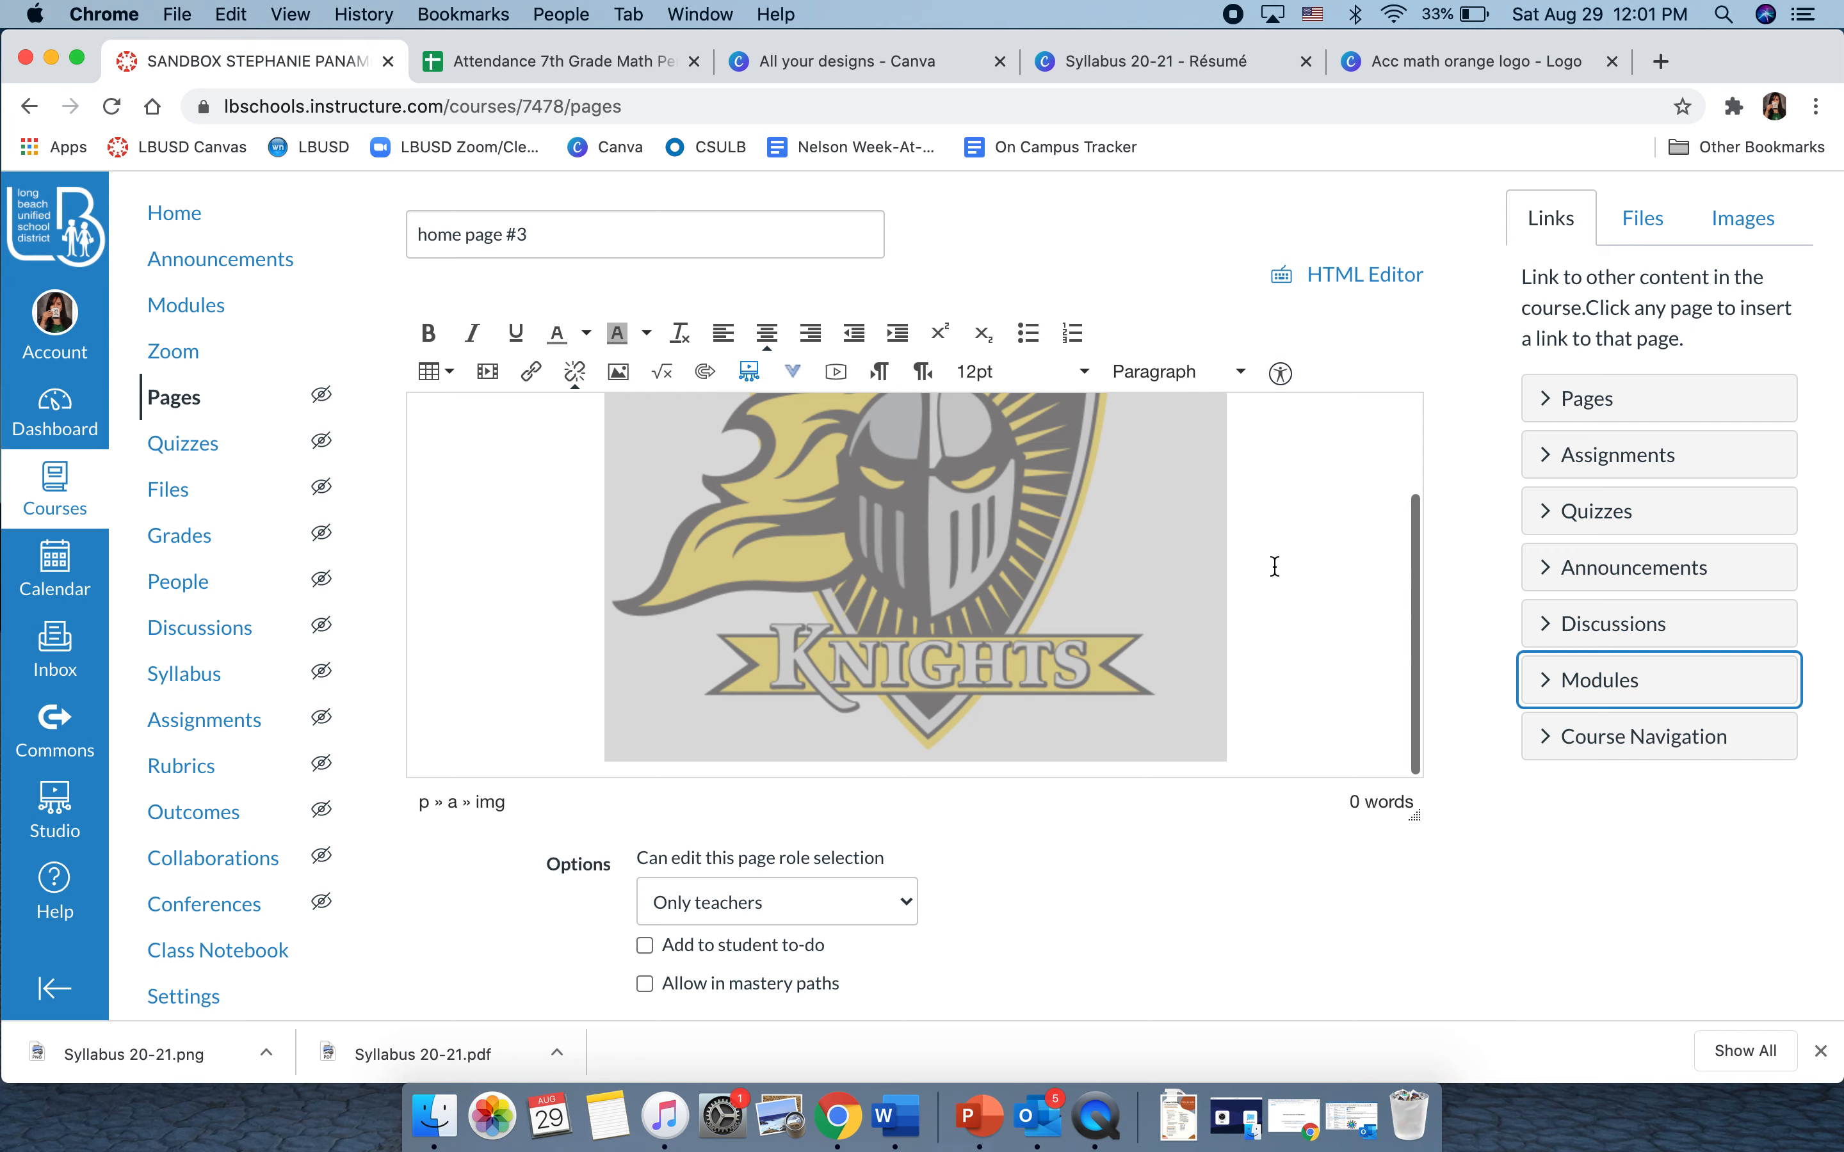
click(1276, 649)
key(Return)
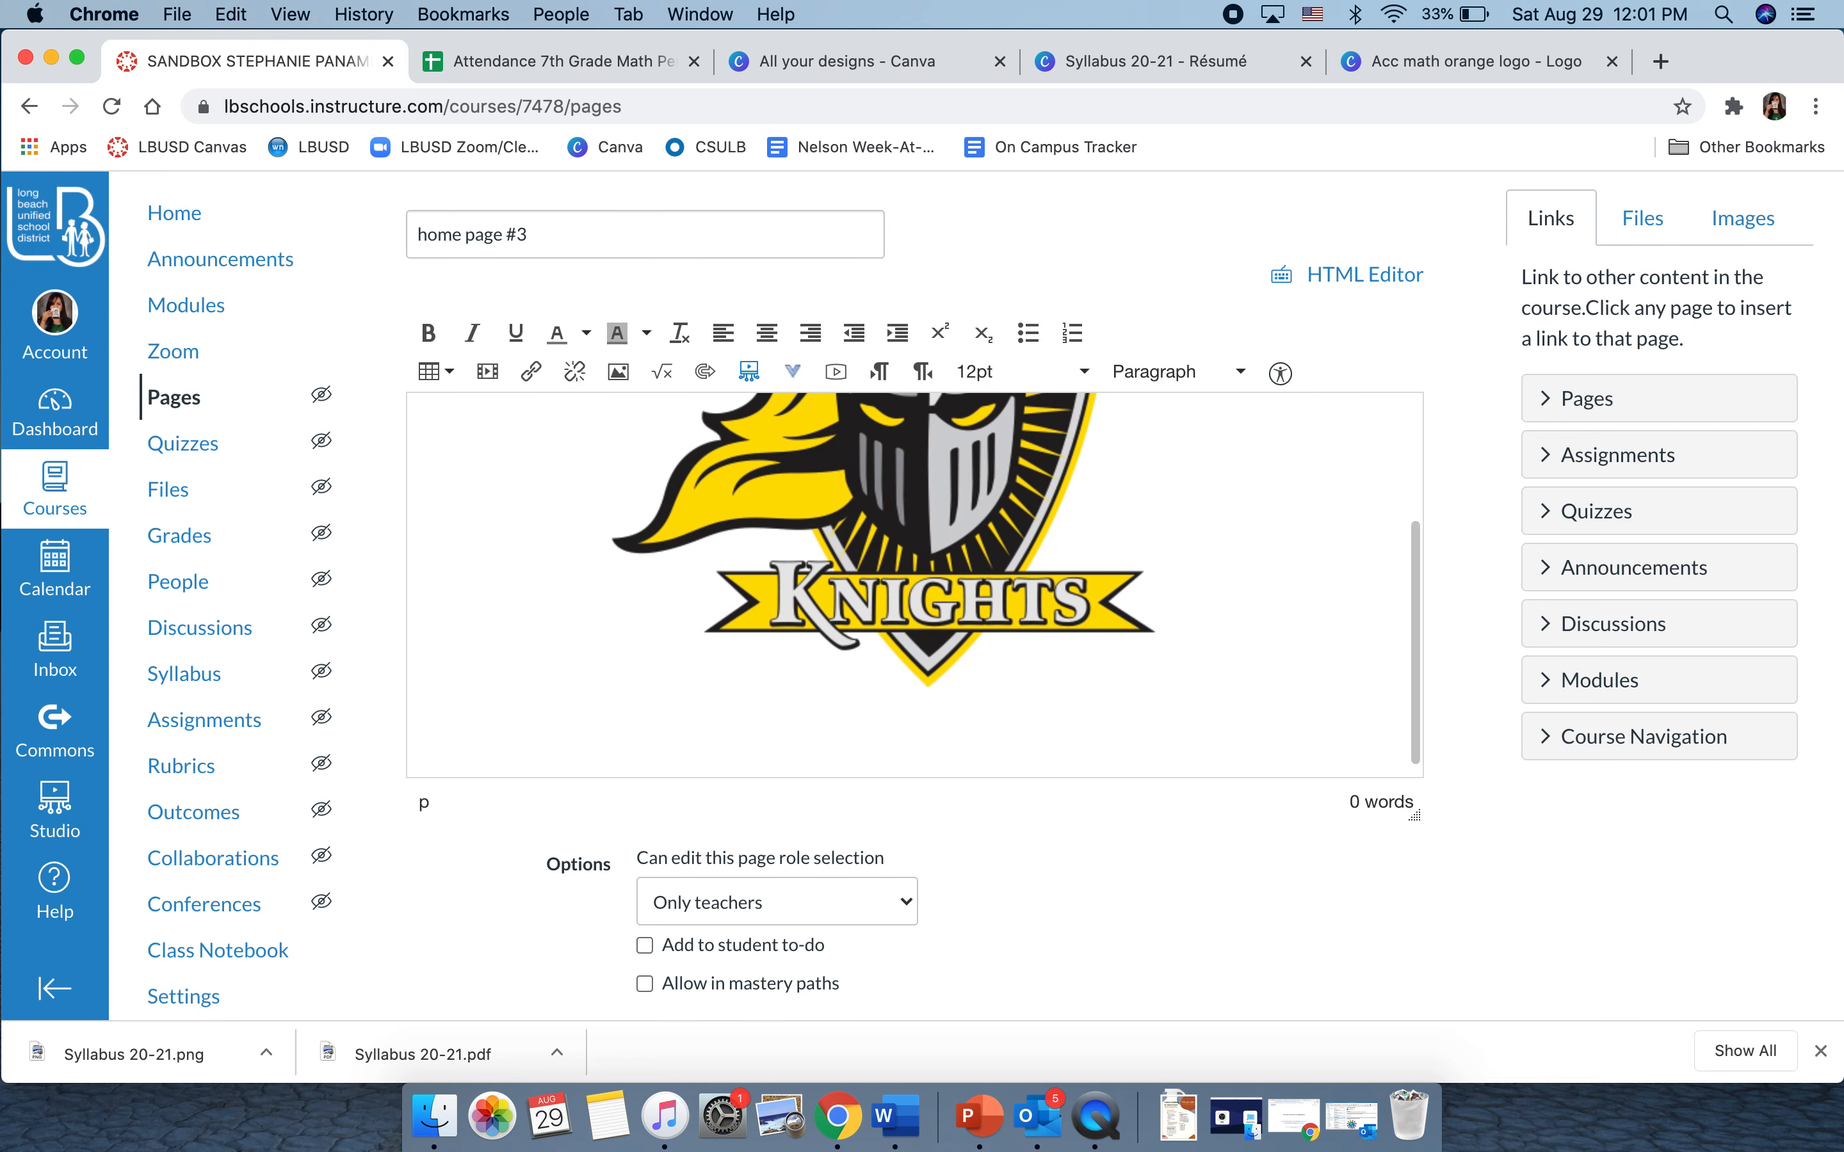
text(WElc)
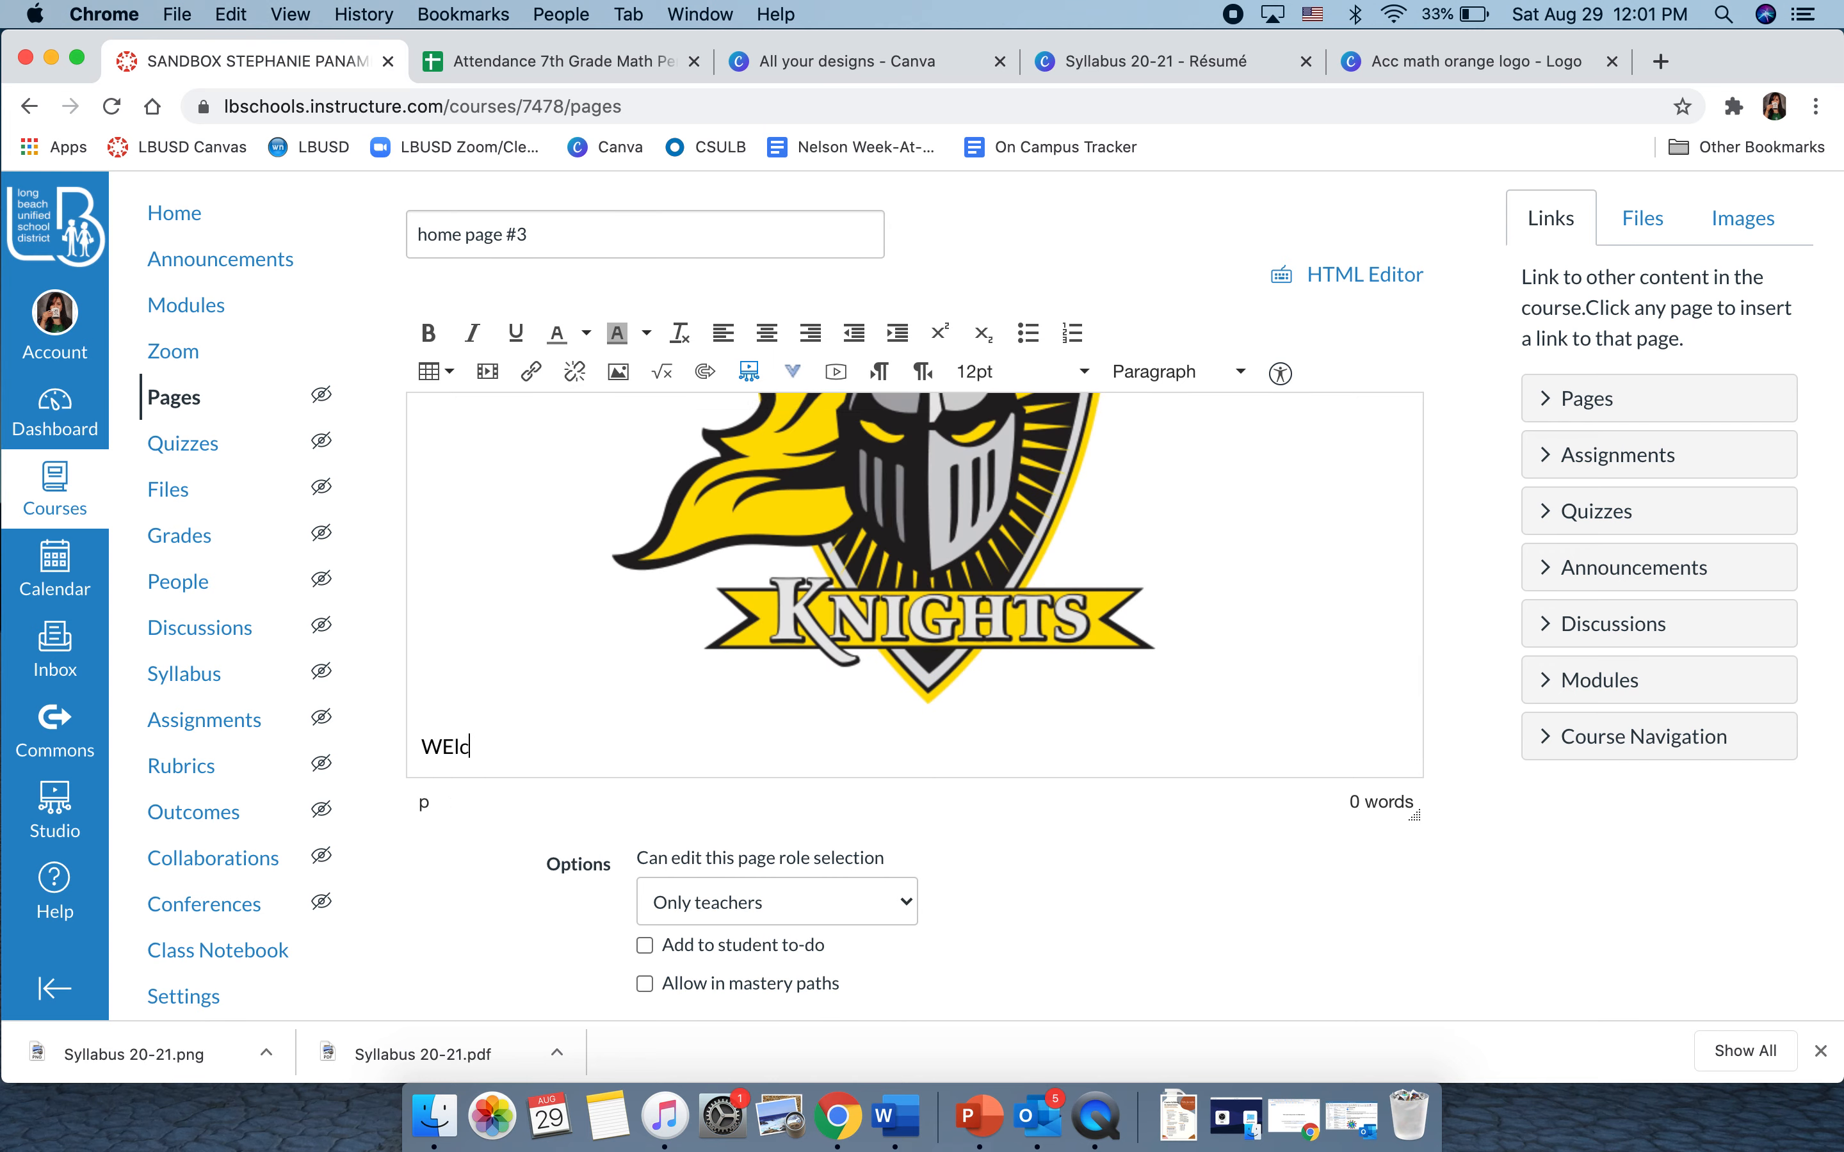
text(lcom)
Step: Format the "Welcome!" line as centered, bold, 36pt text
triple_click(513, 733)
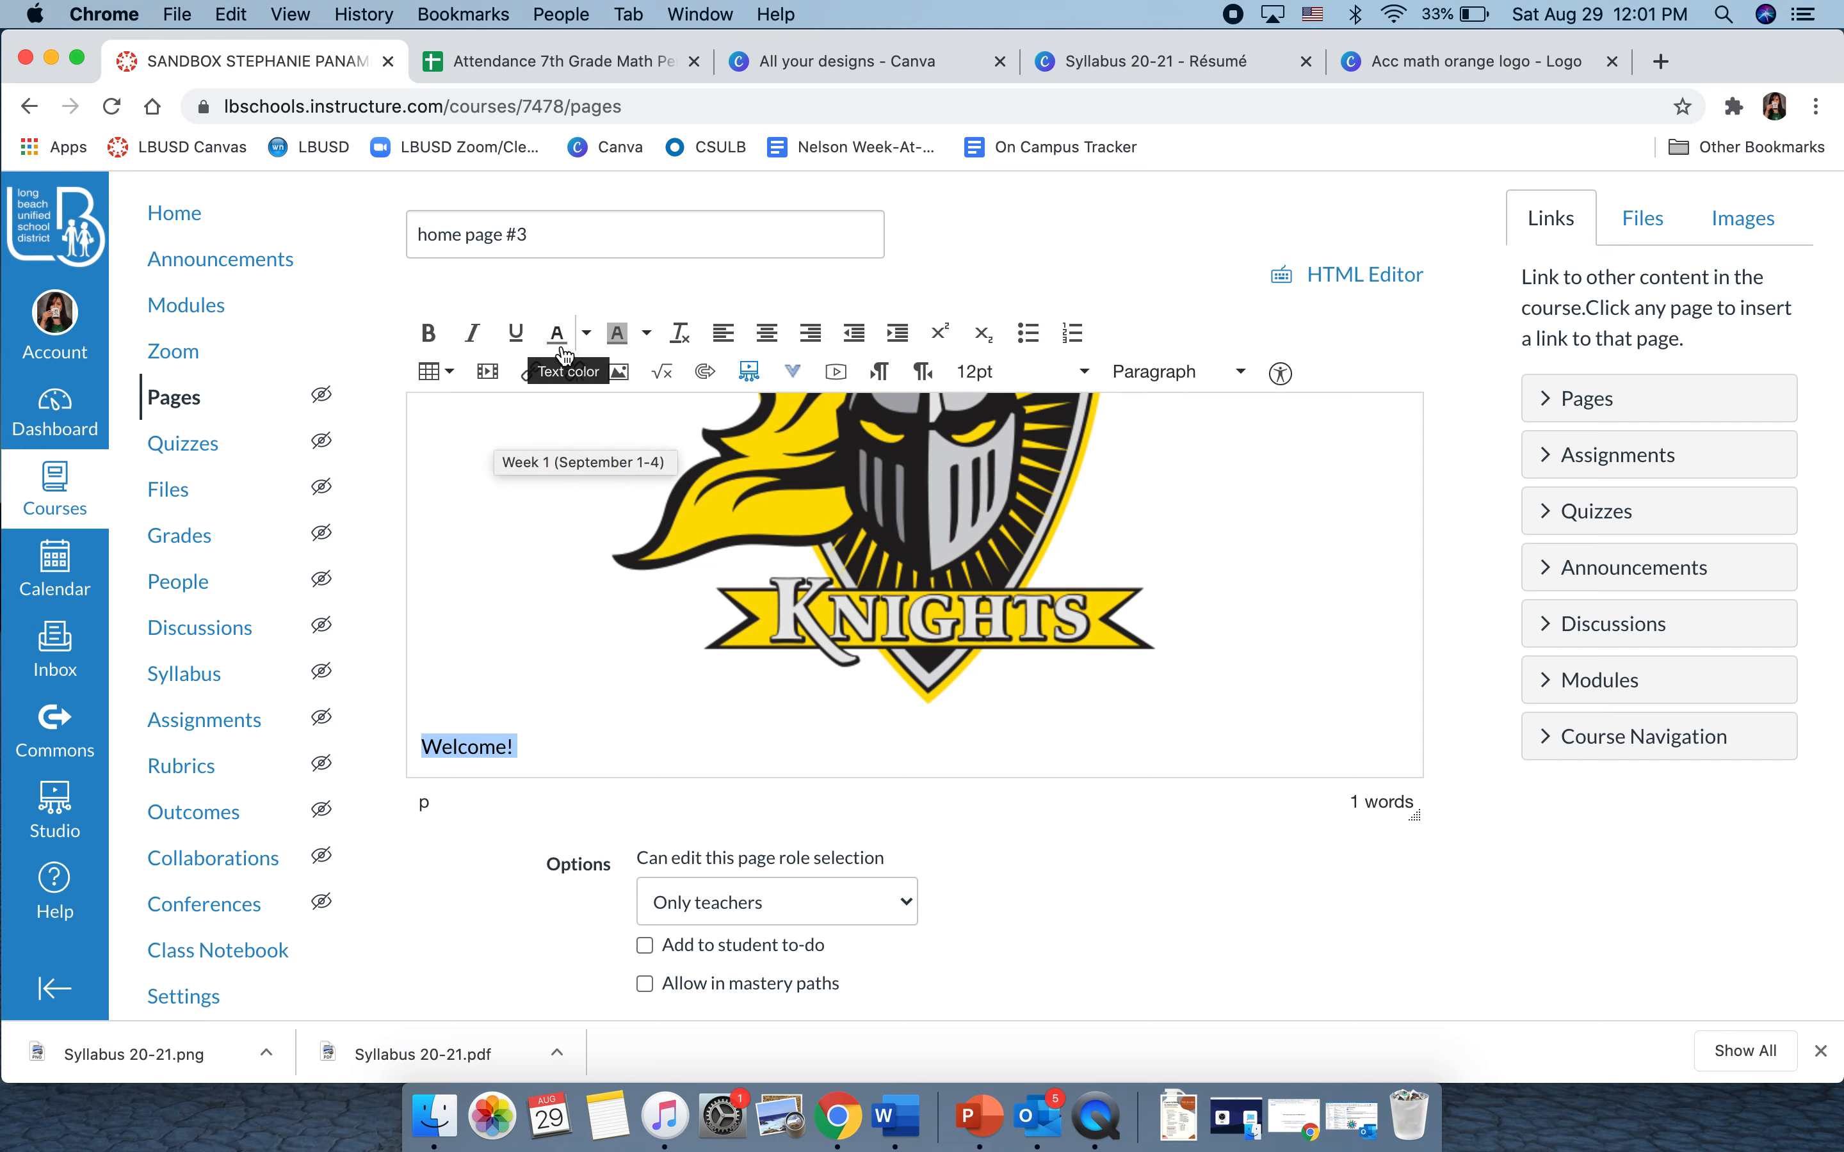
click(770, 336)
click(429, 333)
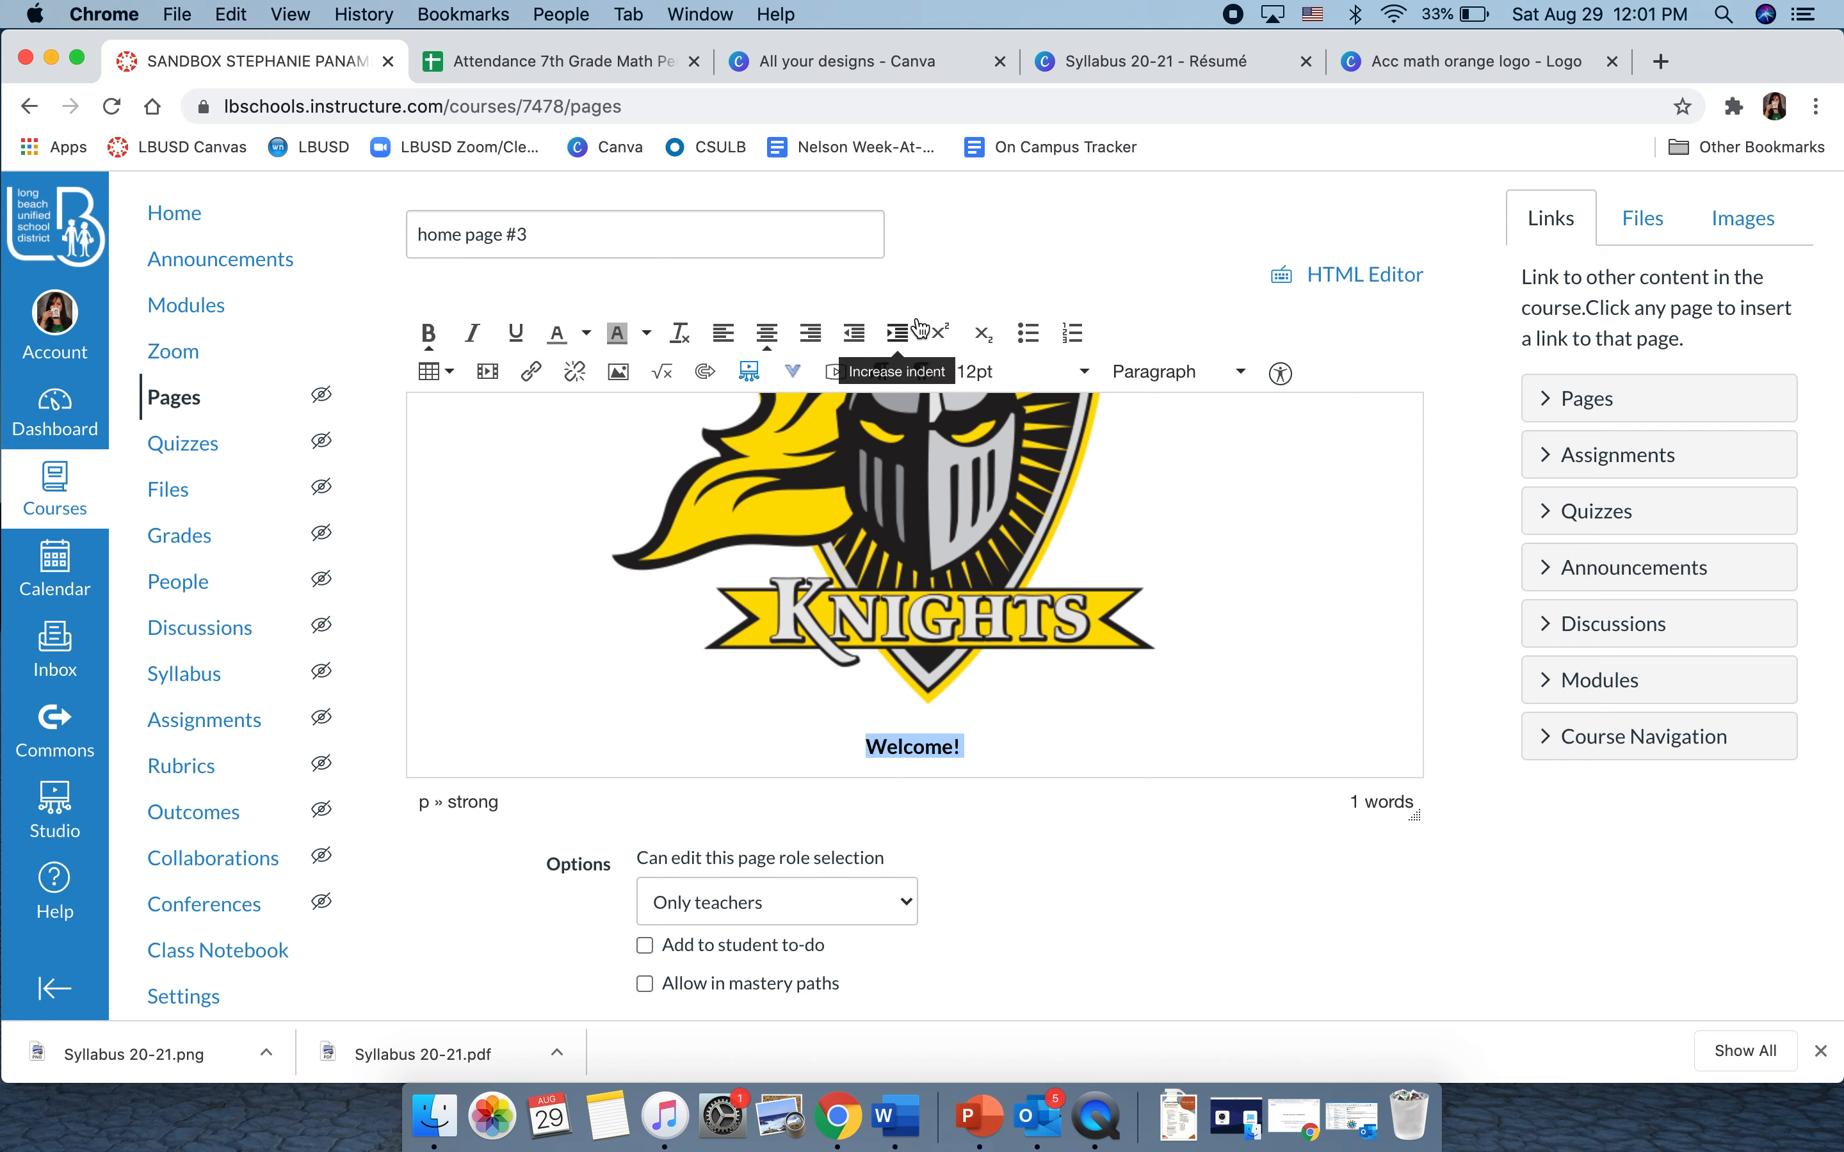
click(991, 372)
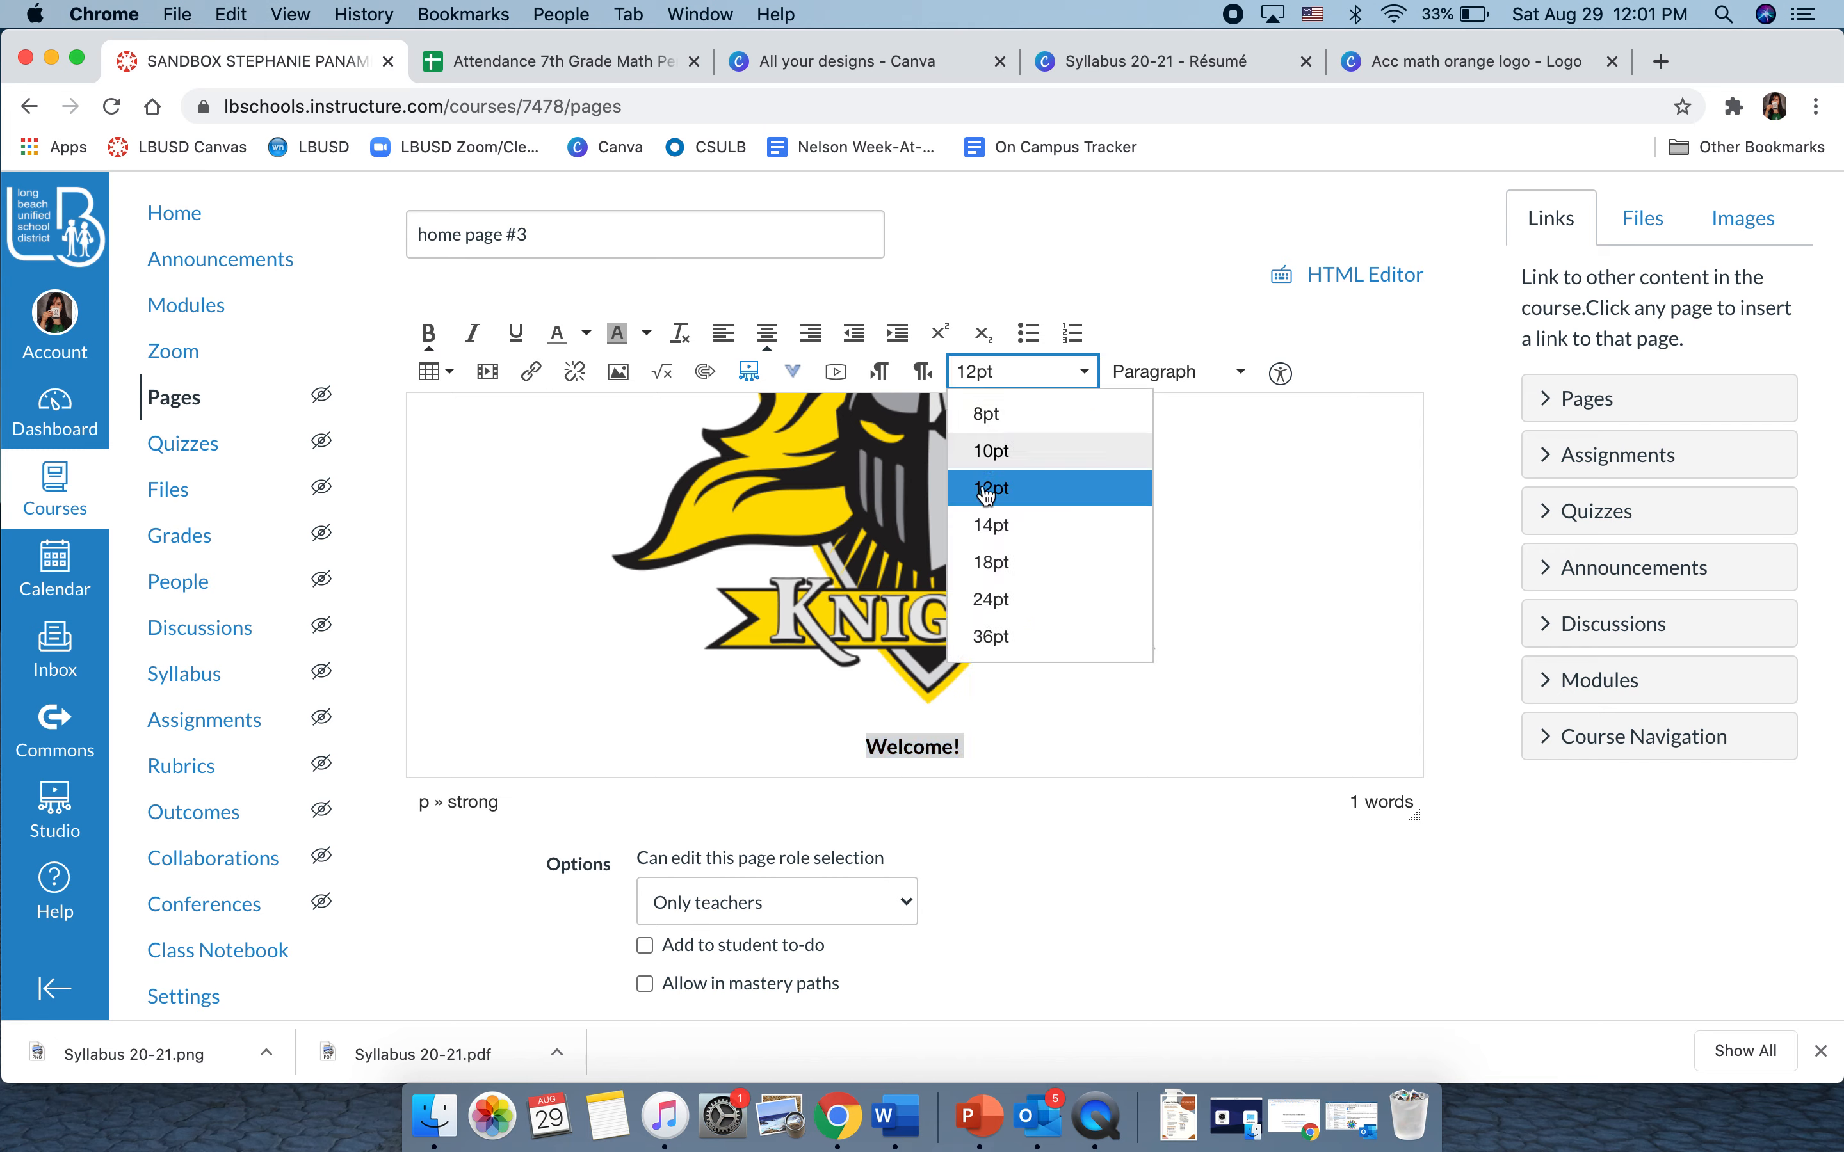
click(1015, 629)
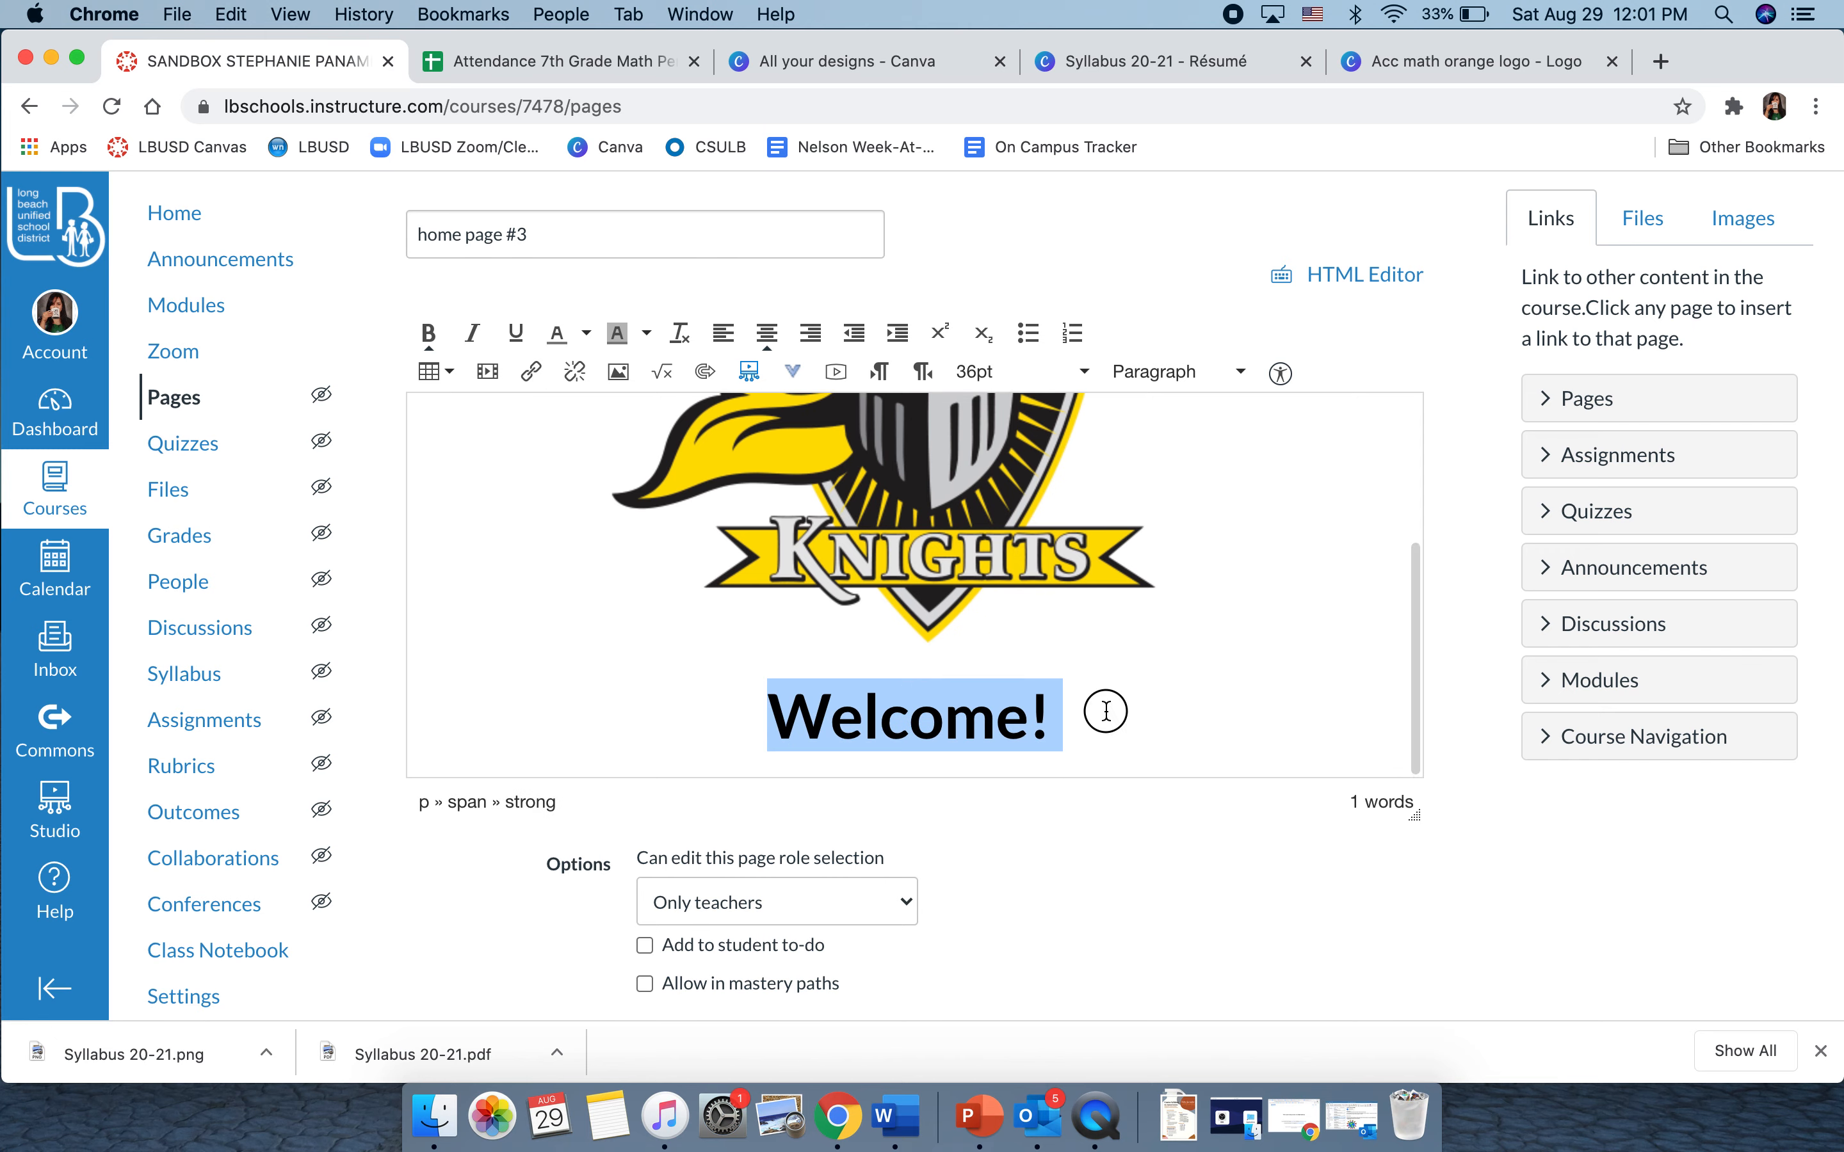
Step: Add the line "Please click the zoom link to the top left to access our class zoom." below "Welcome!"
click(1106, 711)
scroll(1107, 711, down, 1)
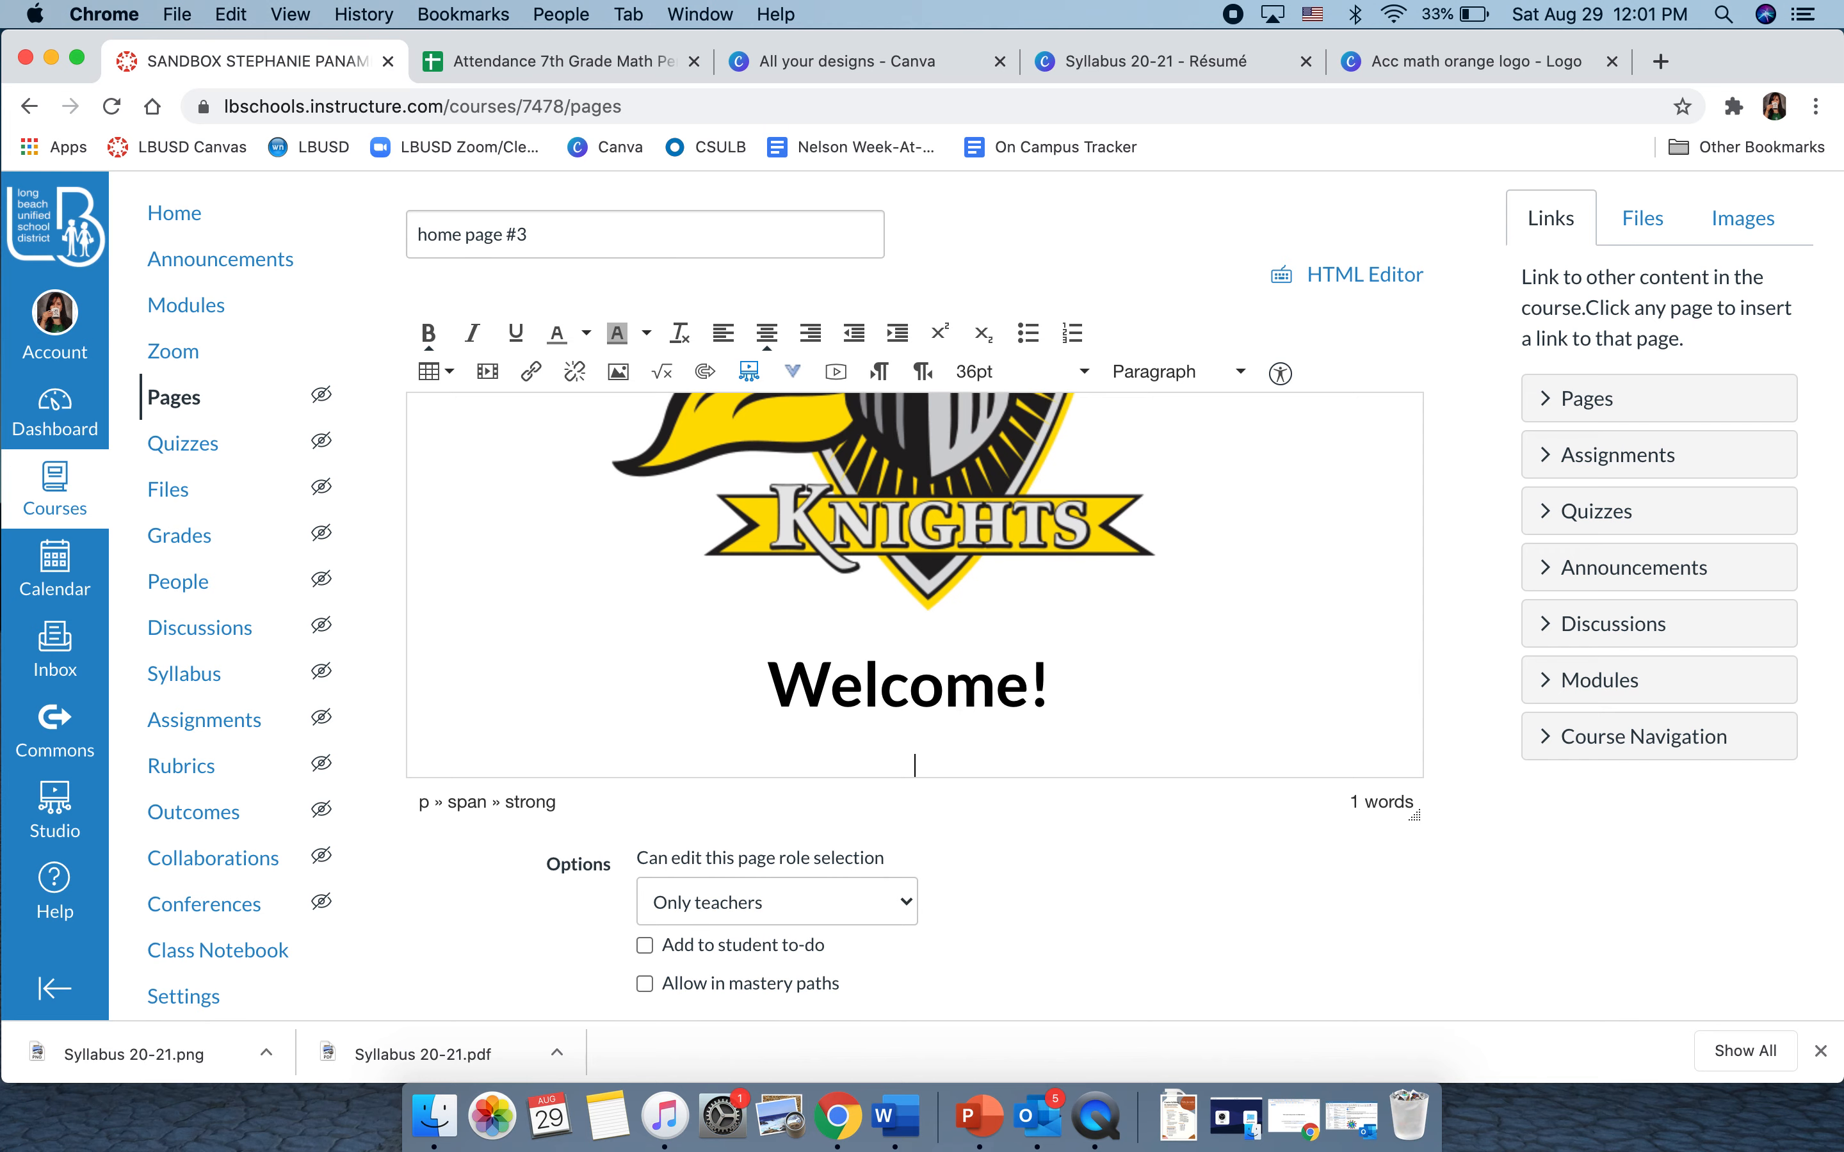
key(Return)
text(Please cl)
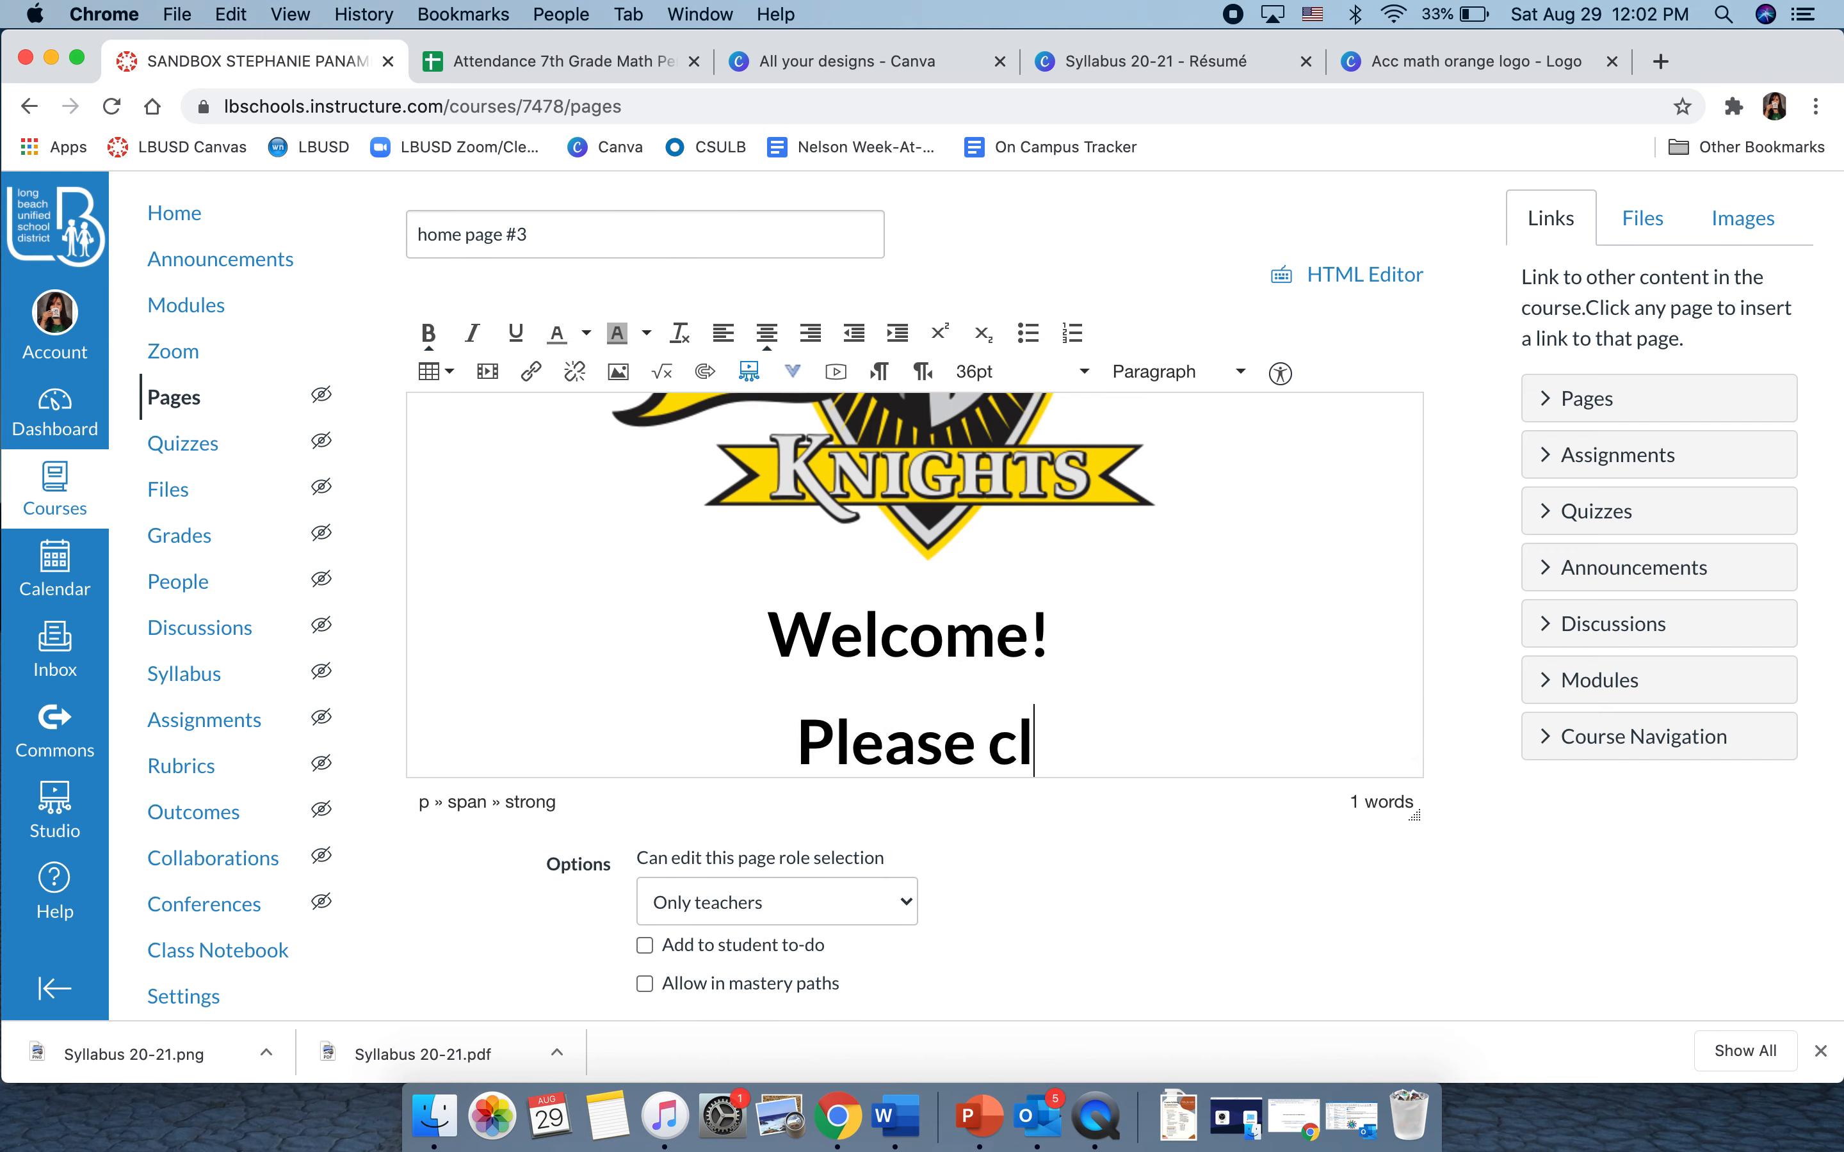
text(ick the zoom li)
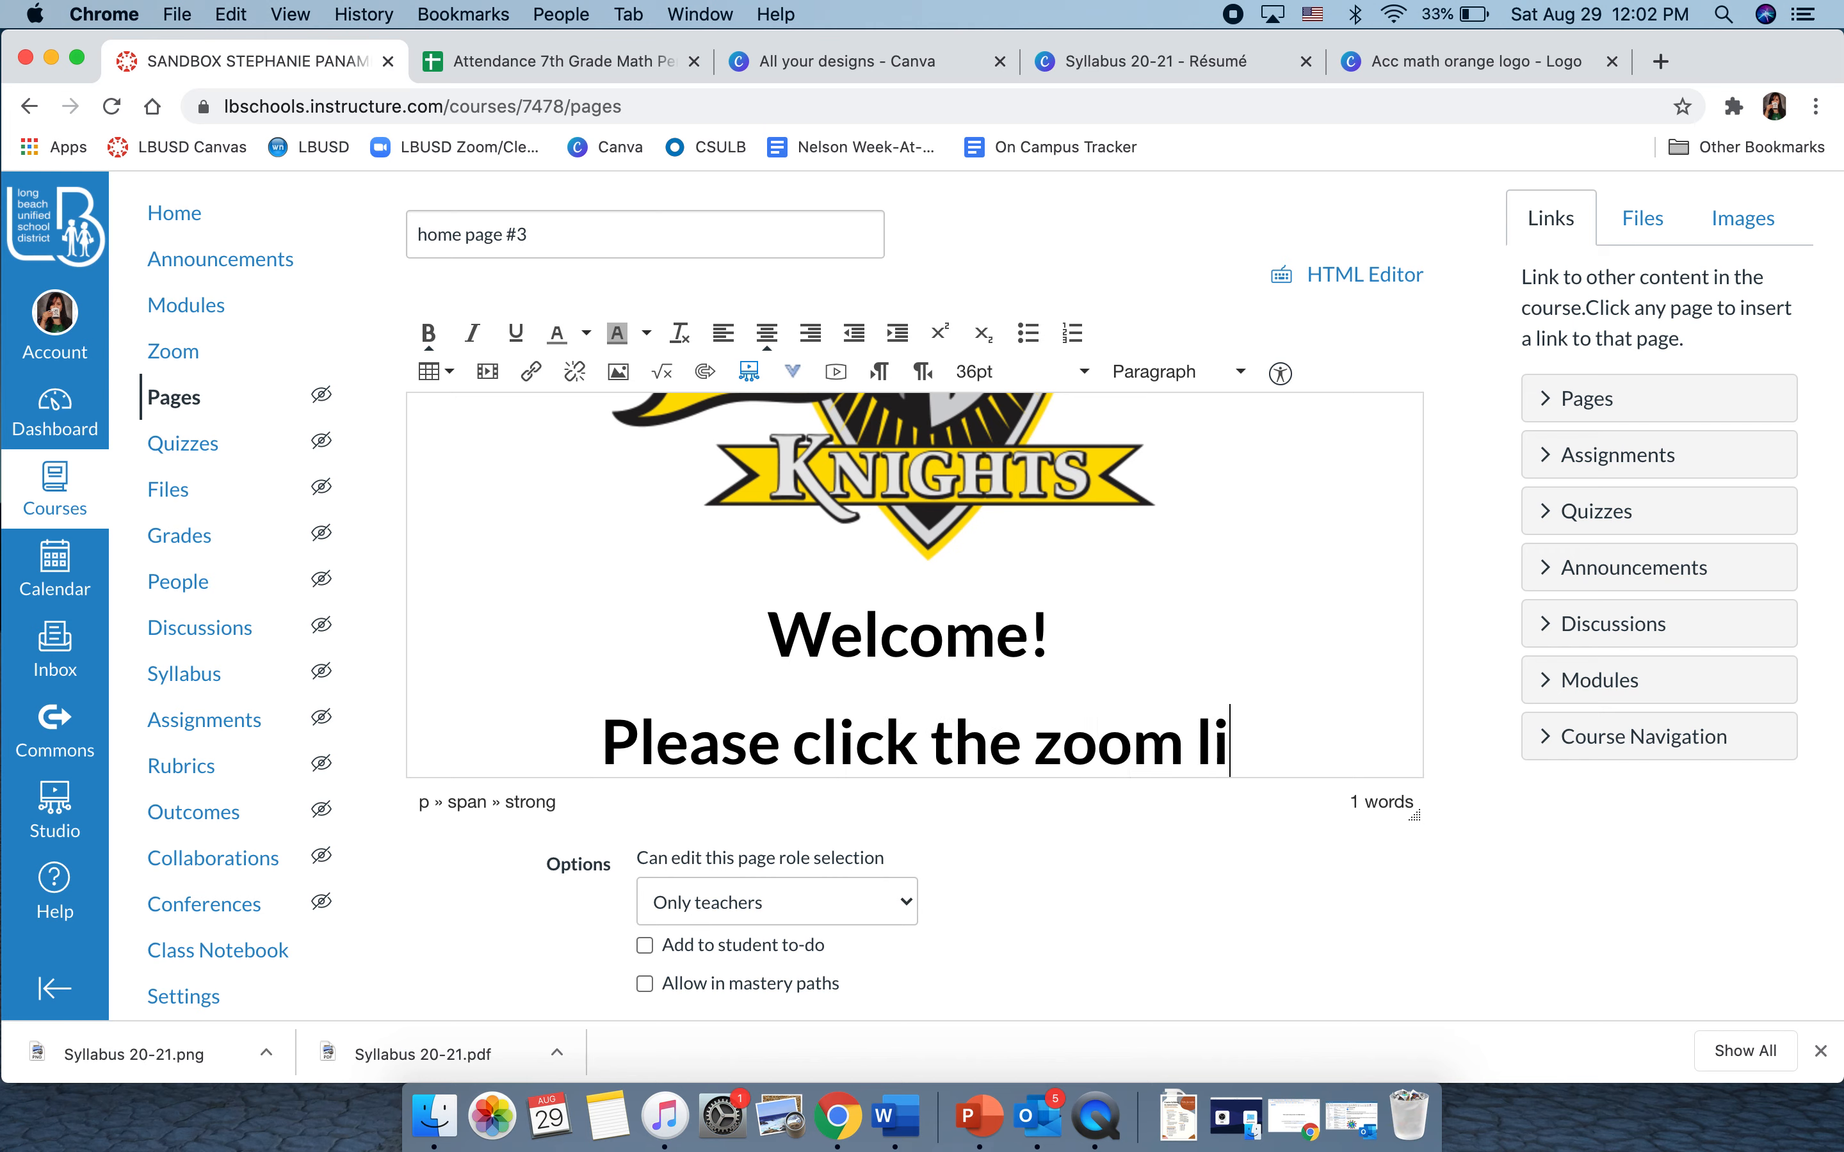
text(nk to the)
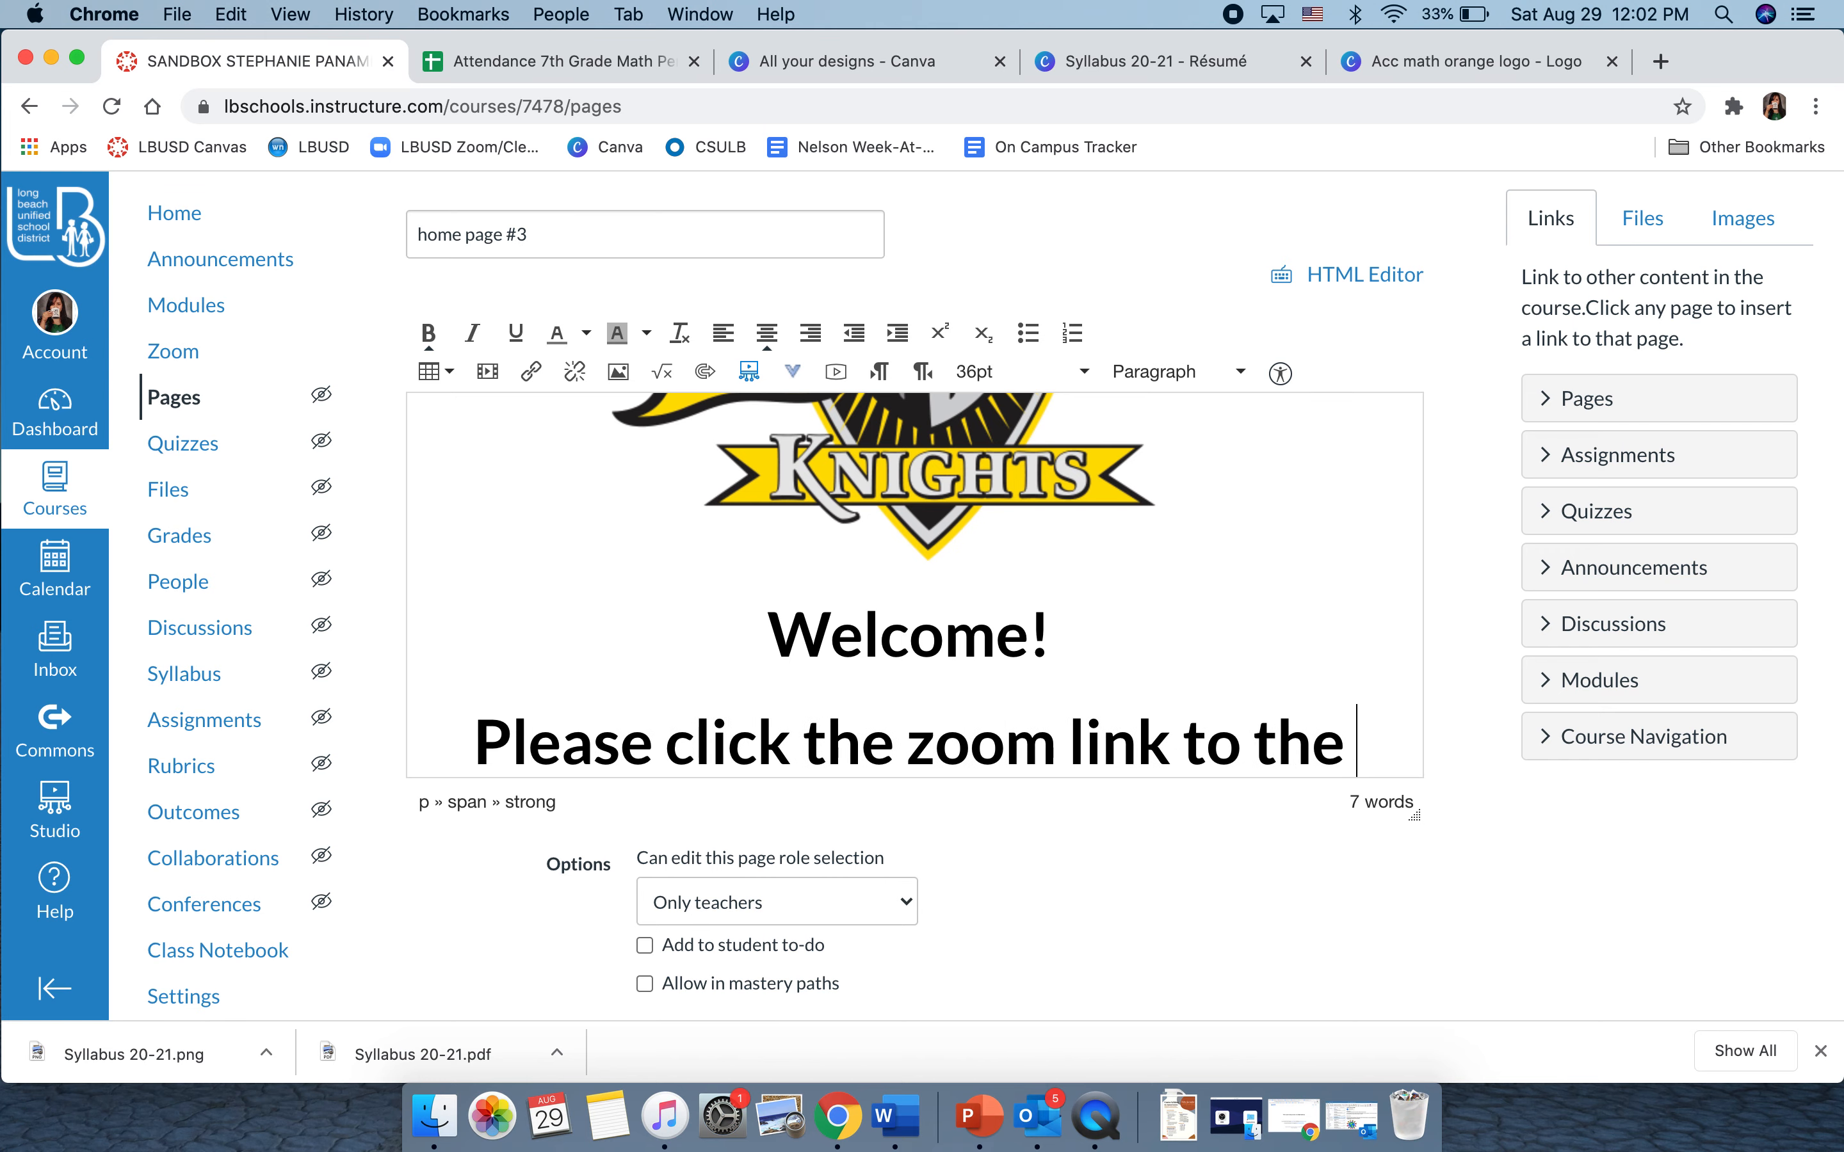
text( top le)
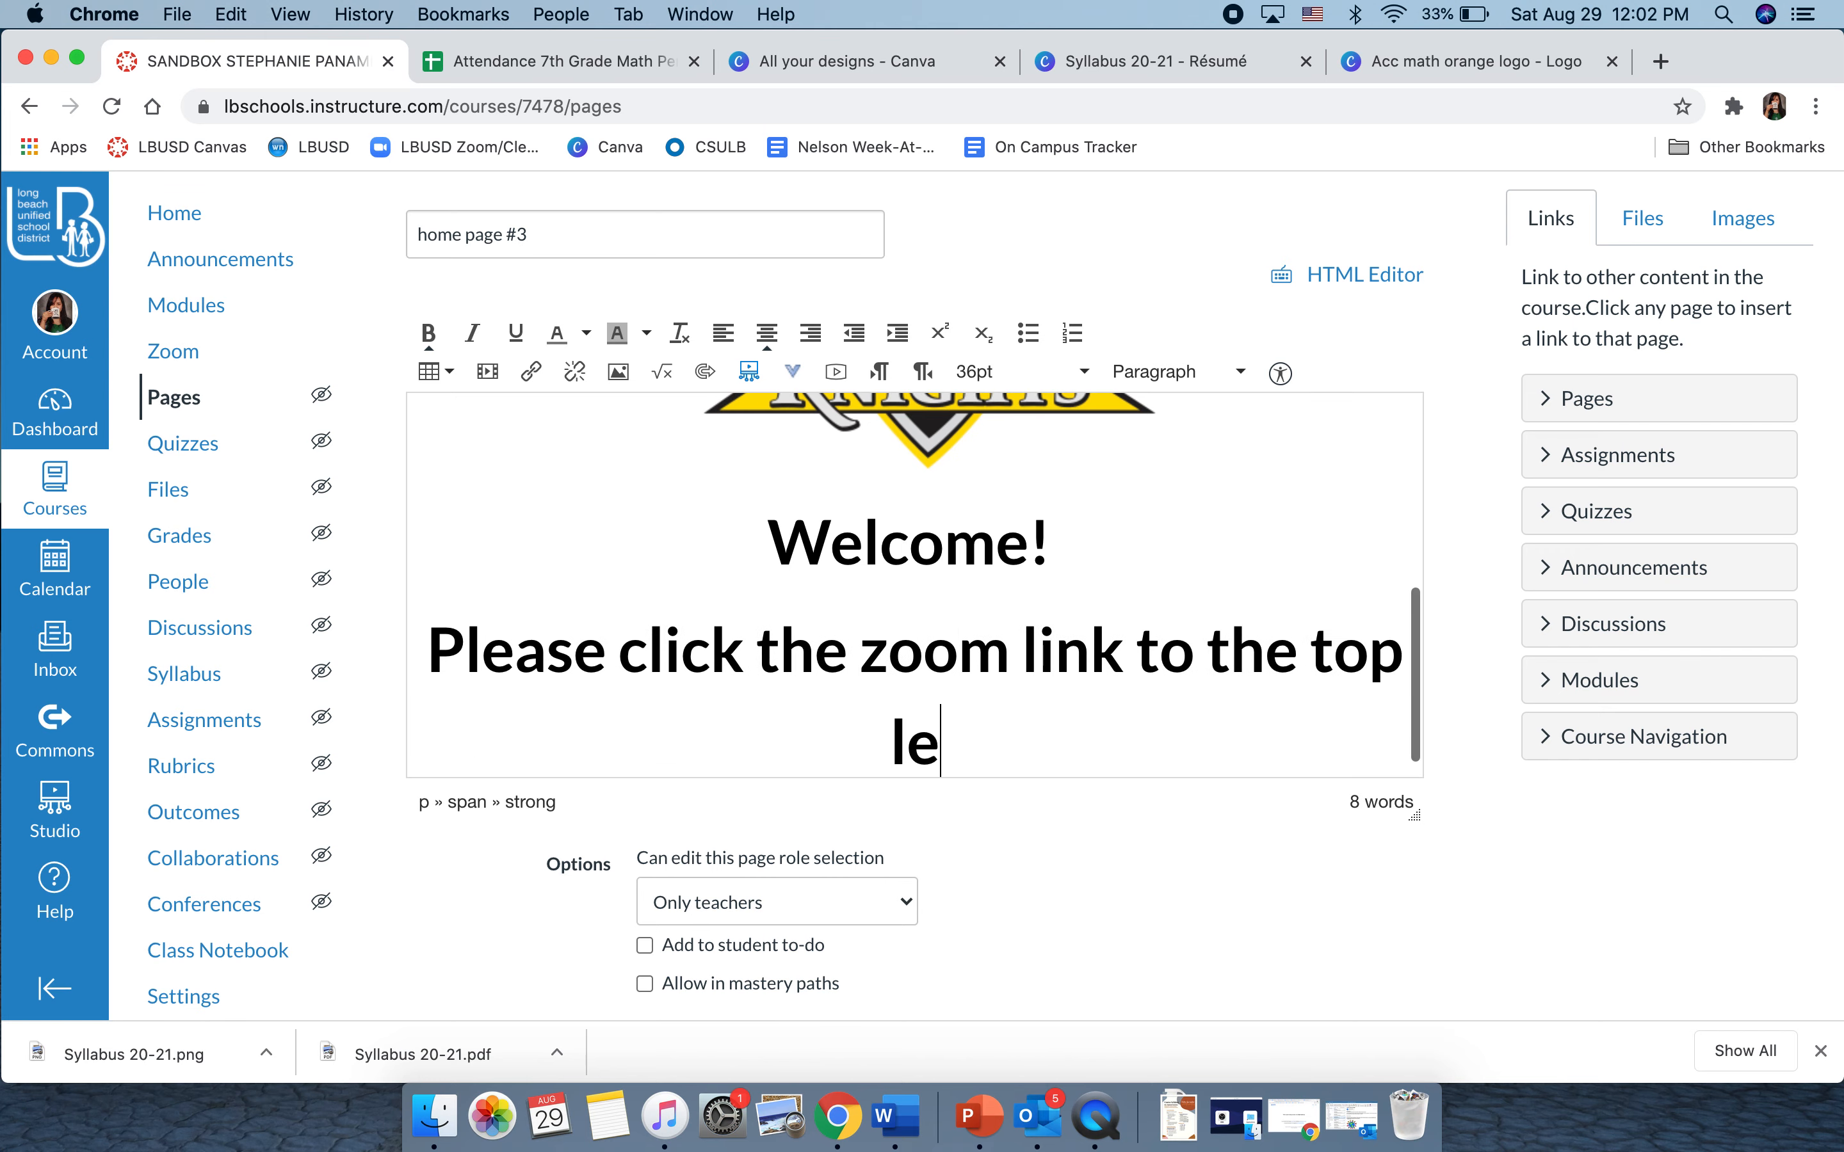
text(ft to acces)
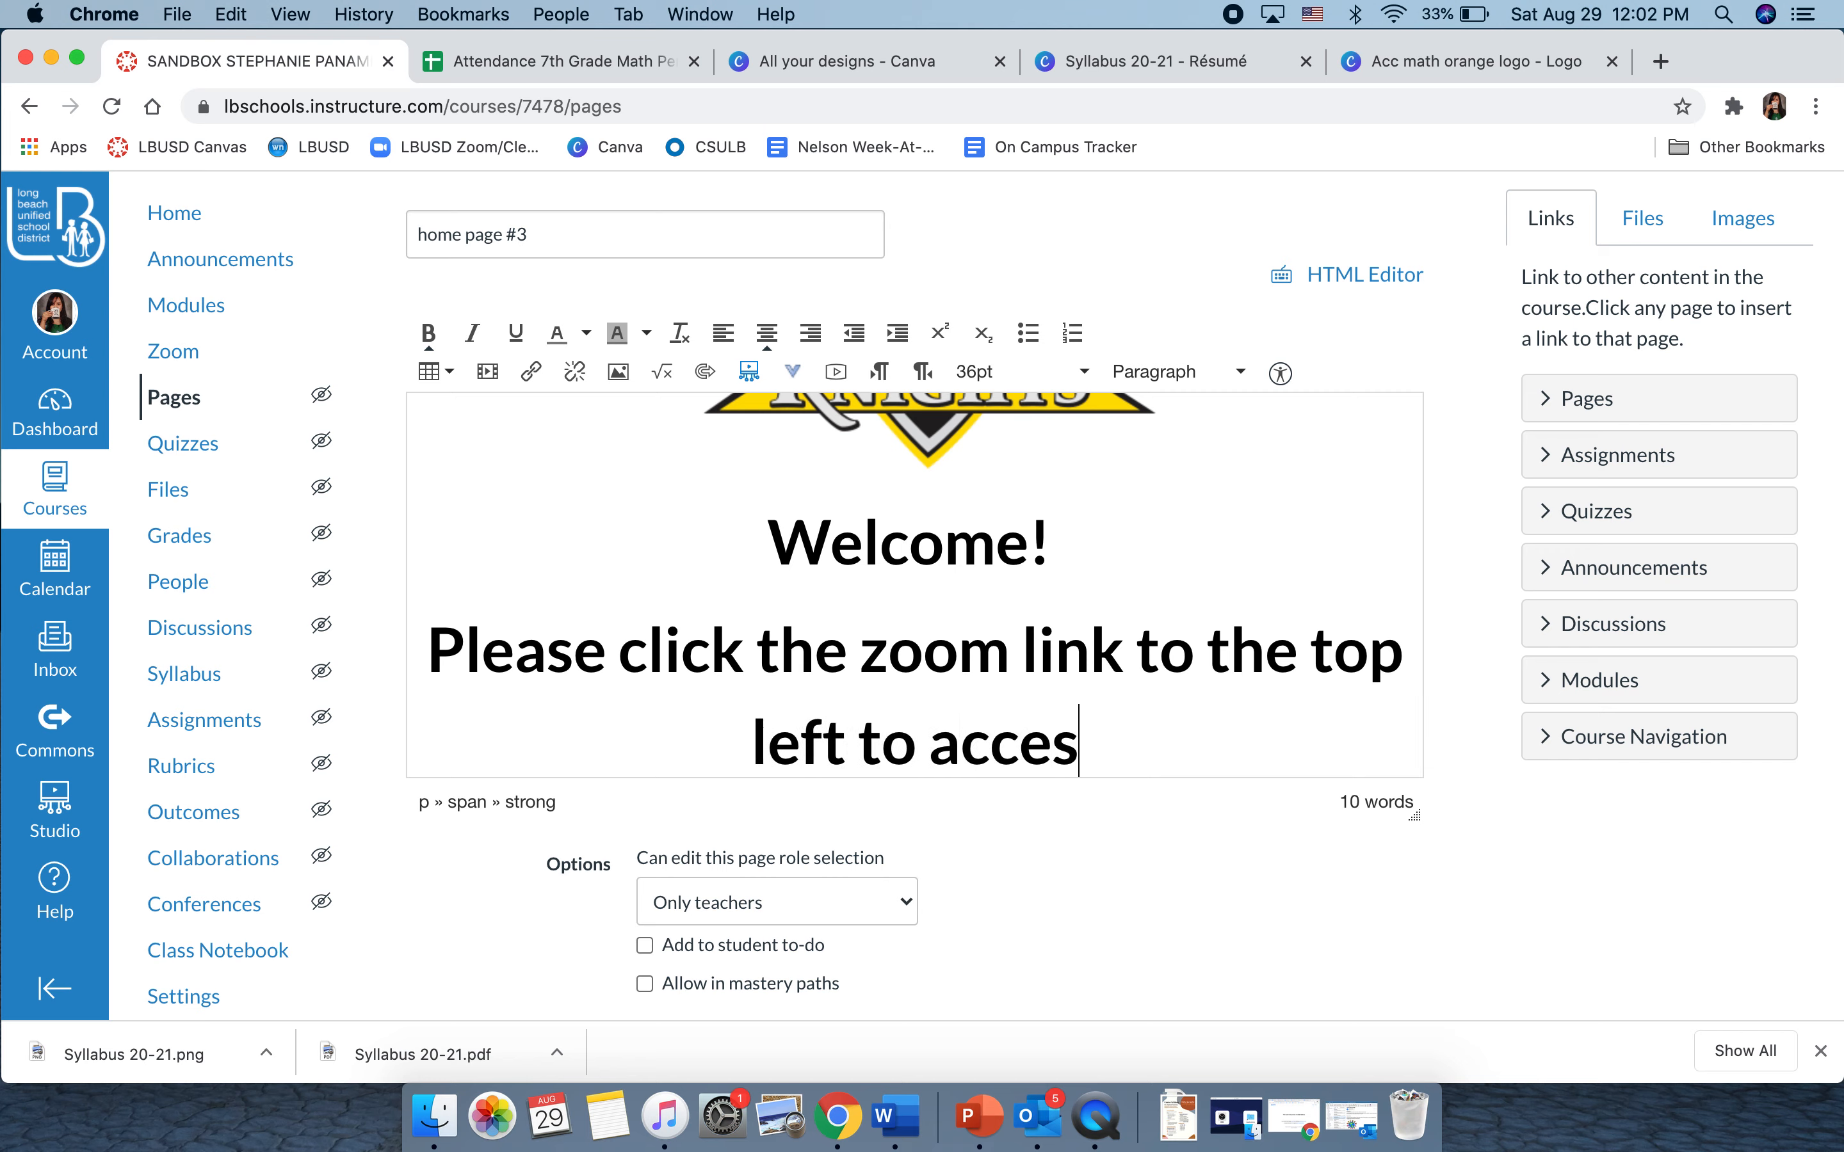
text(s our )
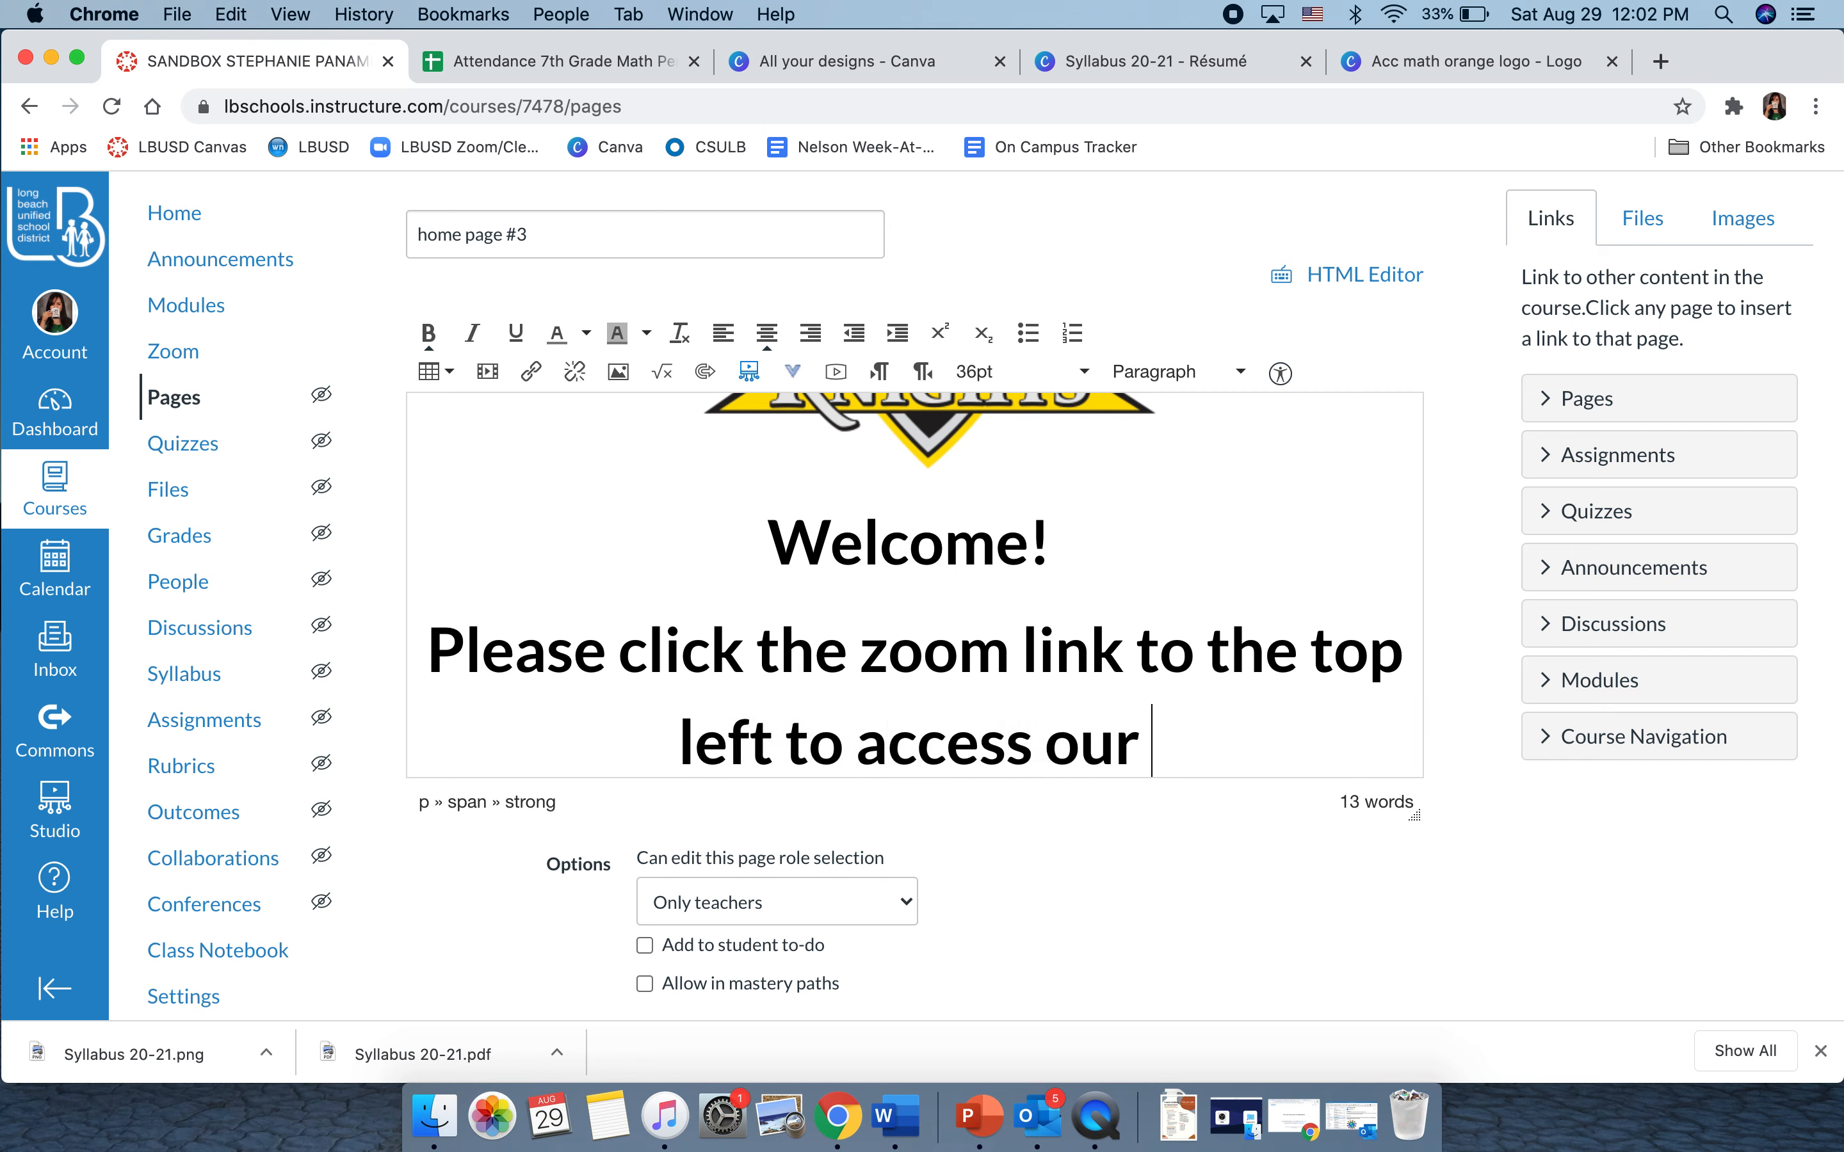
text(class )
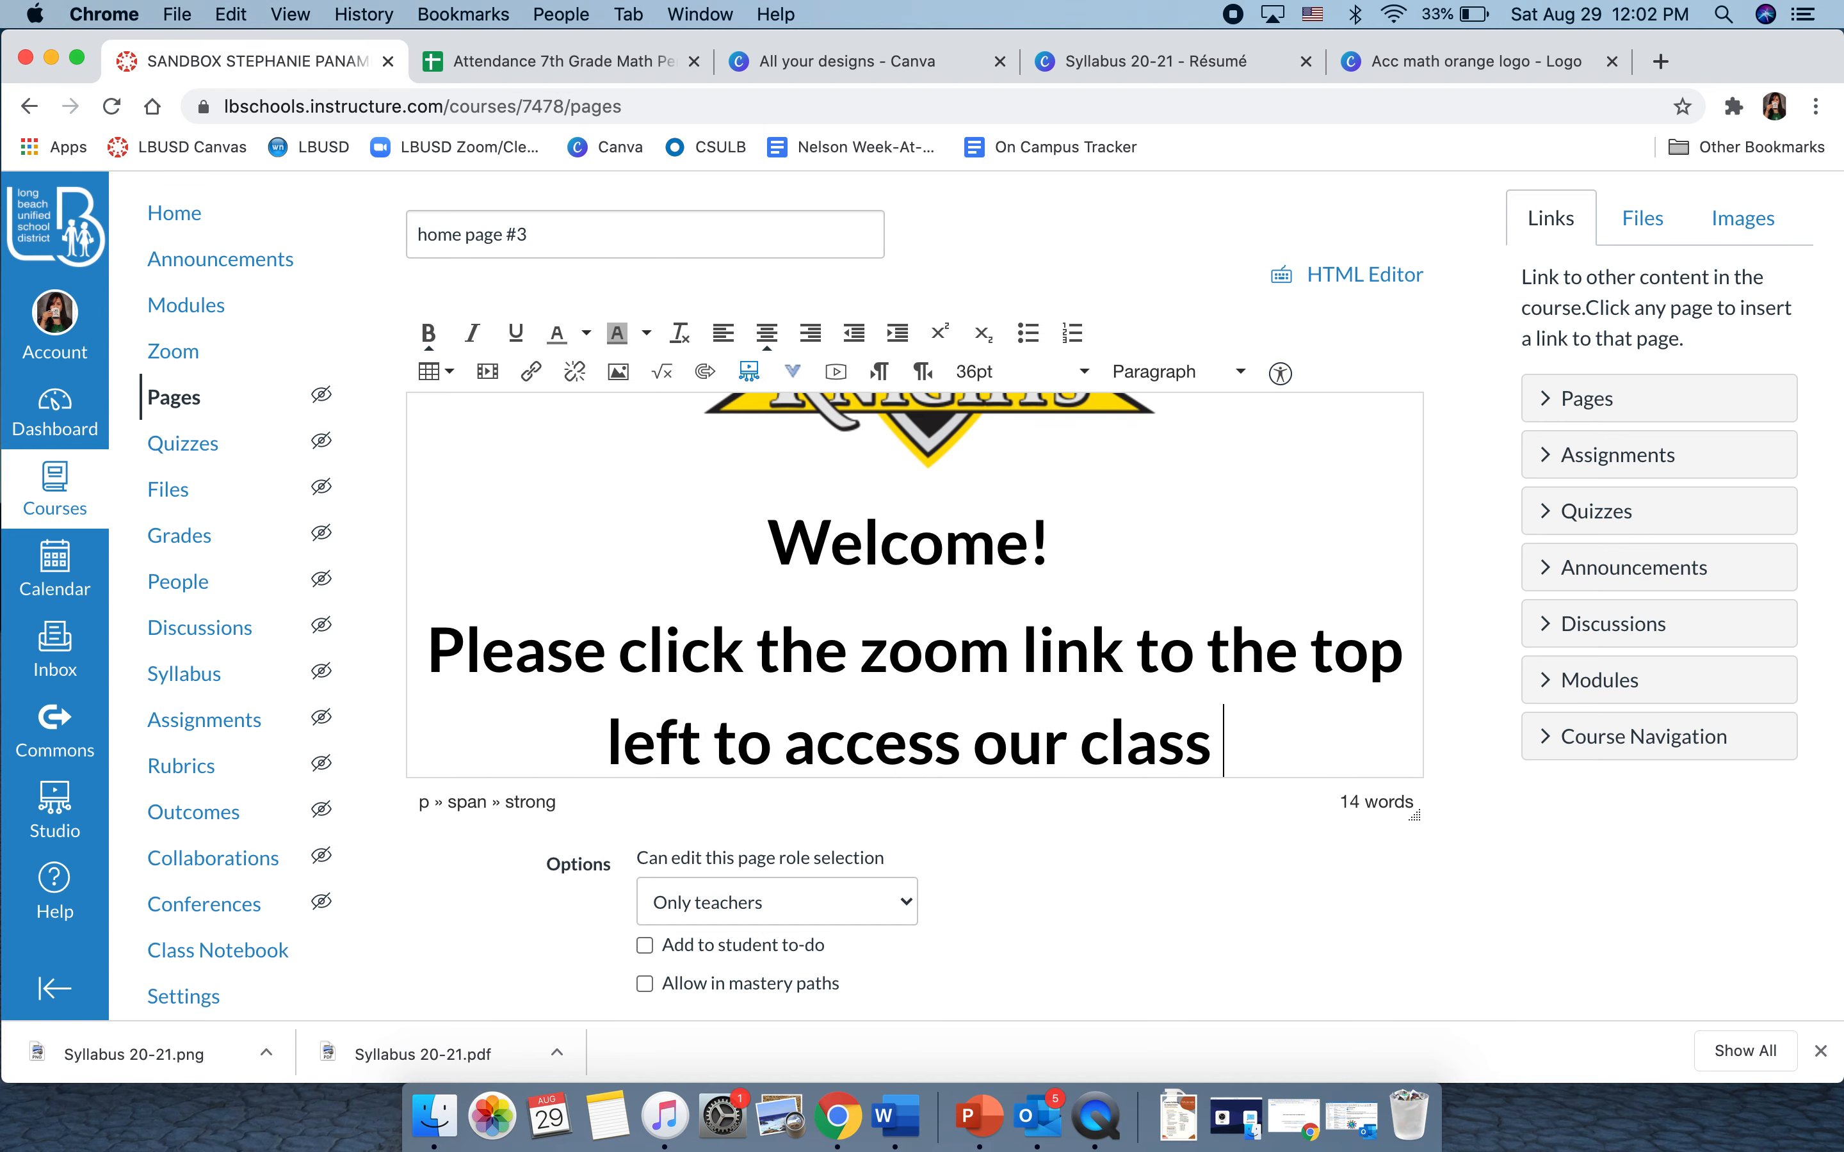
text(zoom.)
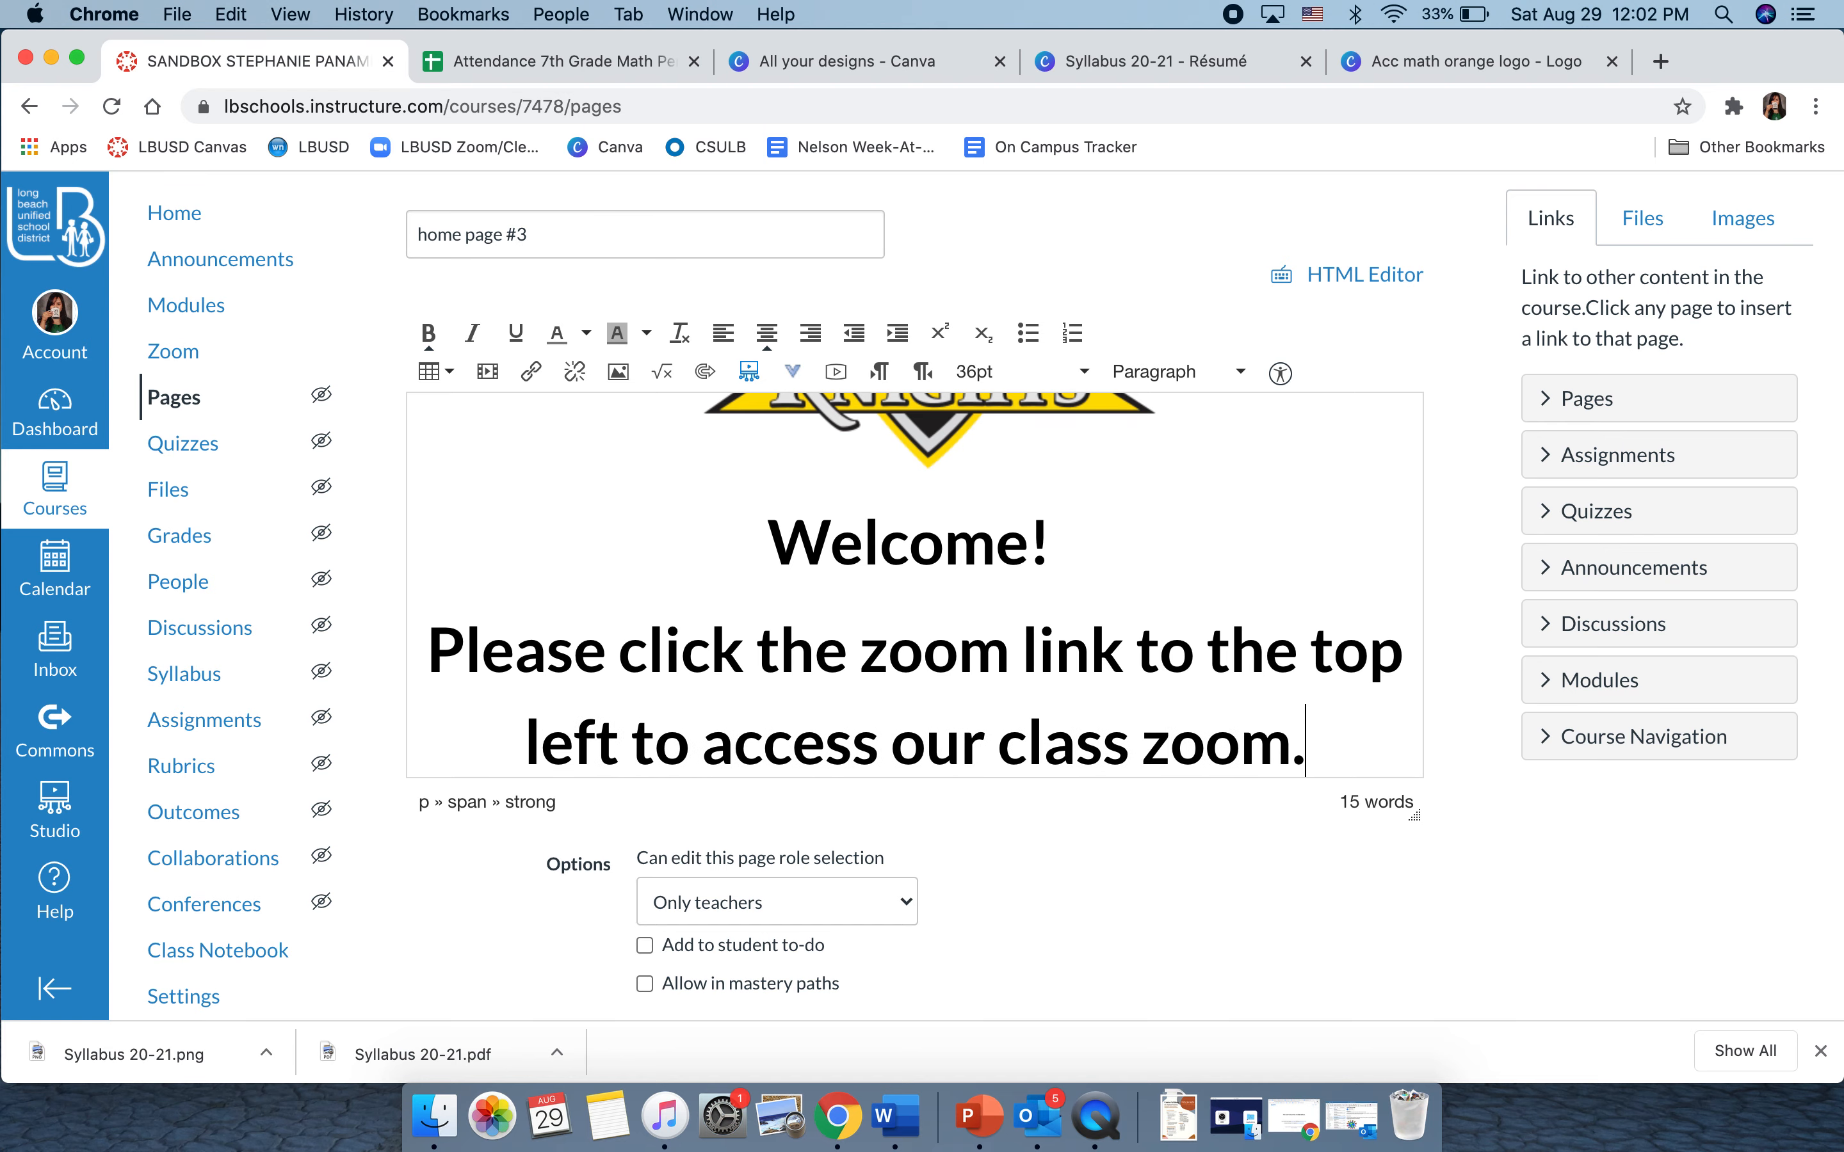
Step: Save and publish home page #3, and open the list of all course pages
scroll(1099, 708, down, 4)
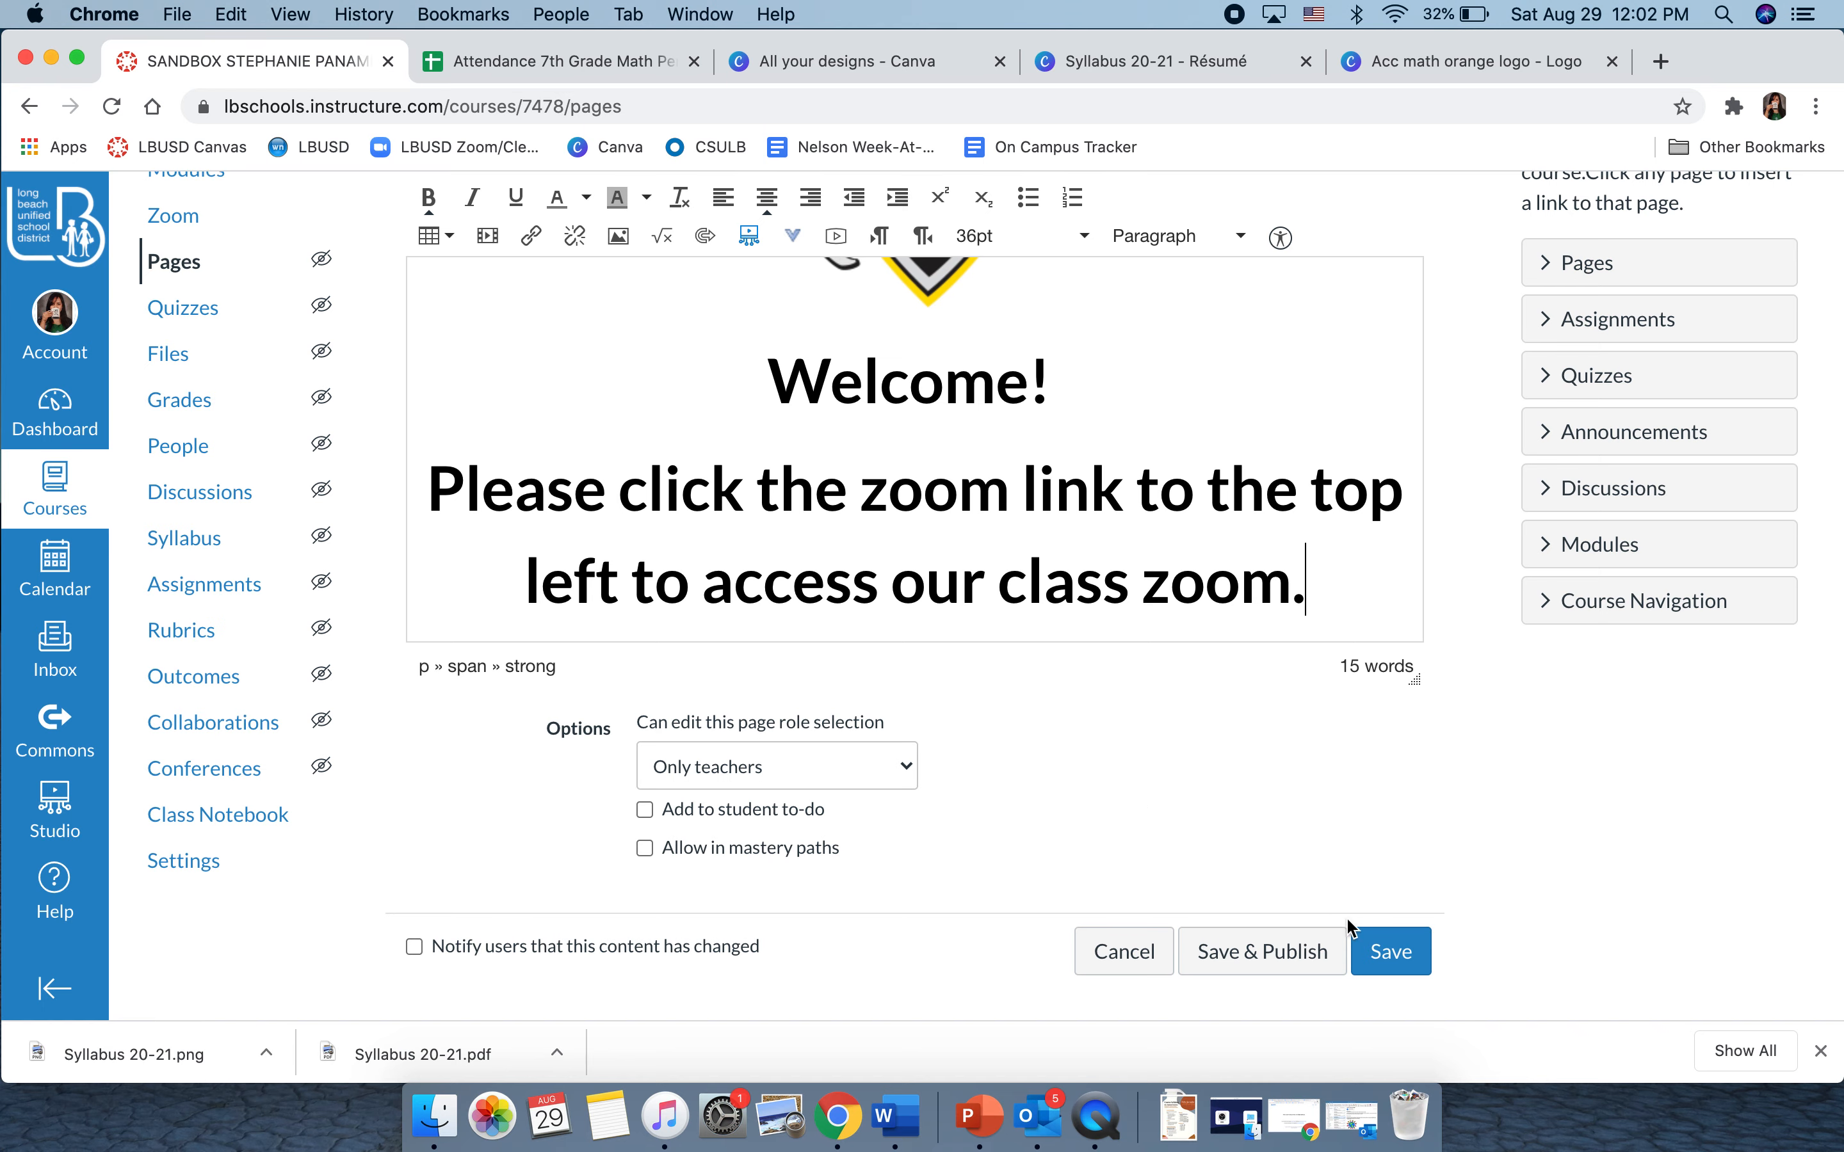
click(1305, 959)
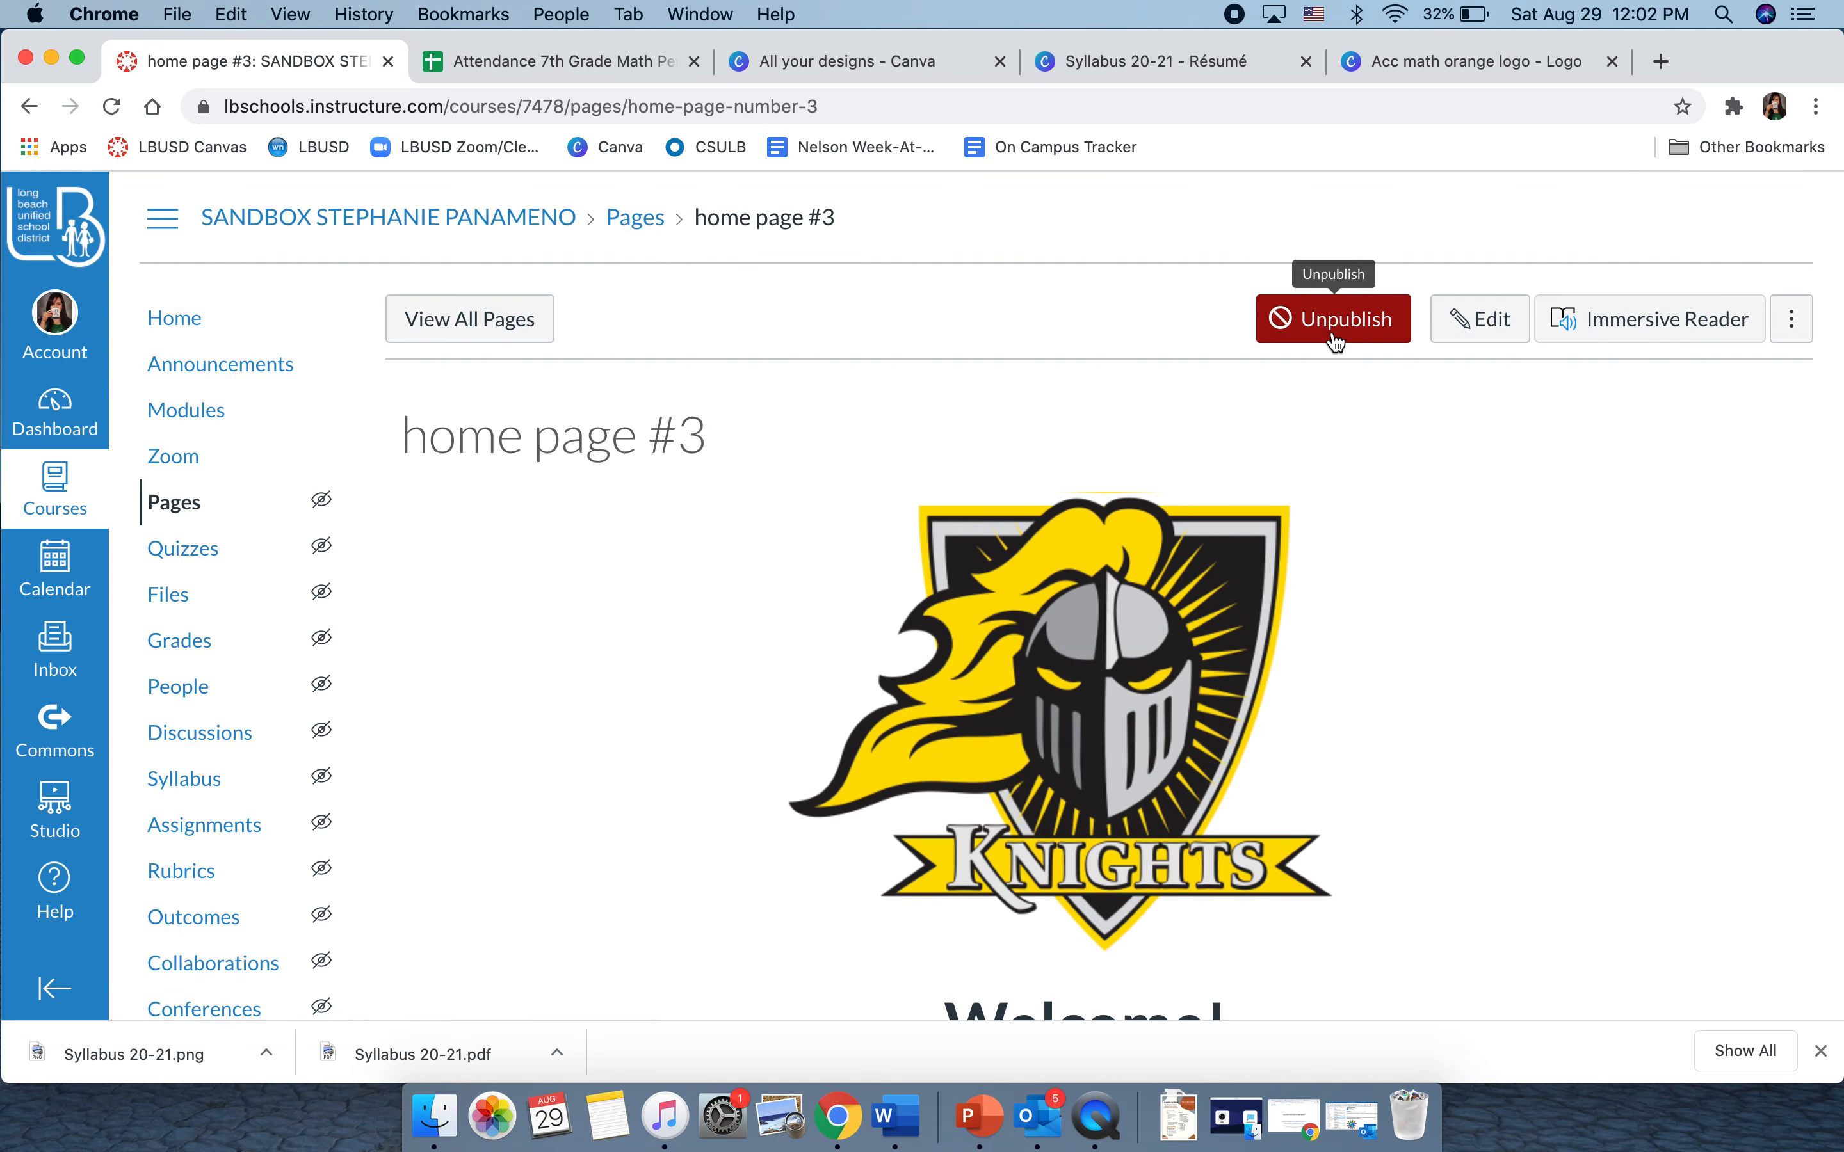
click(509, 333)
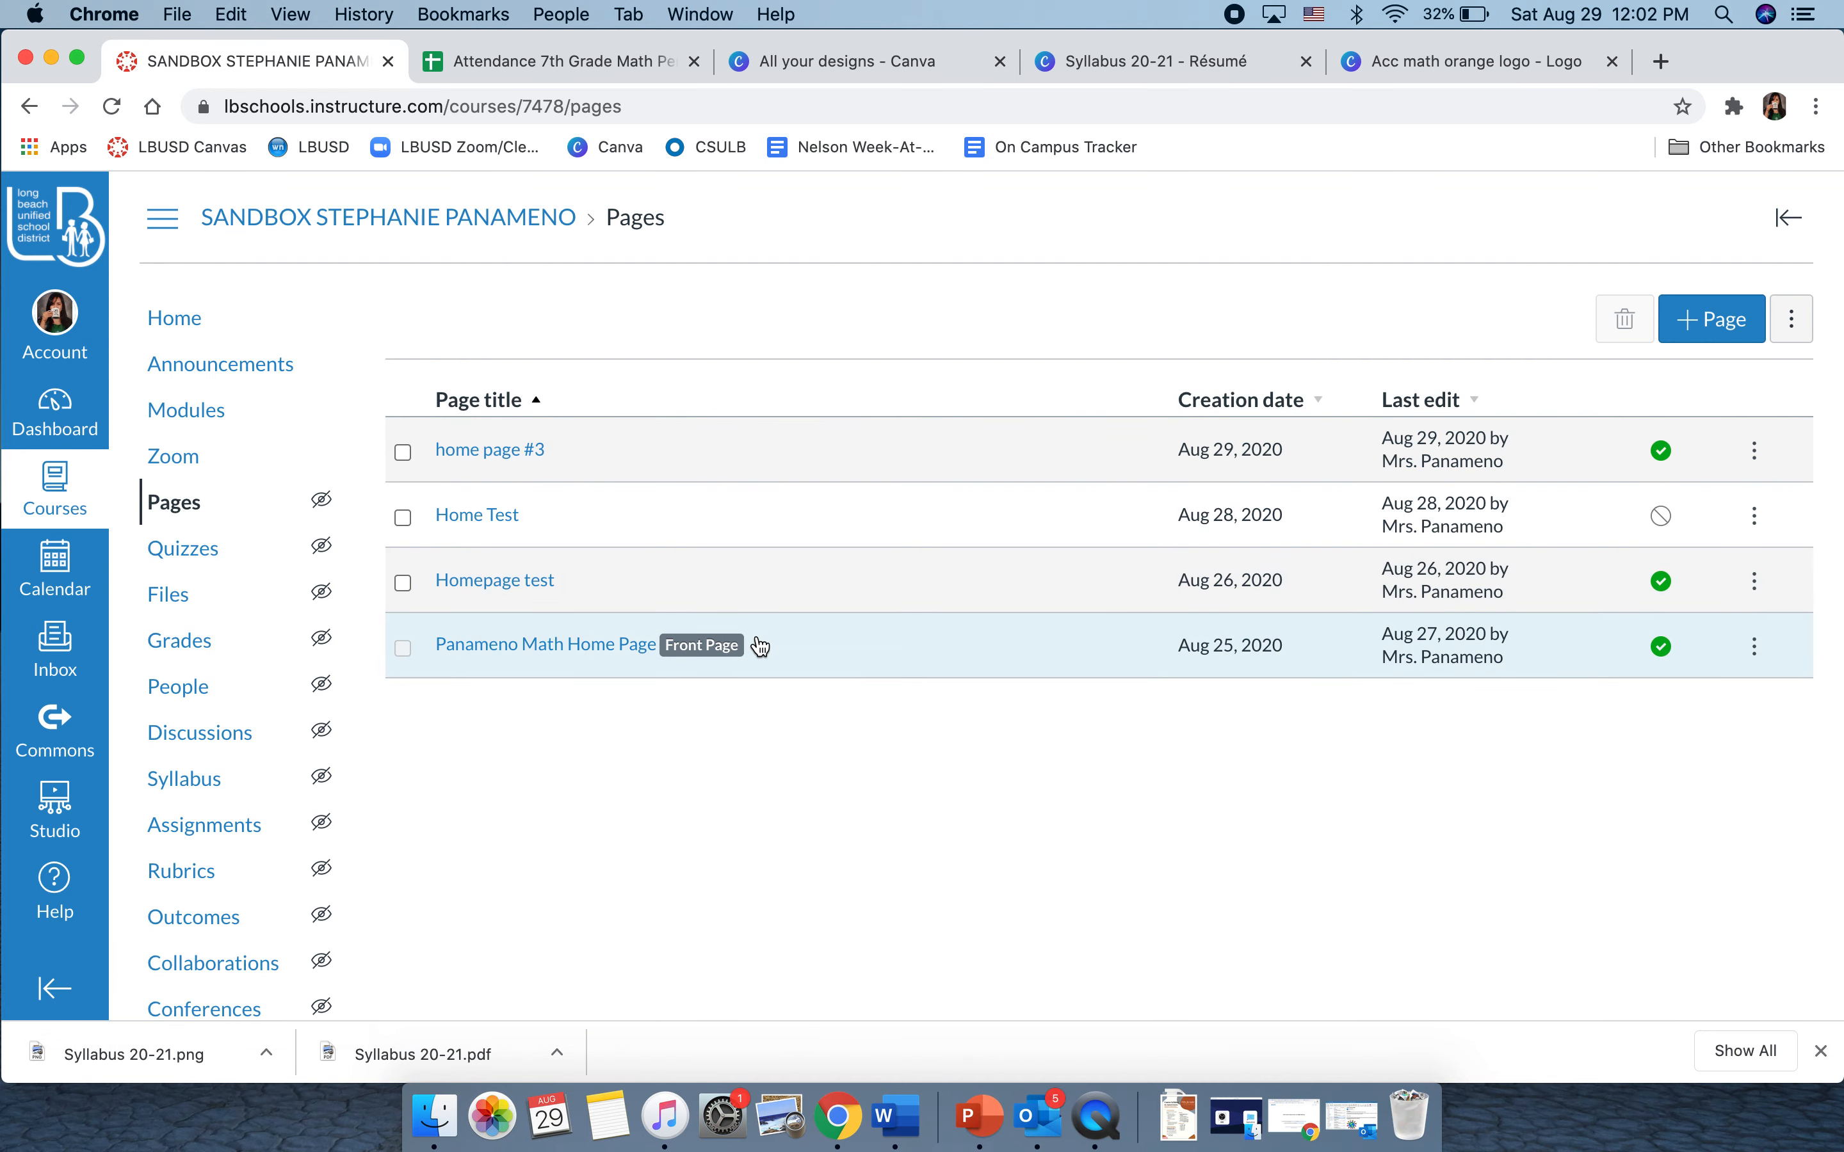
Step: Unpublish home page #3 in the pages list and publish it again
scroll(761, 646, down, 2)
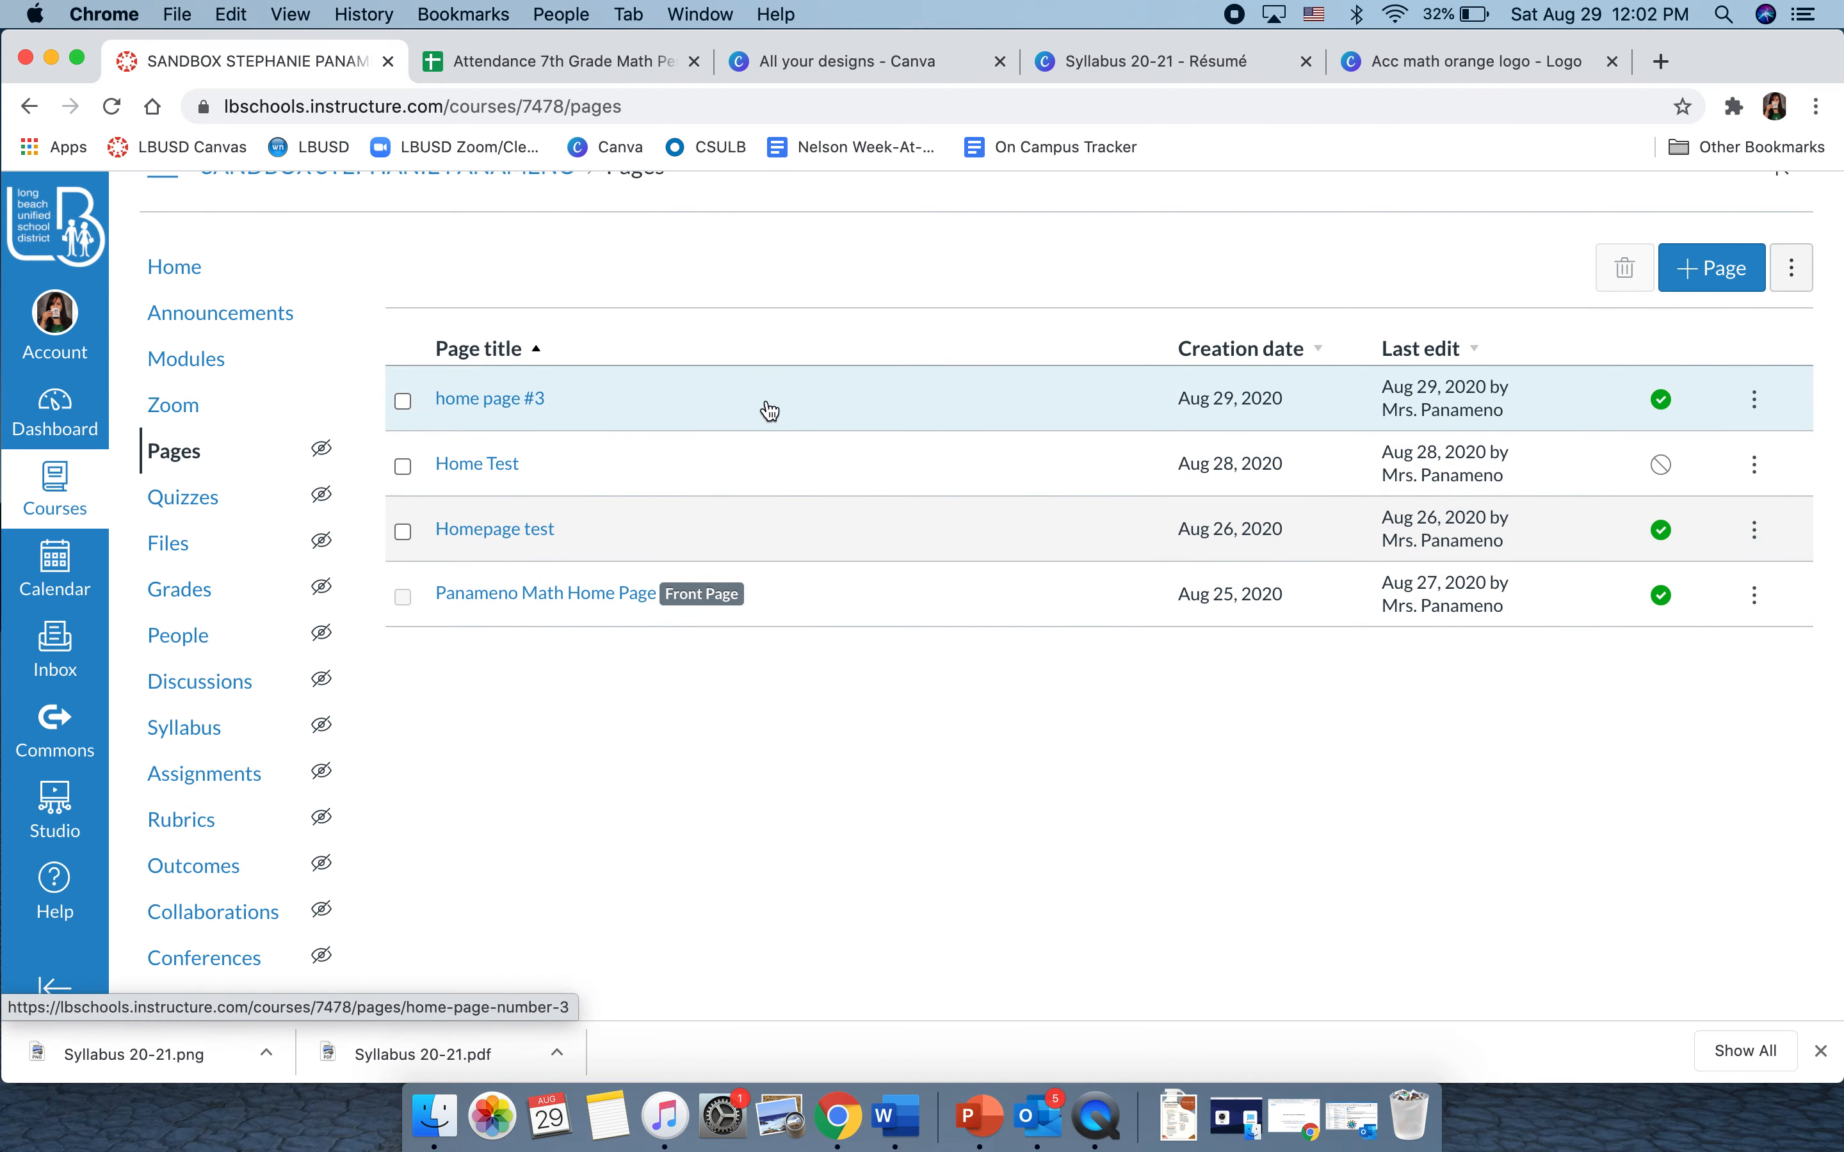
click(1664, 403)
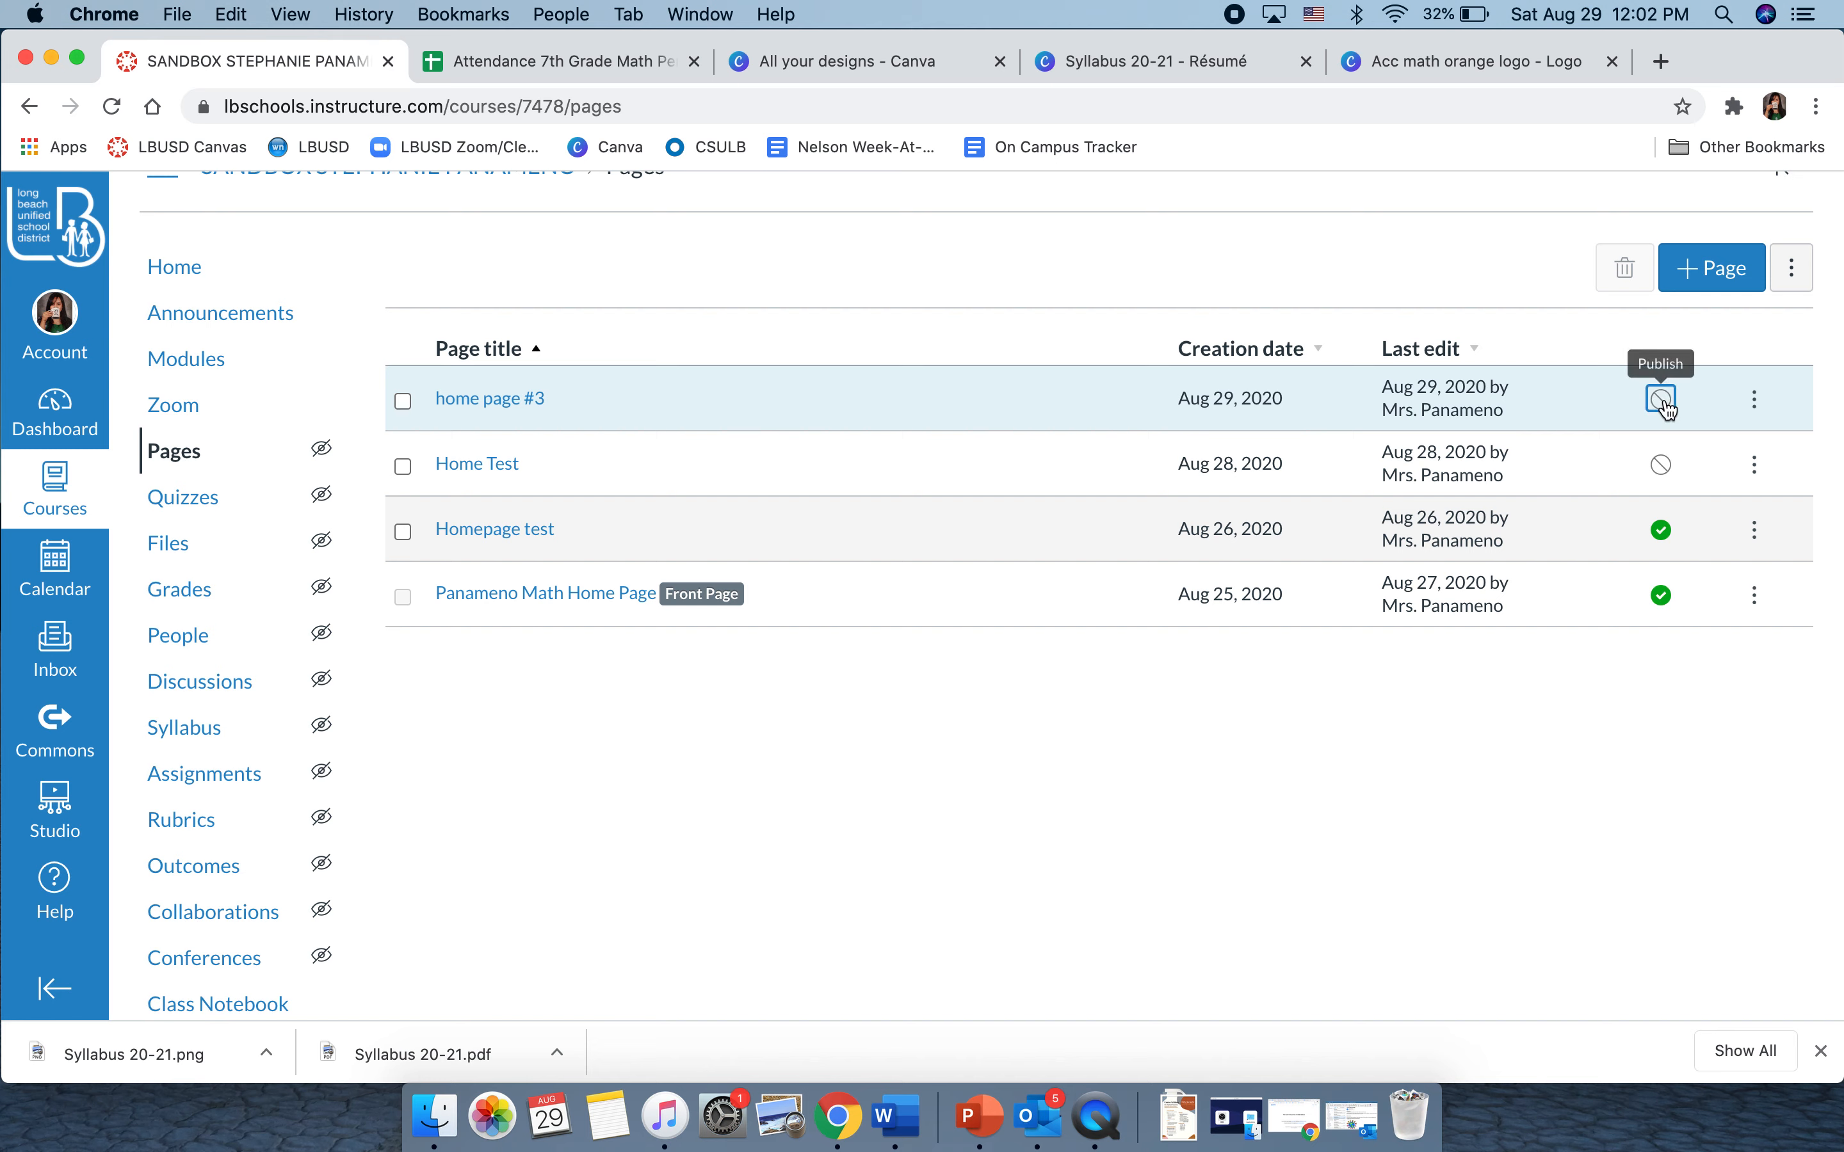
click(1664, 403)
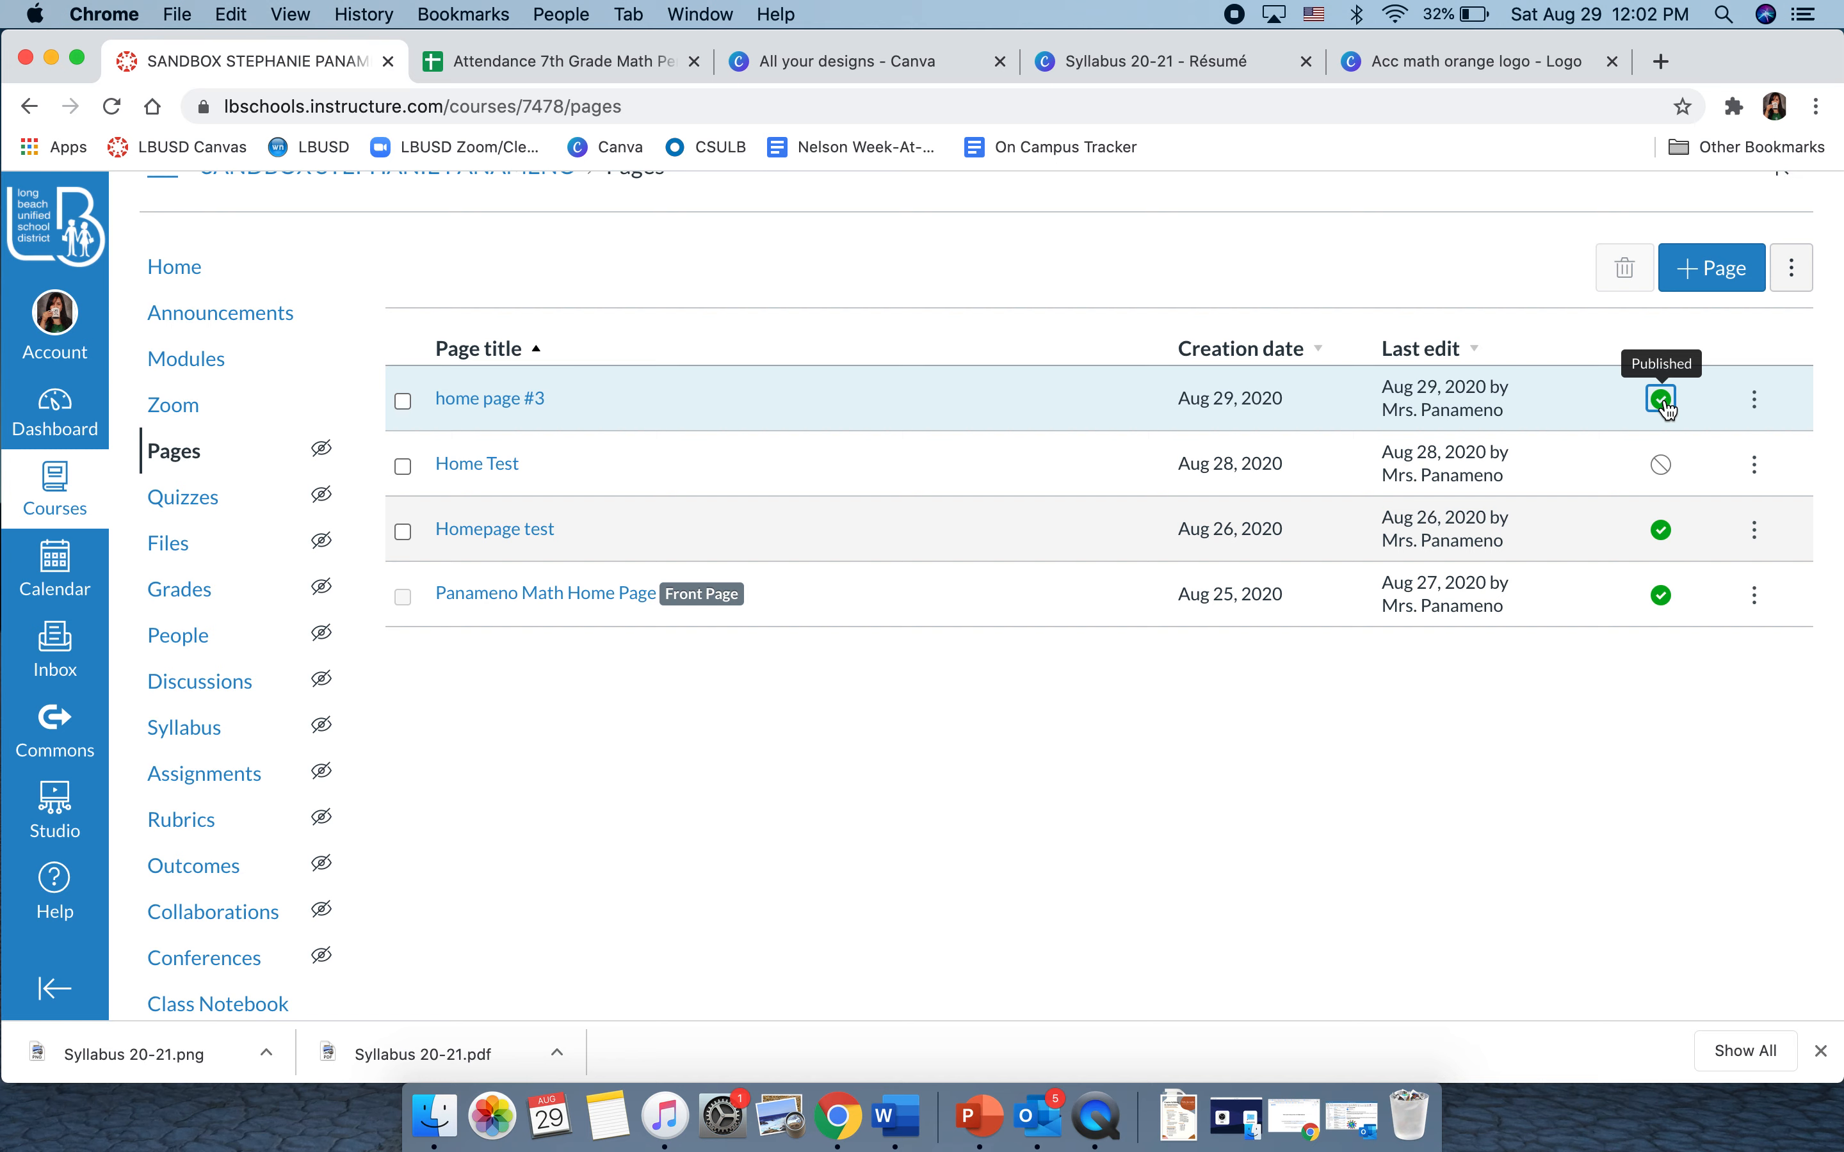
Step: Set home page #3 as the course's front page and check it on the course home
click(1756, 400)
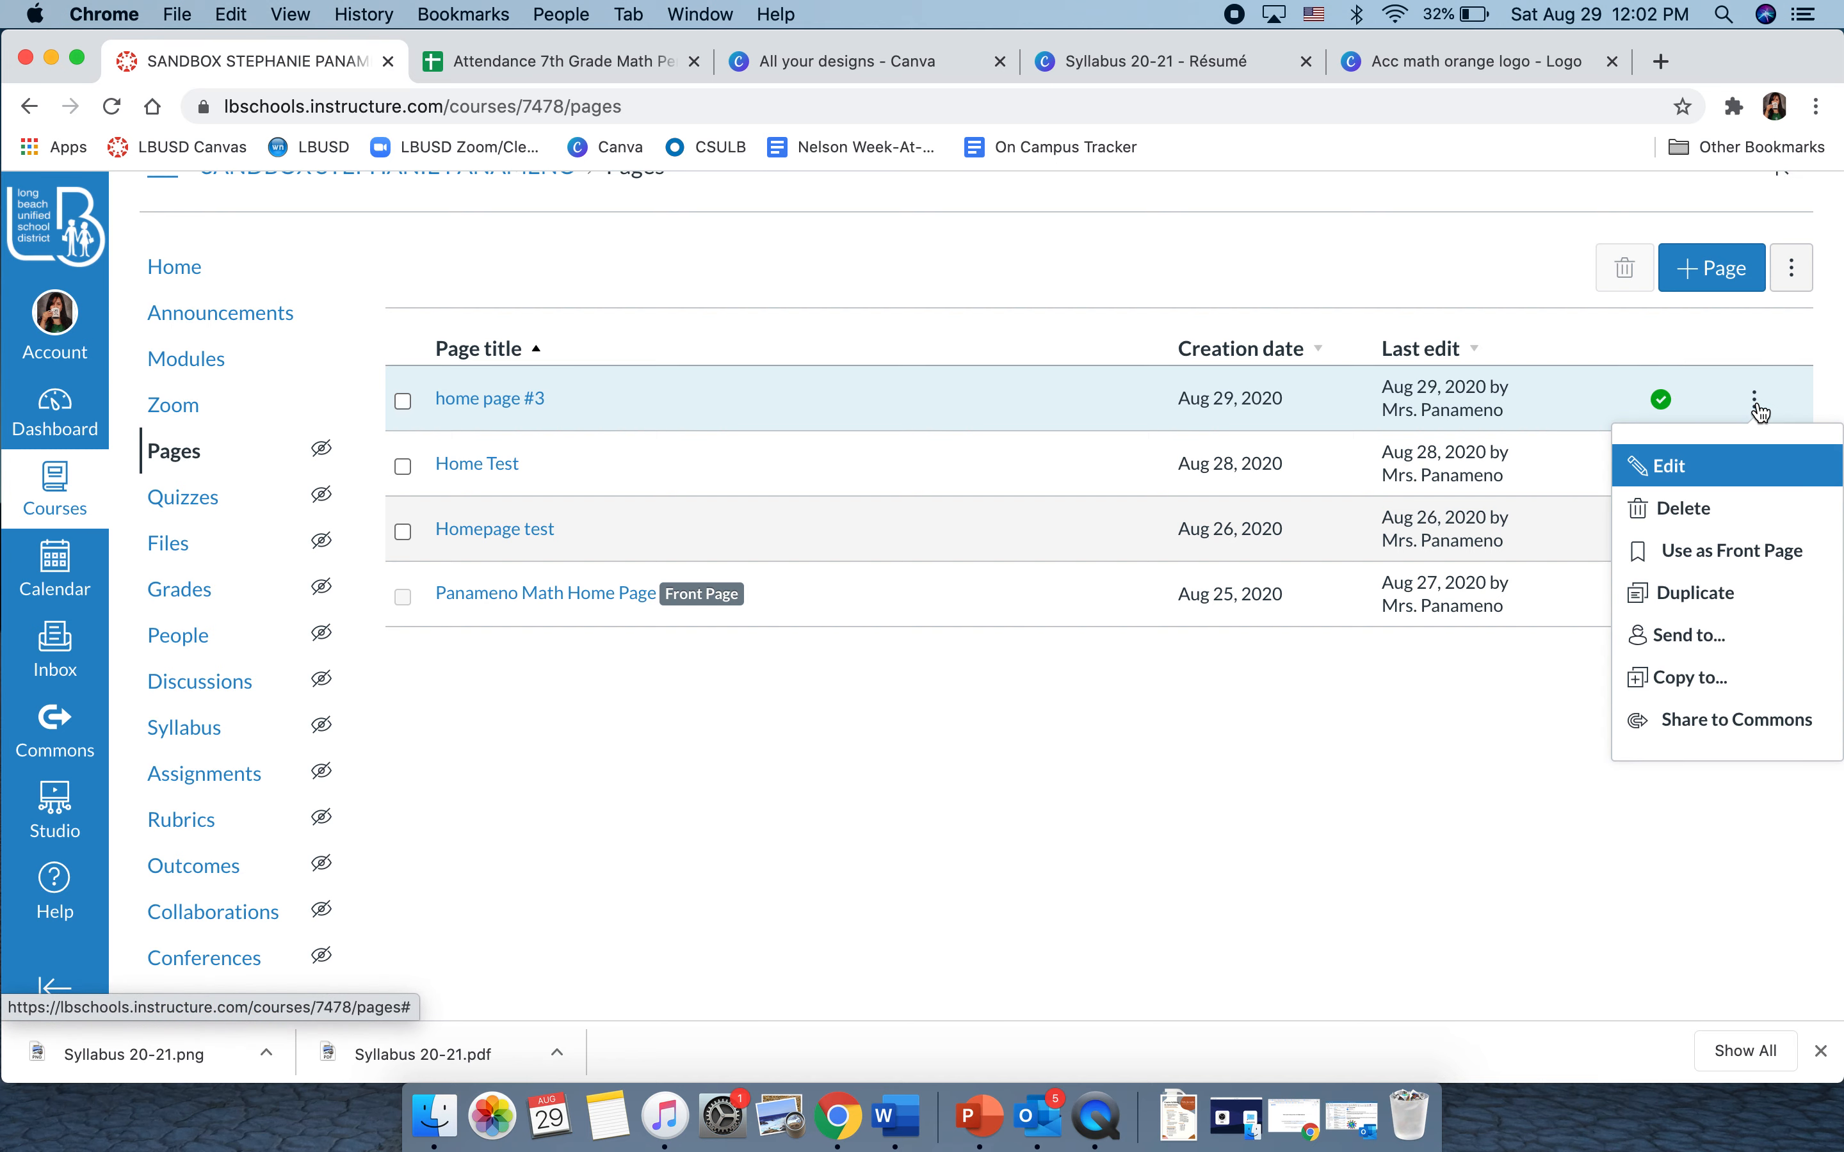
click(1758, 565)
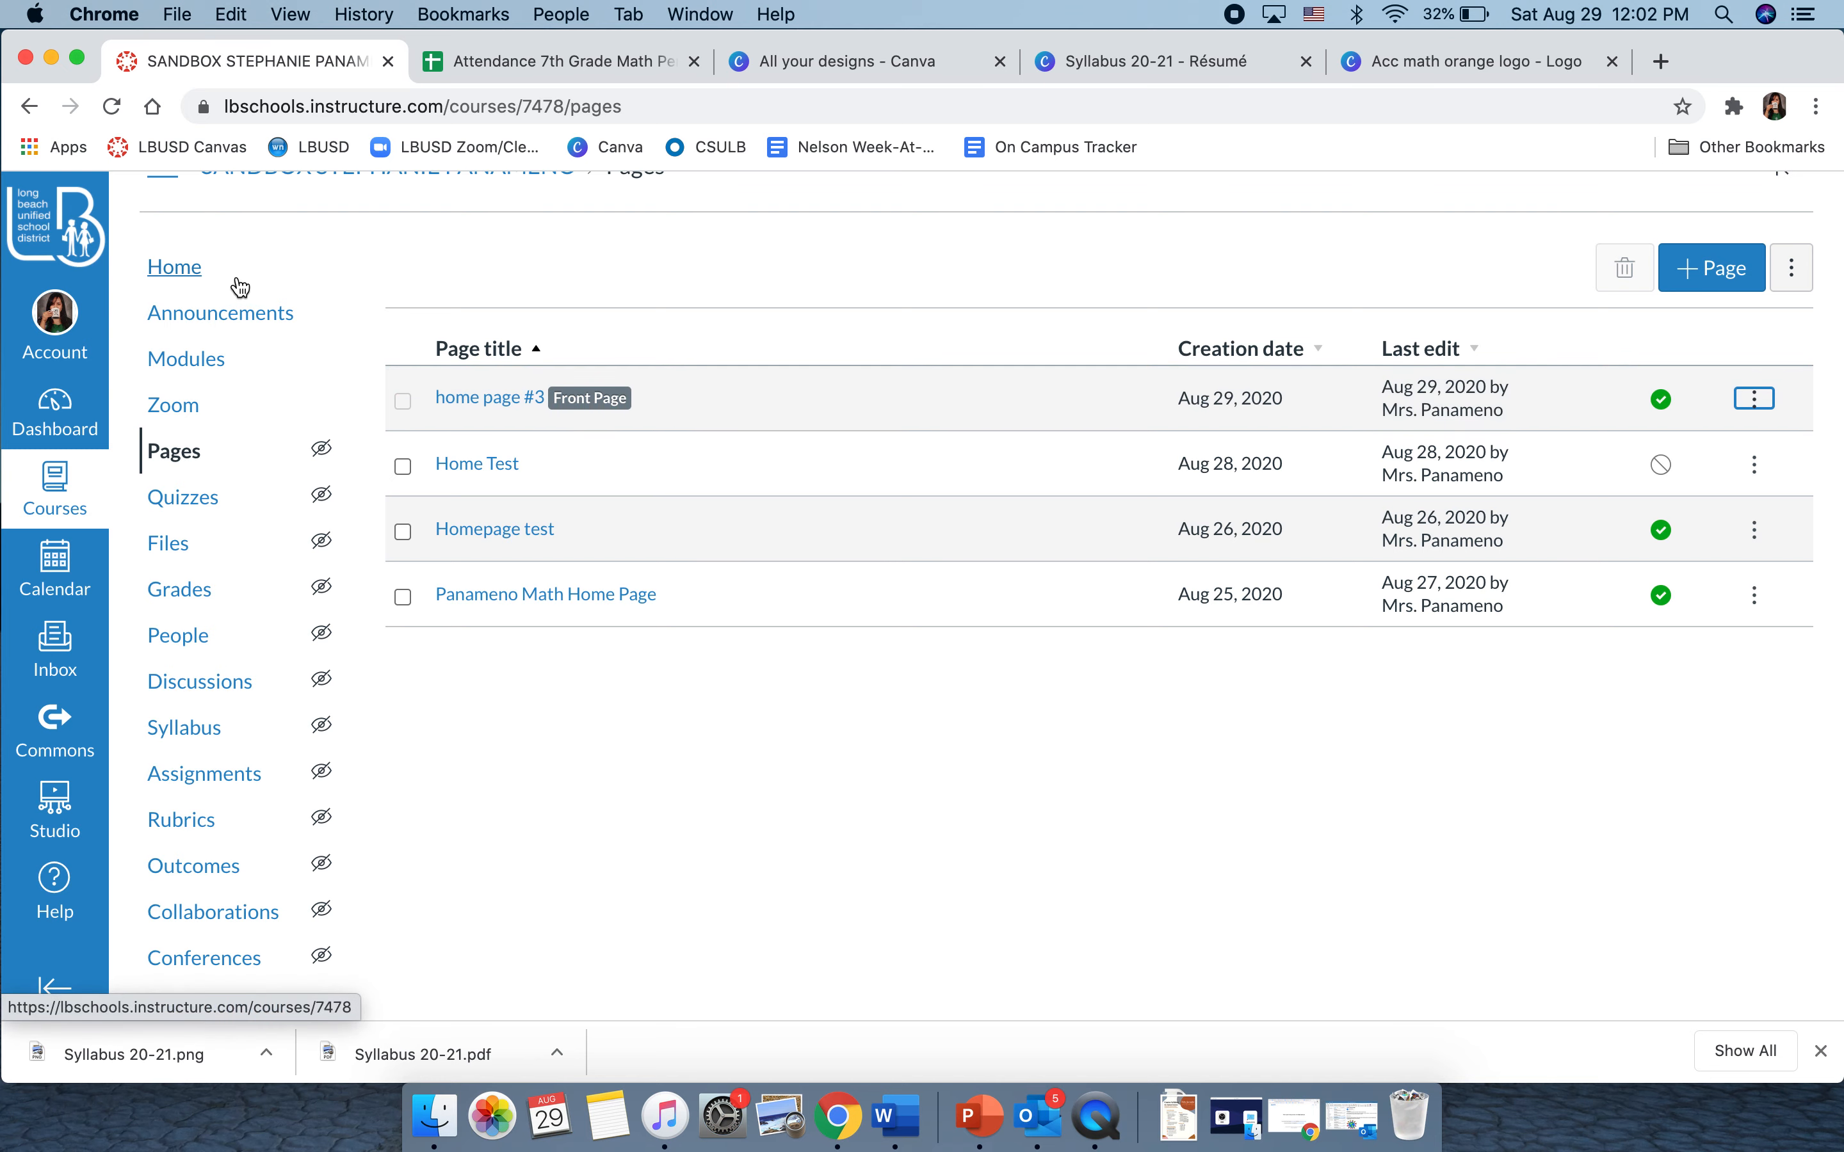
click(185, 271)
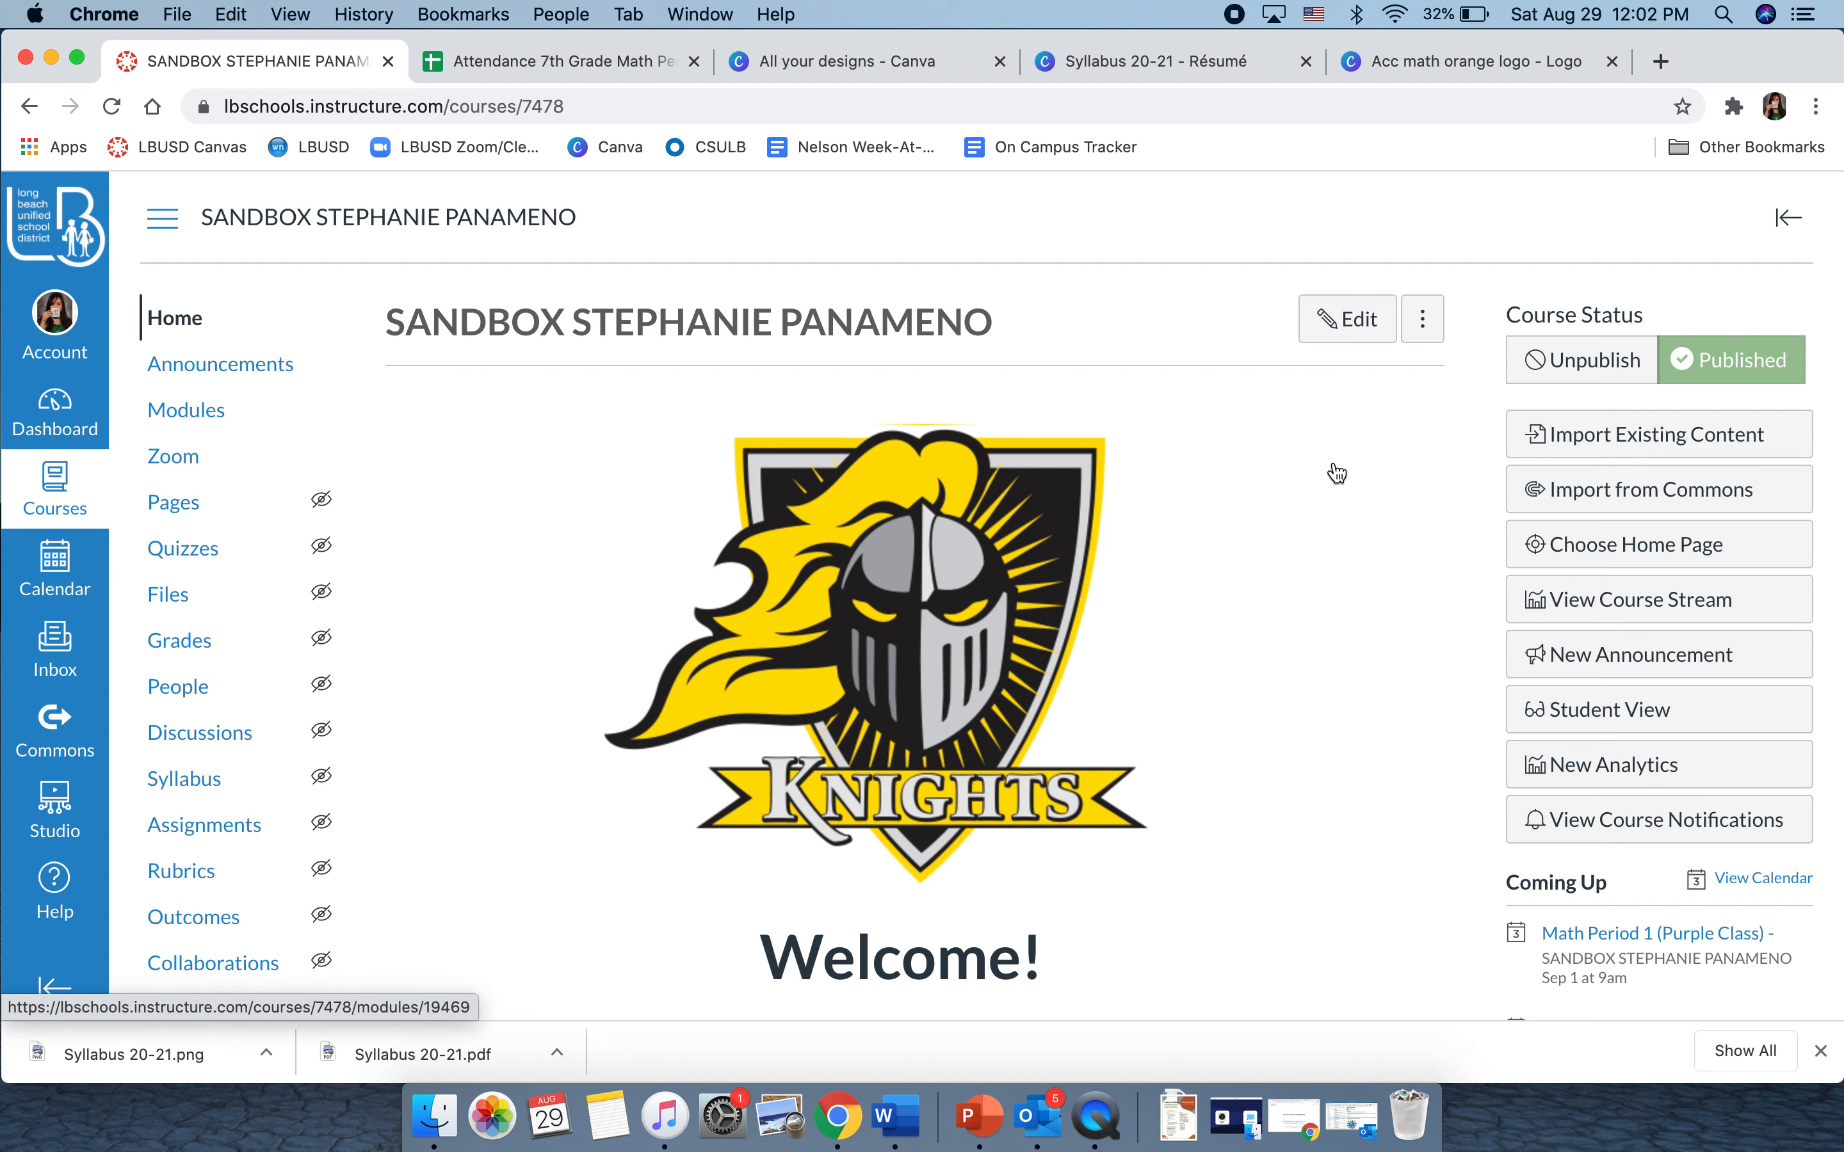
scroll(1494, 492, down, 3)
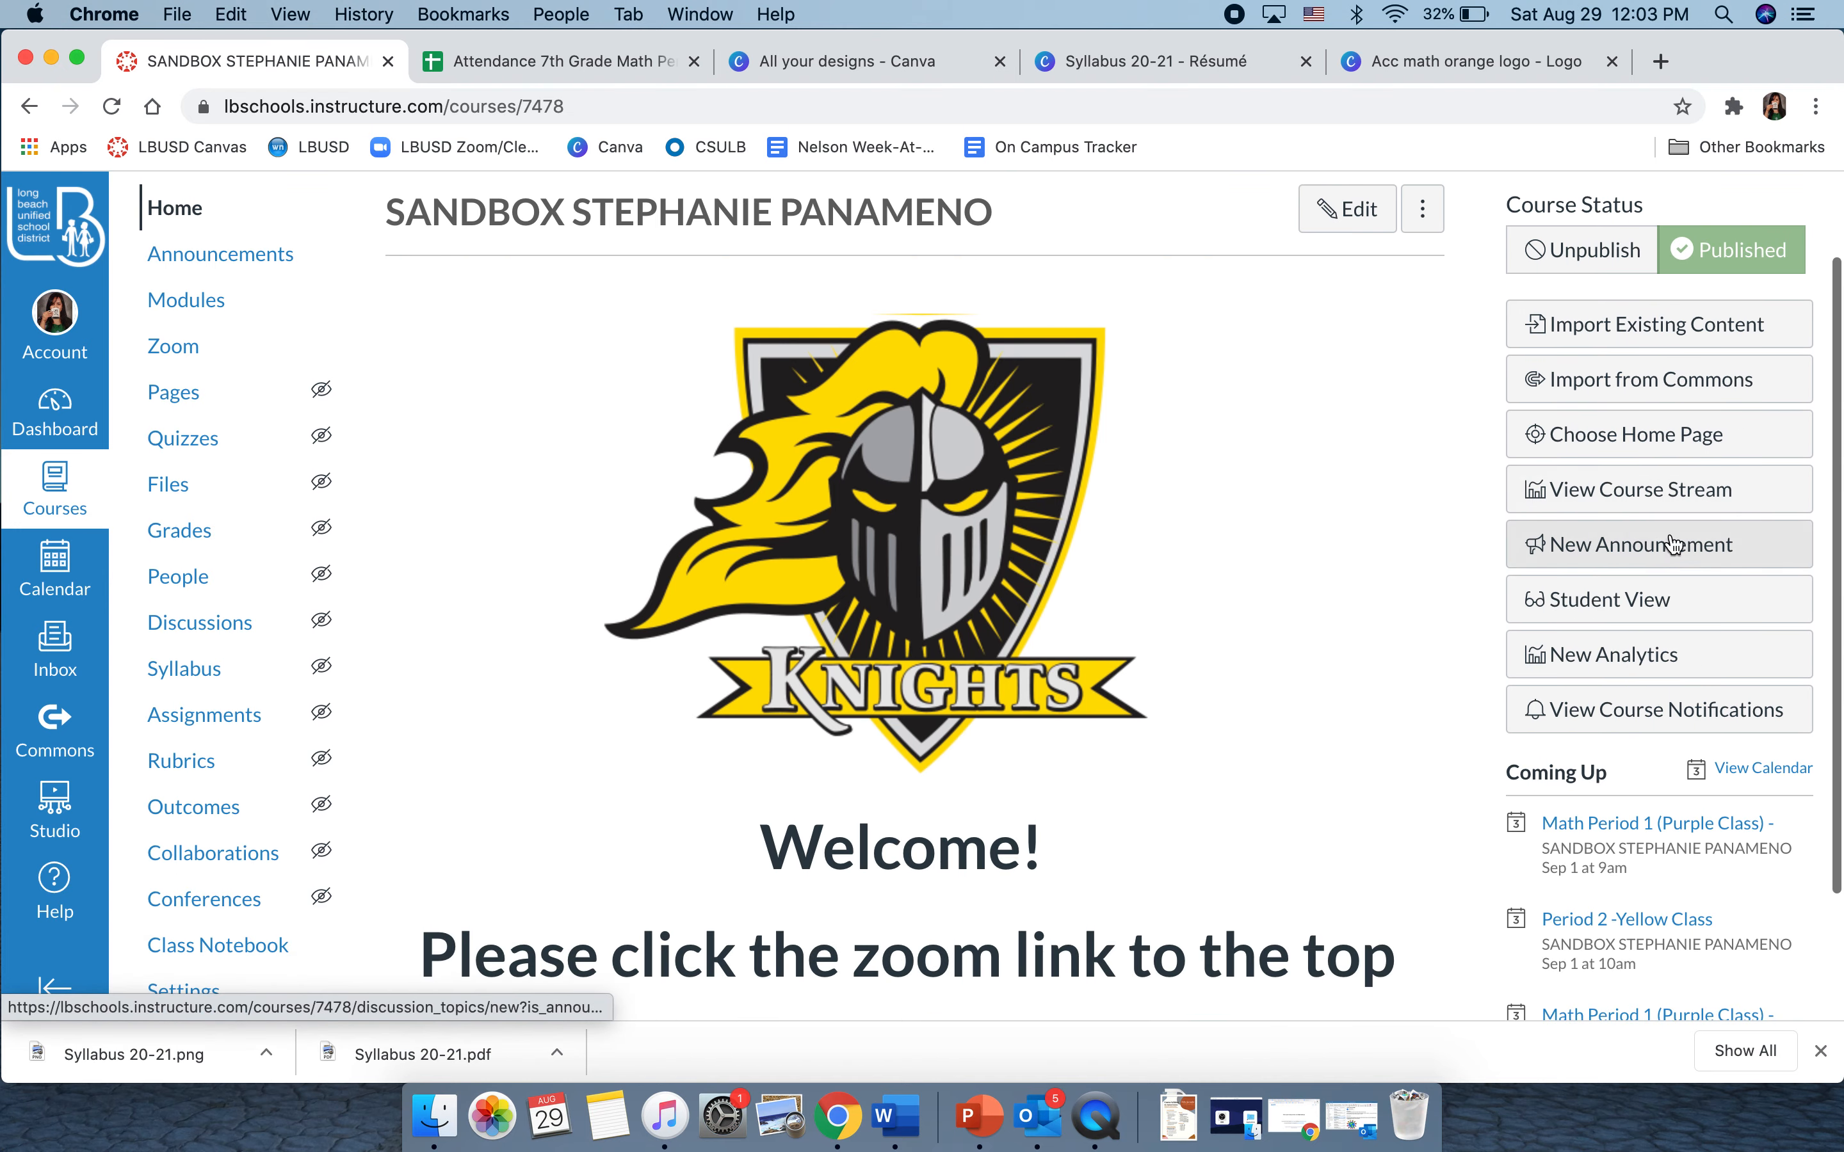
scroll(1703, 431, down, 1)
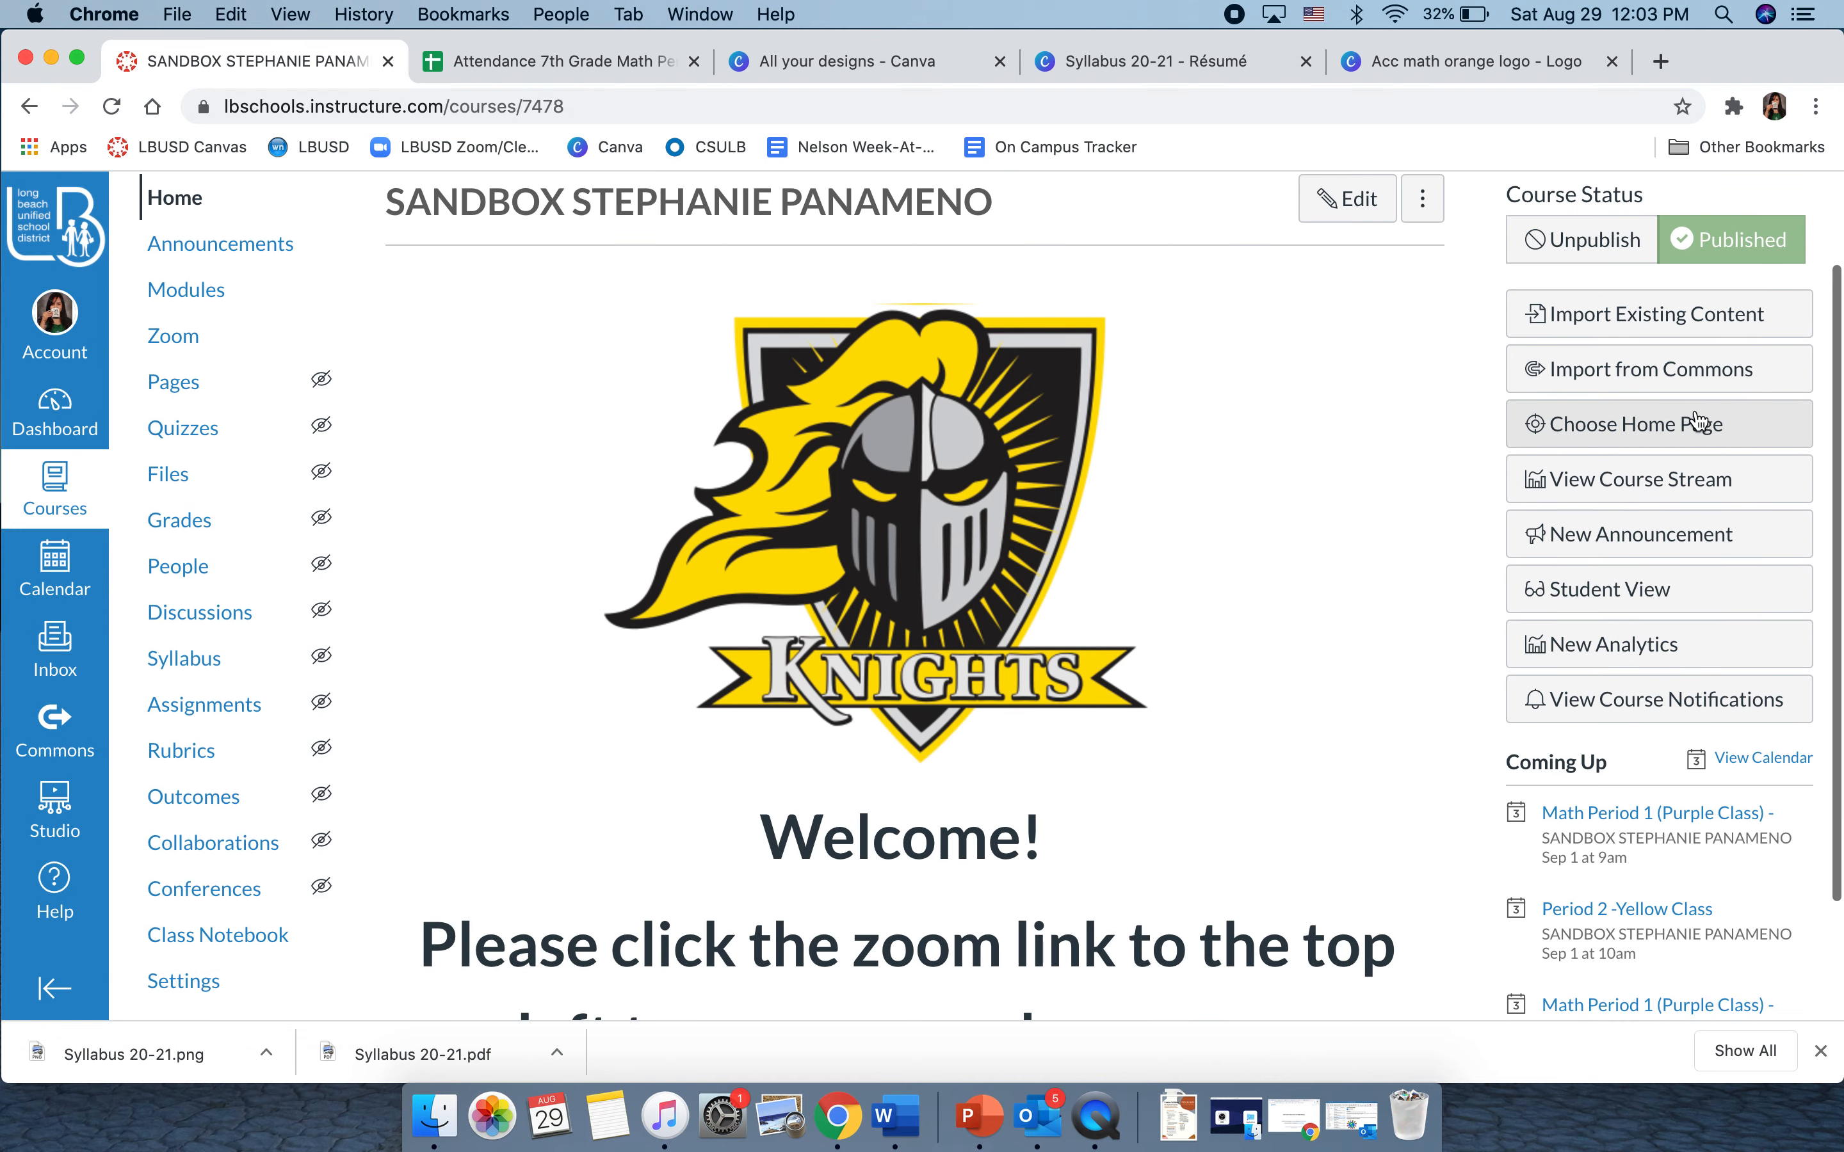
Step: Choose Pages Front Page as the course home page display and save the choice
click(1701, 432)
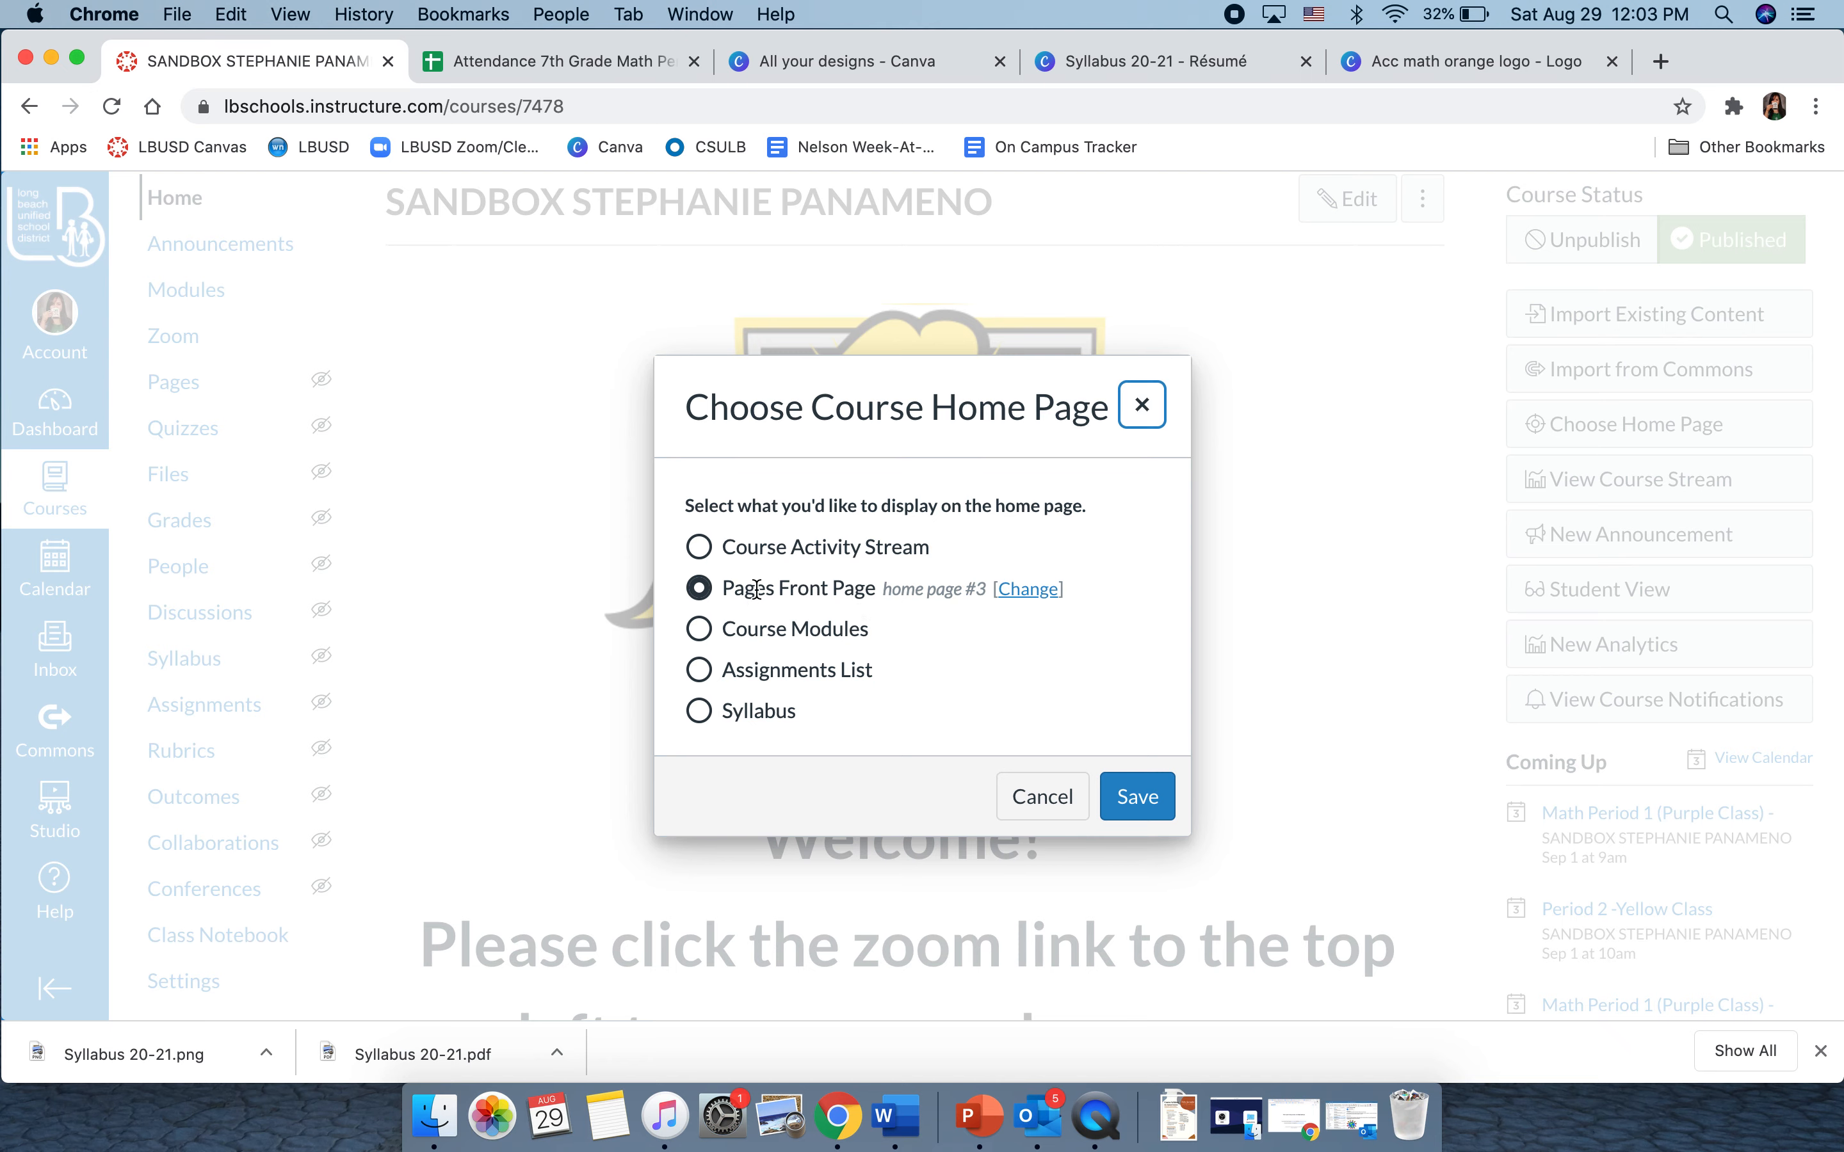
click(1139, 801)
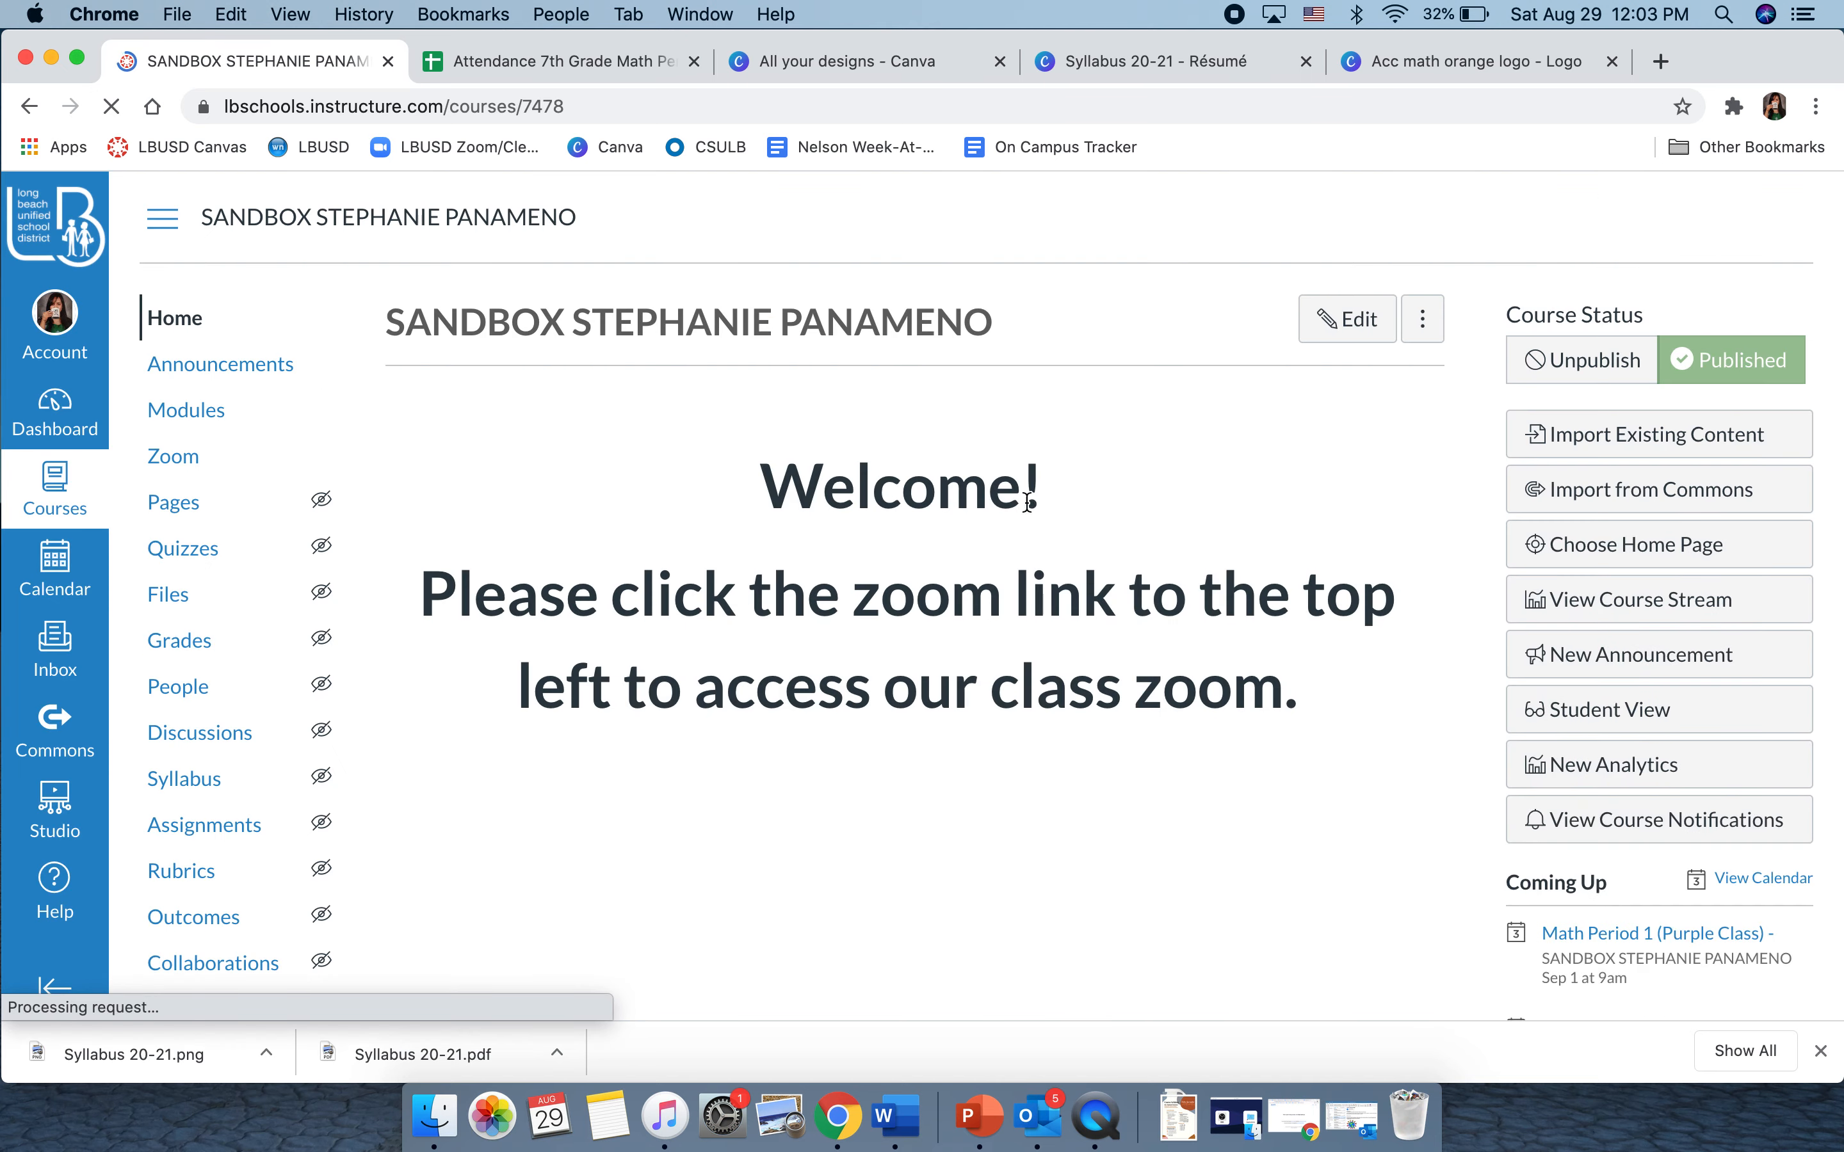
scroll(1585, 540, down, 1)
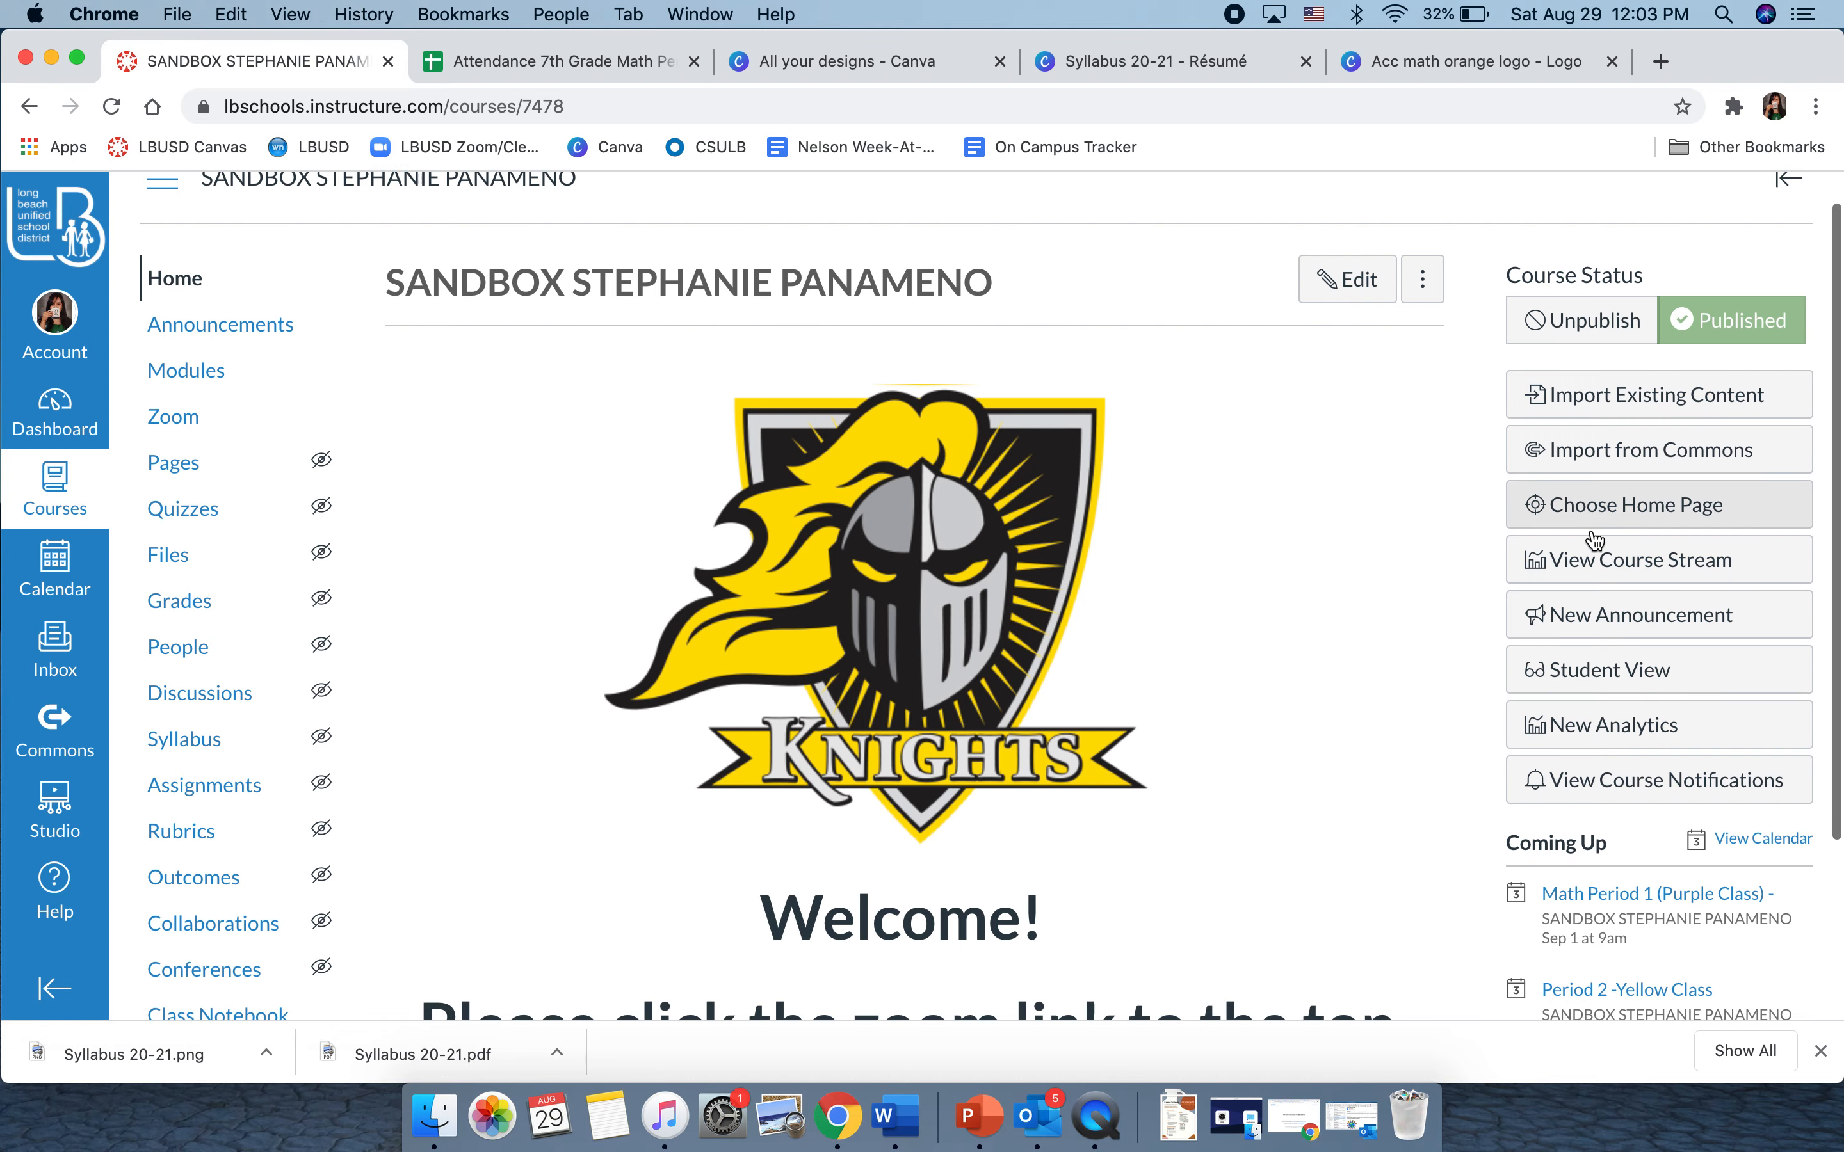
Step: Open the front page selection from the course home page settings and make the teacher's math home page the front page
click(1612, 509)
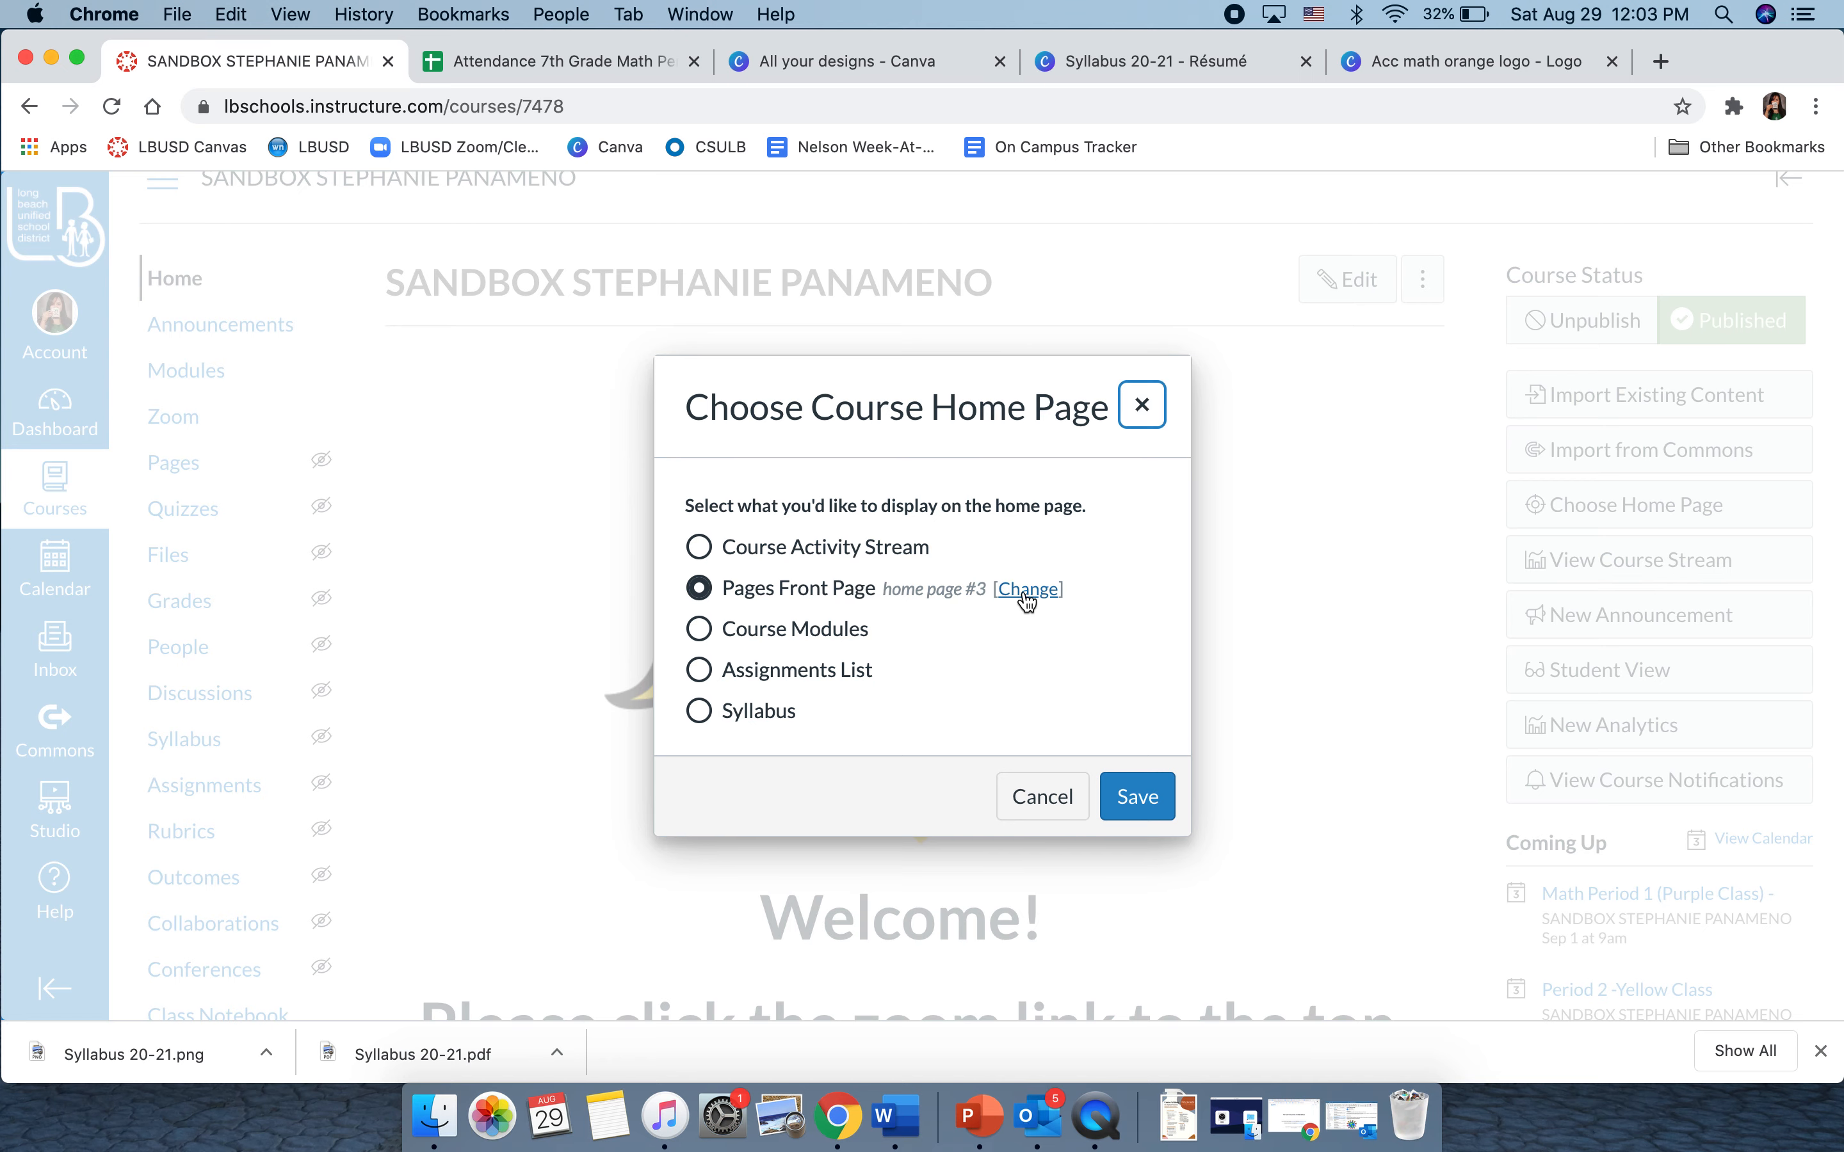
click(1049, 600)
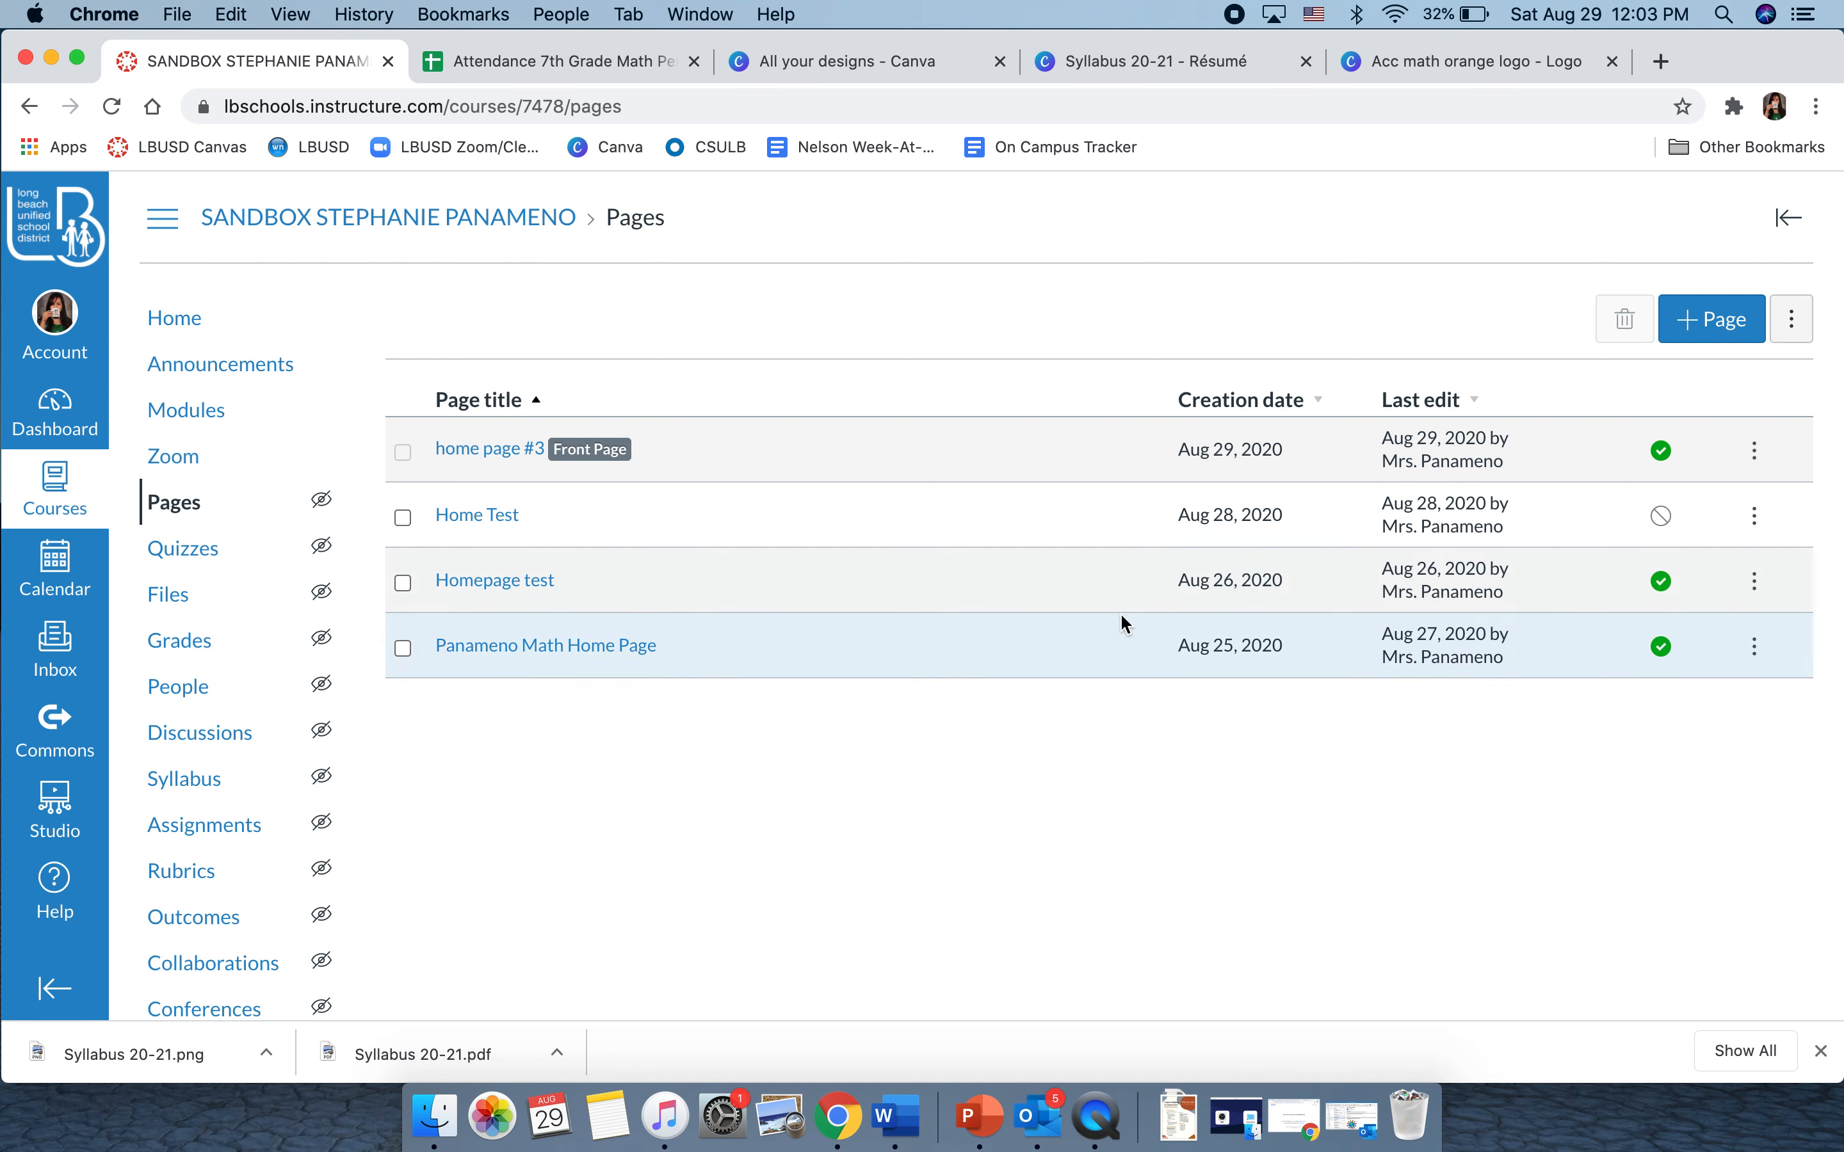
click(404, 648)
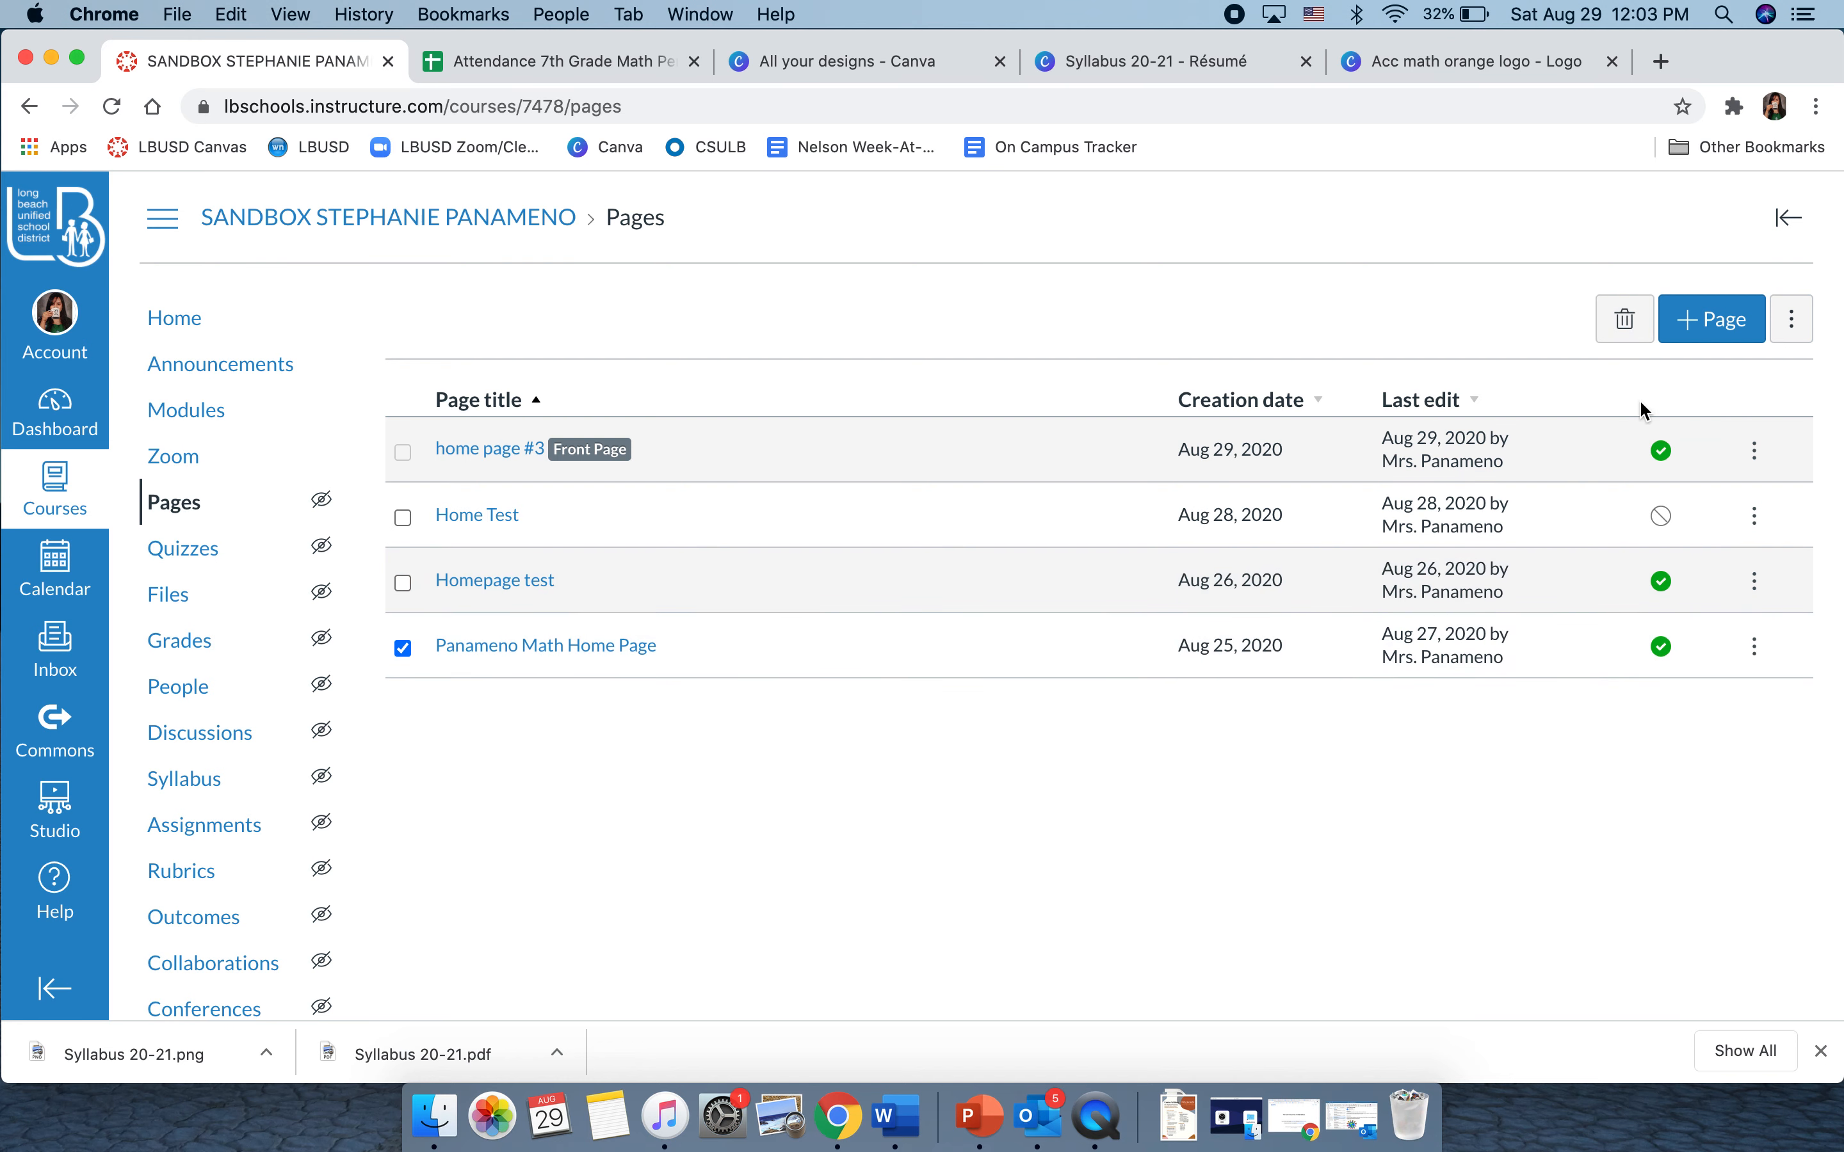
scroll(1719, 626, down, 3)
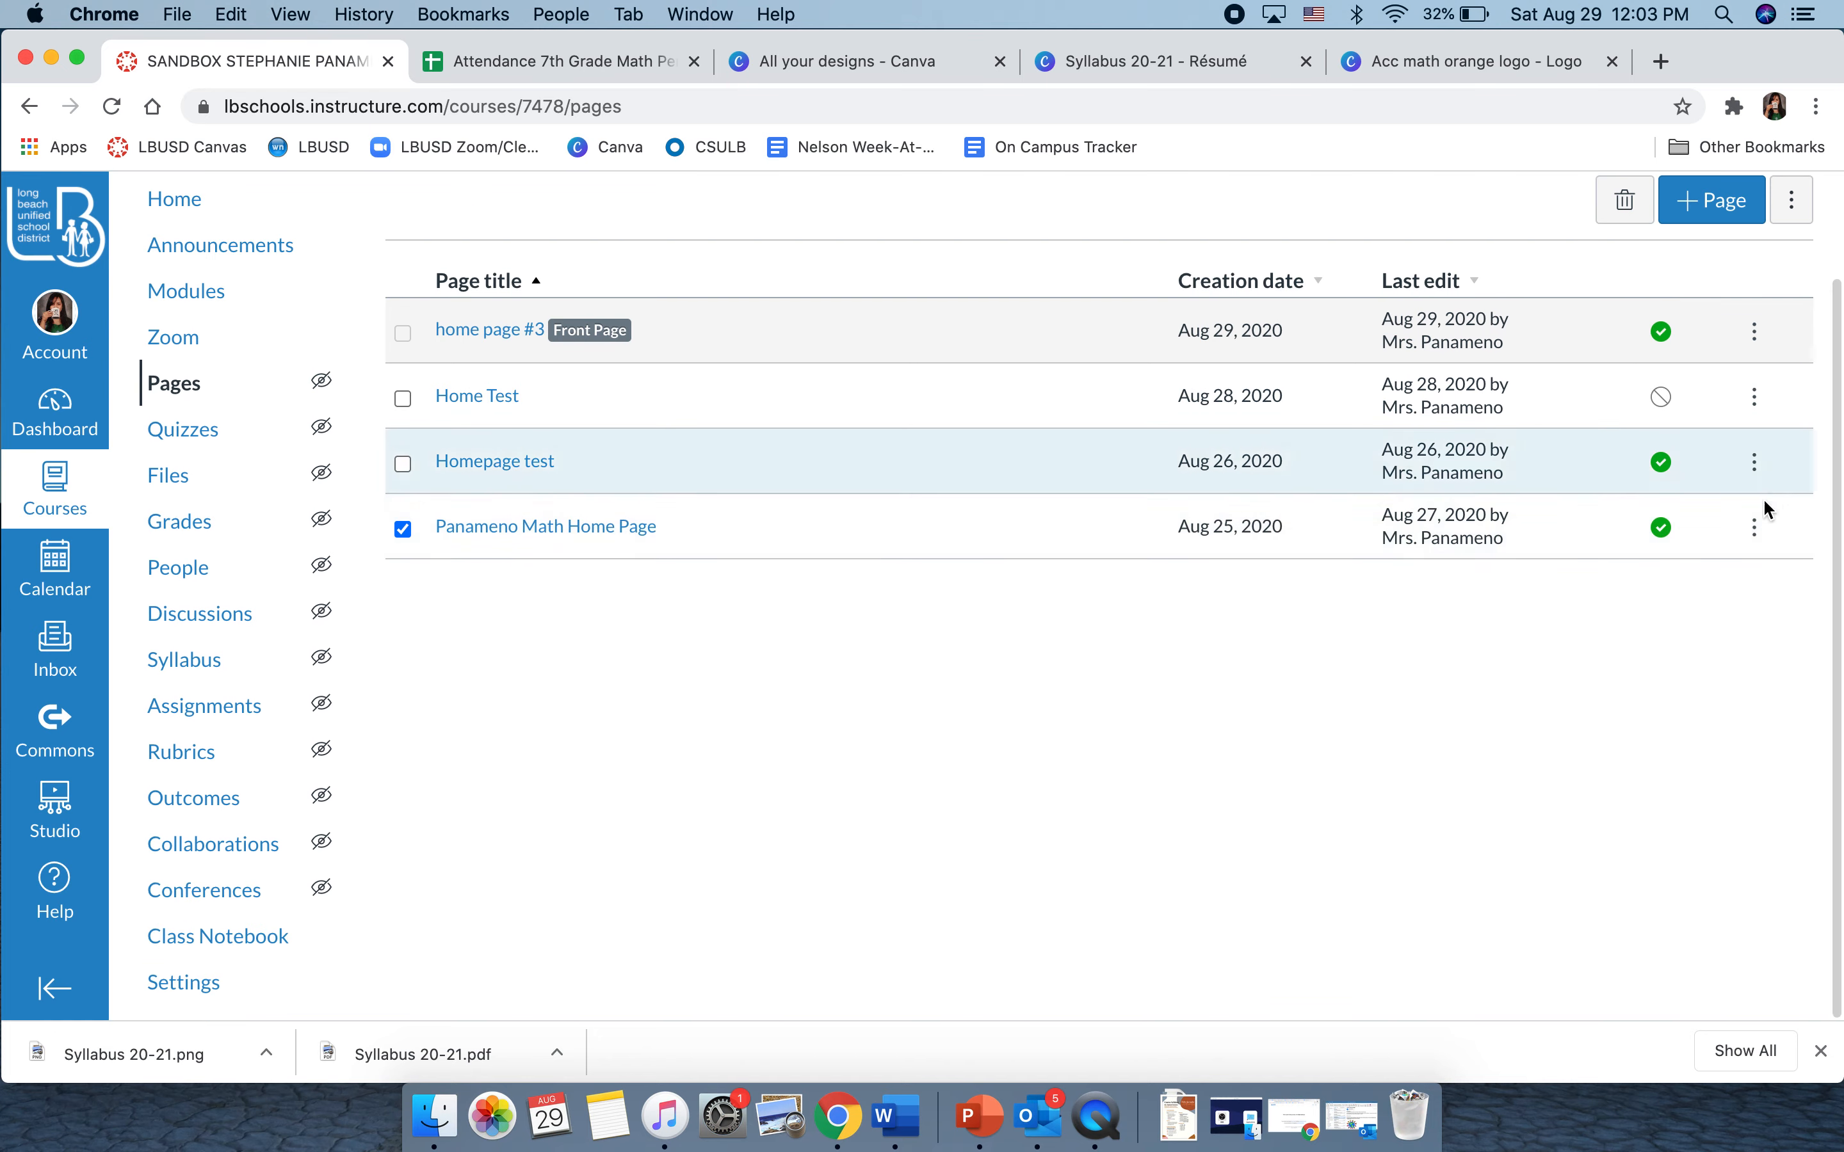
click(1754, 528)
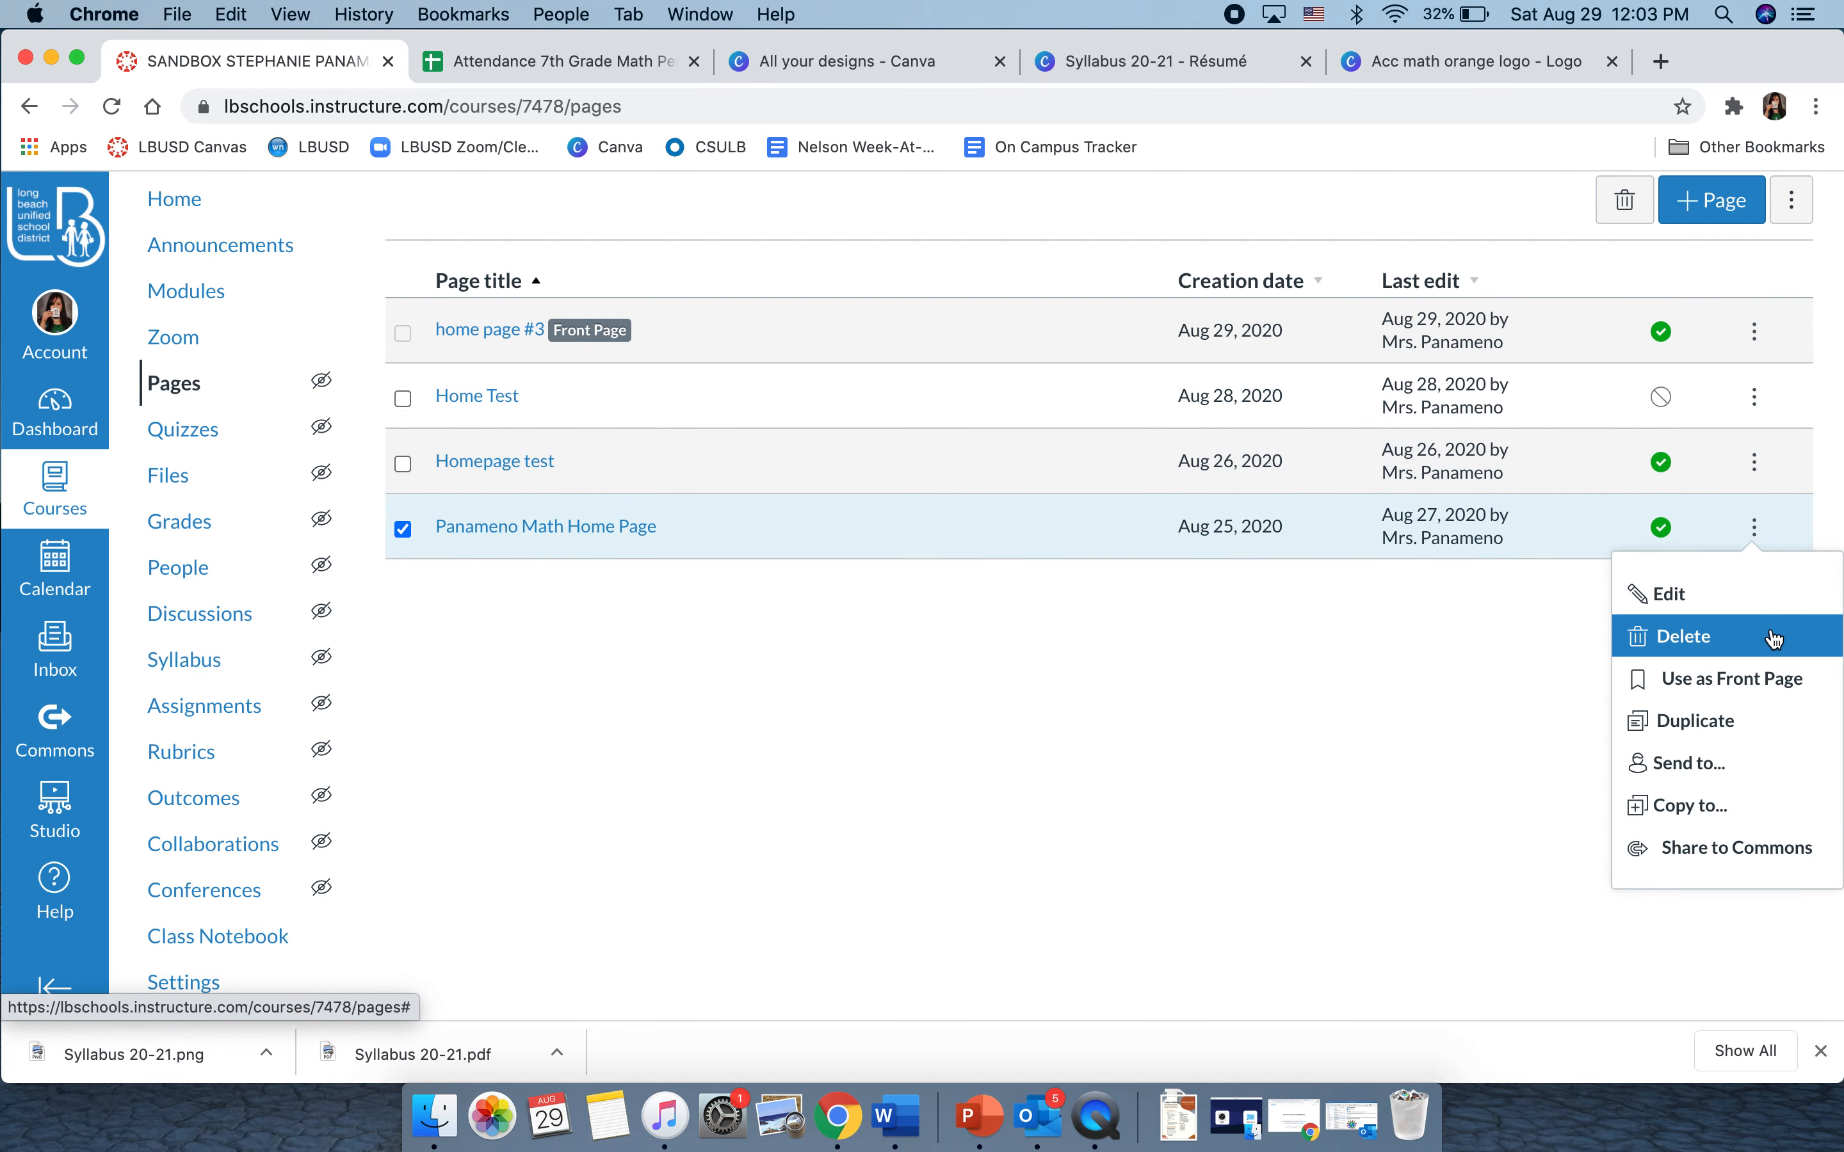
click(1783, 682)
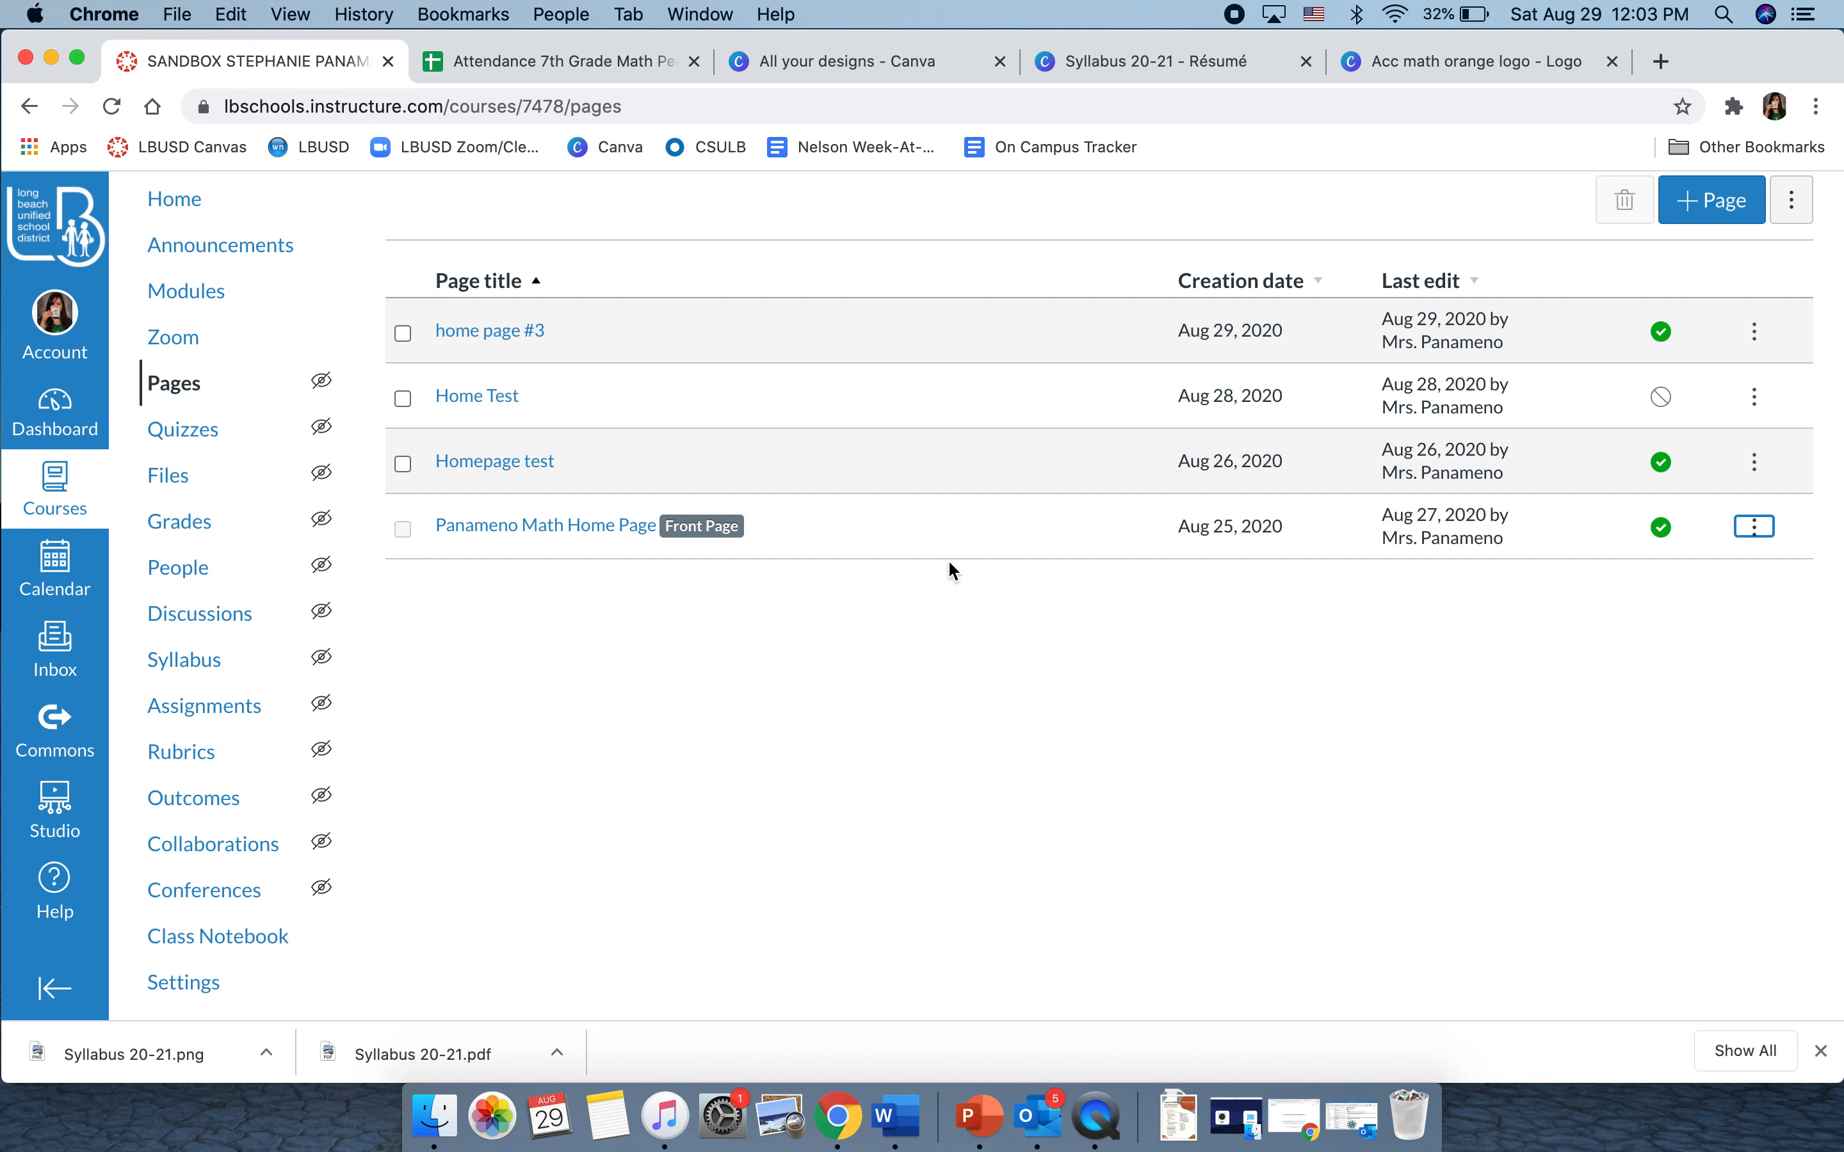
Step: Open the course home and review the front page's banner and the content below it
click(191, 204)
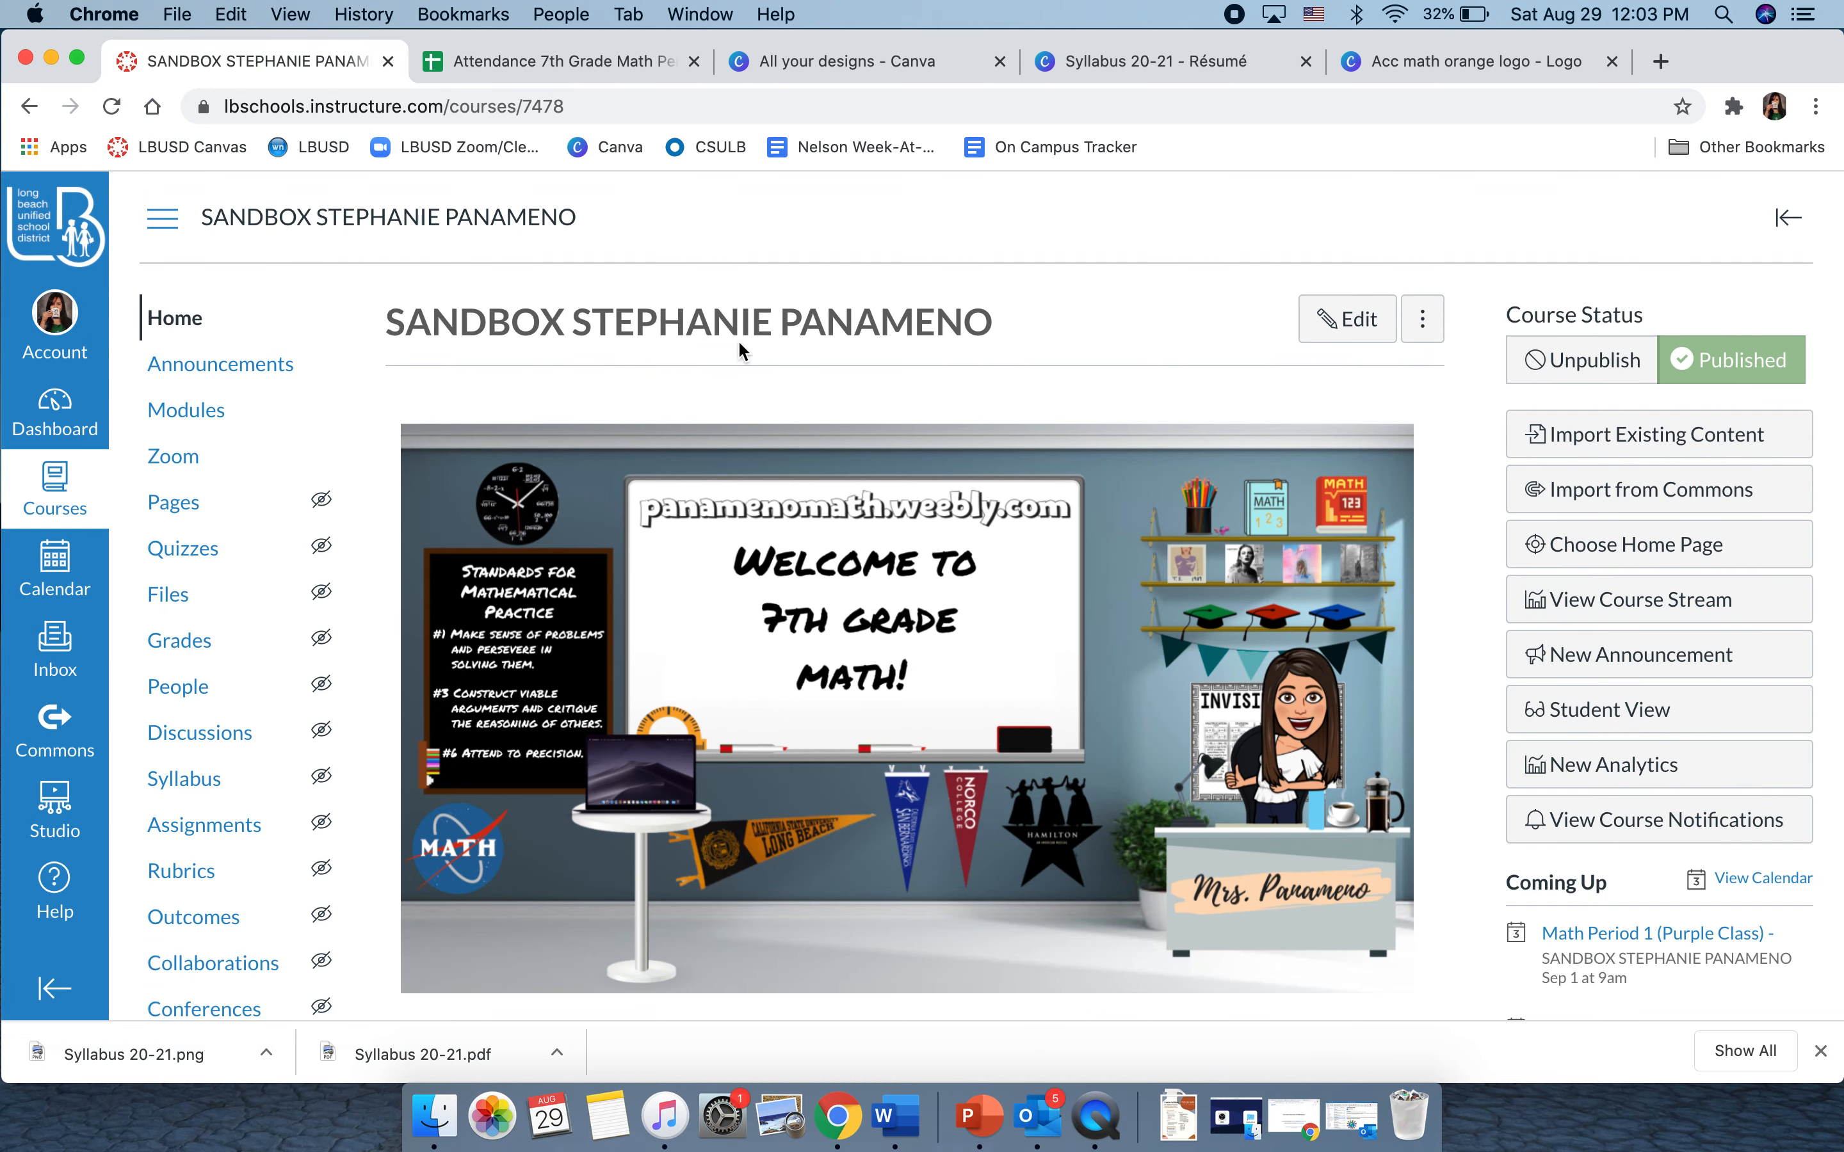
scroll(1194, 725, down, 7)
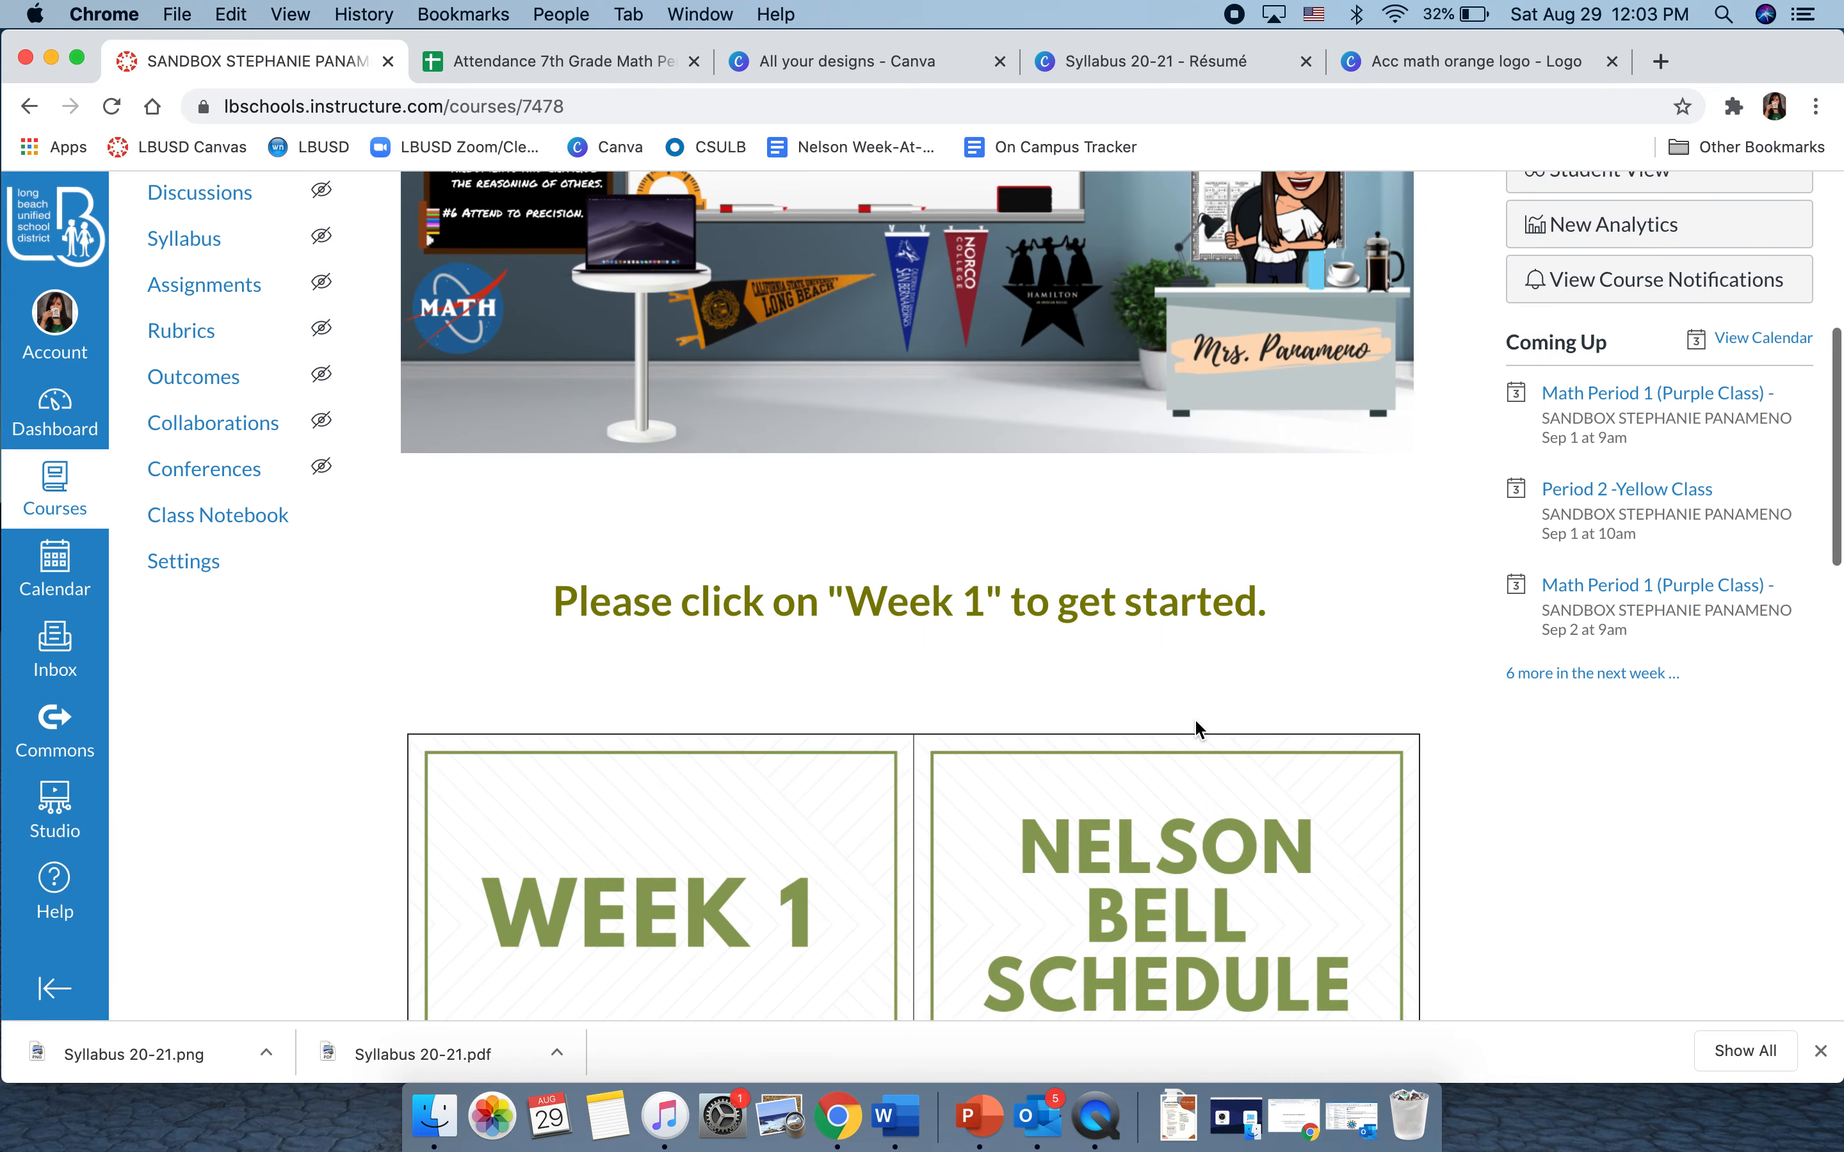
scroll(1194, 727, up, 6)
scroll(1194, 728, up, 1)
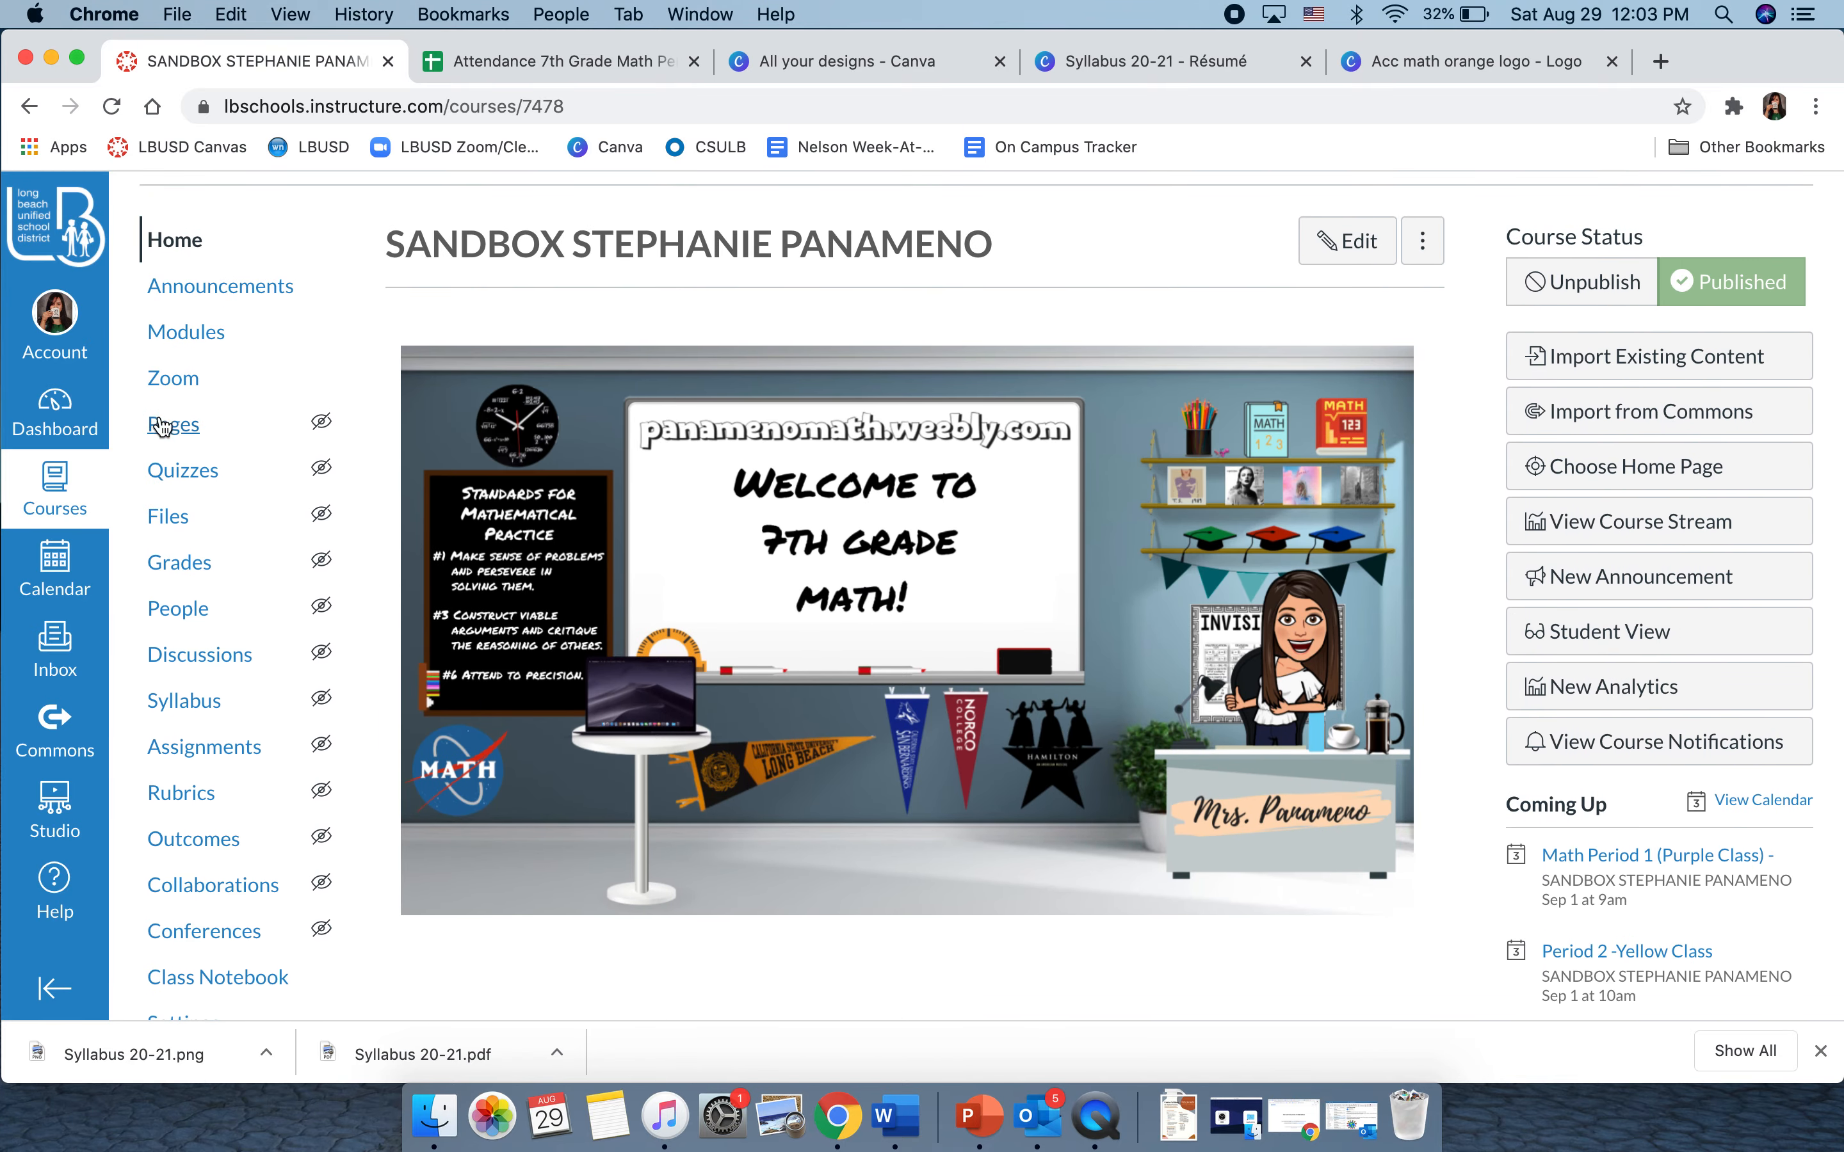
Step: Return to the list of all course pages
click(177, 436)
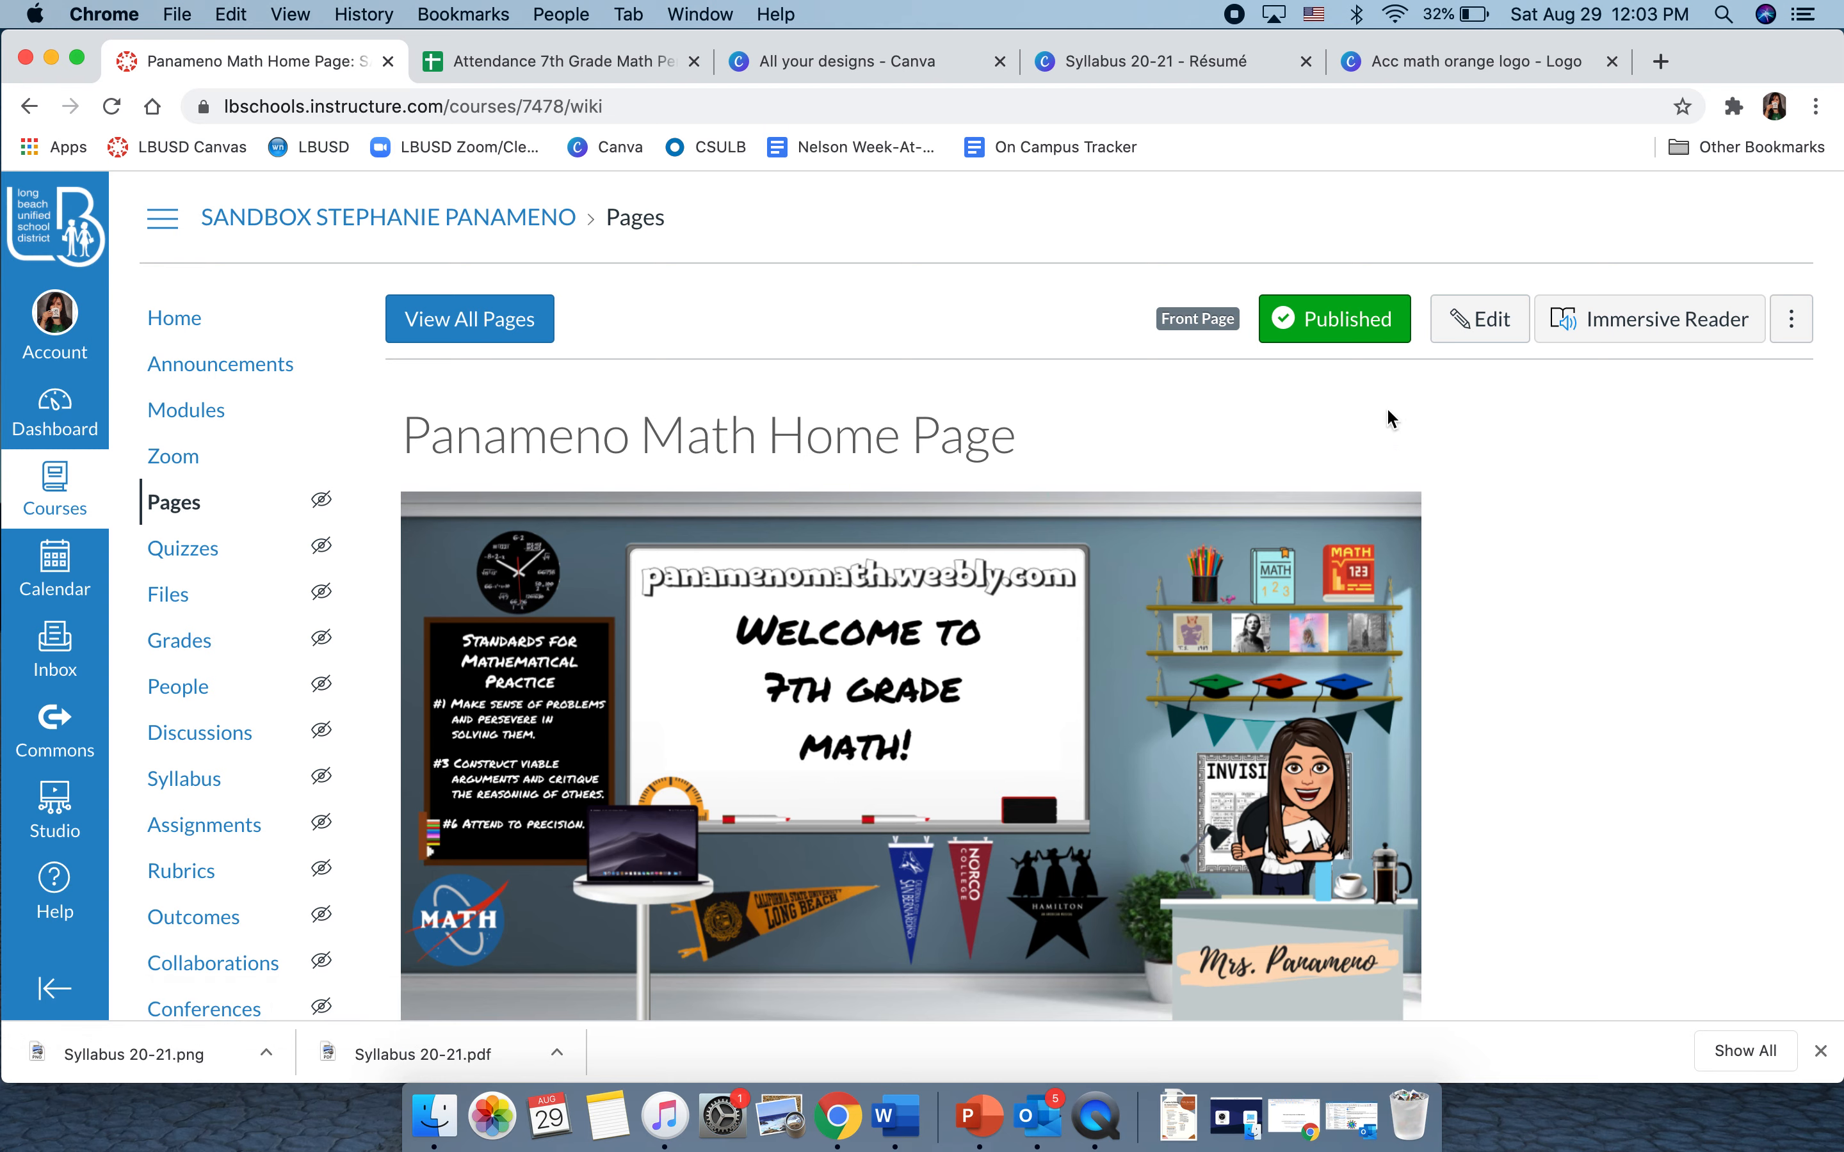
click(480, 324)
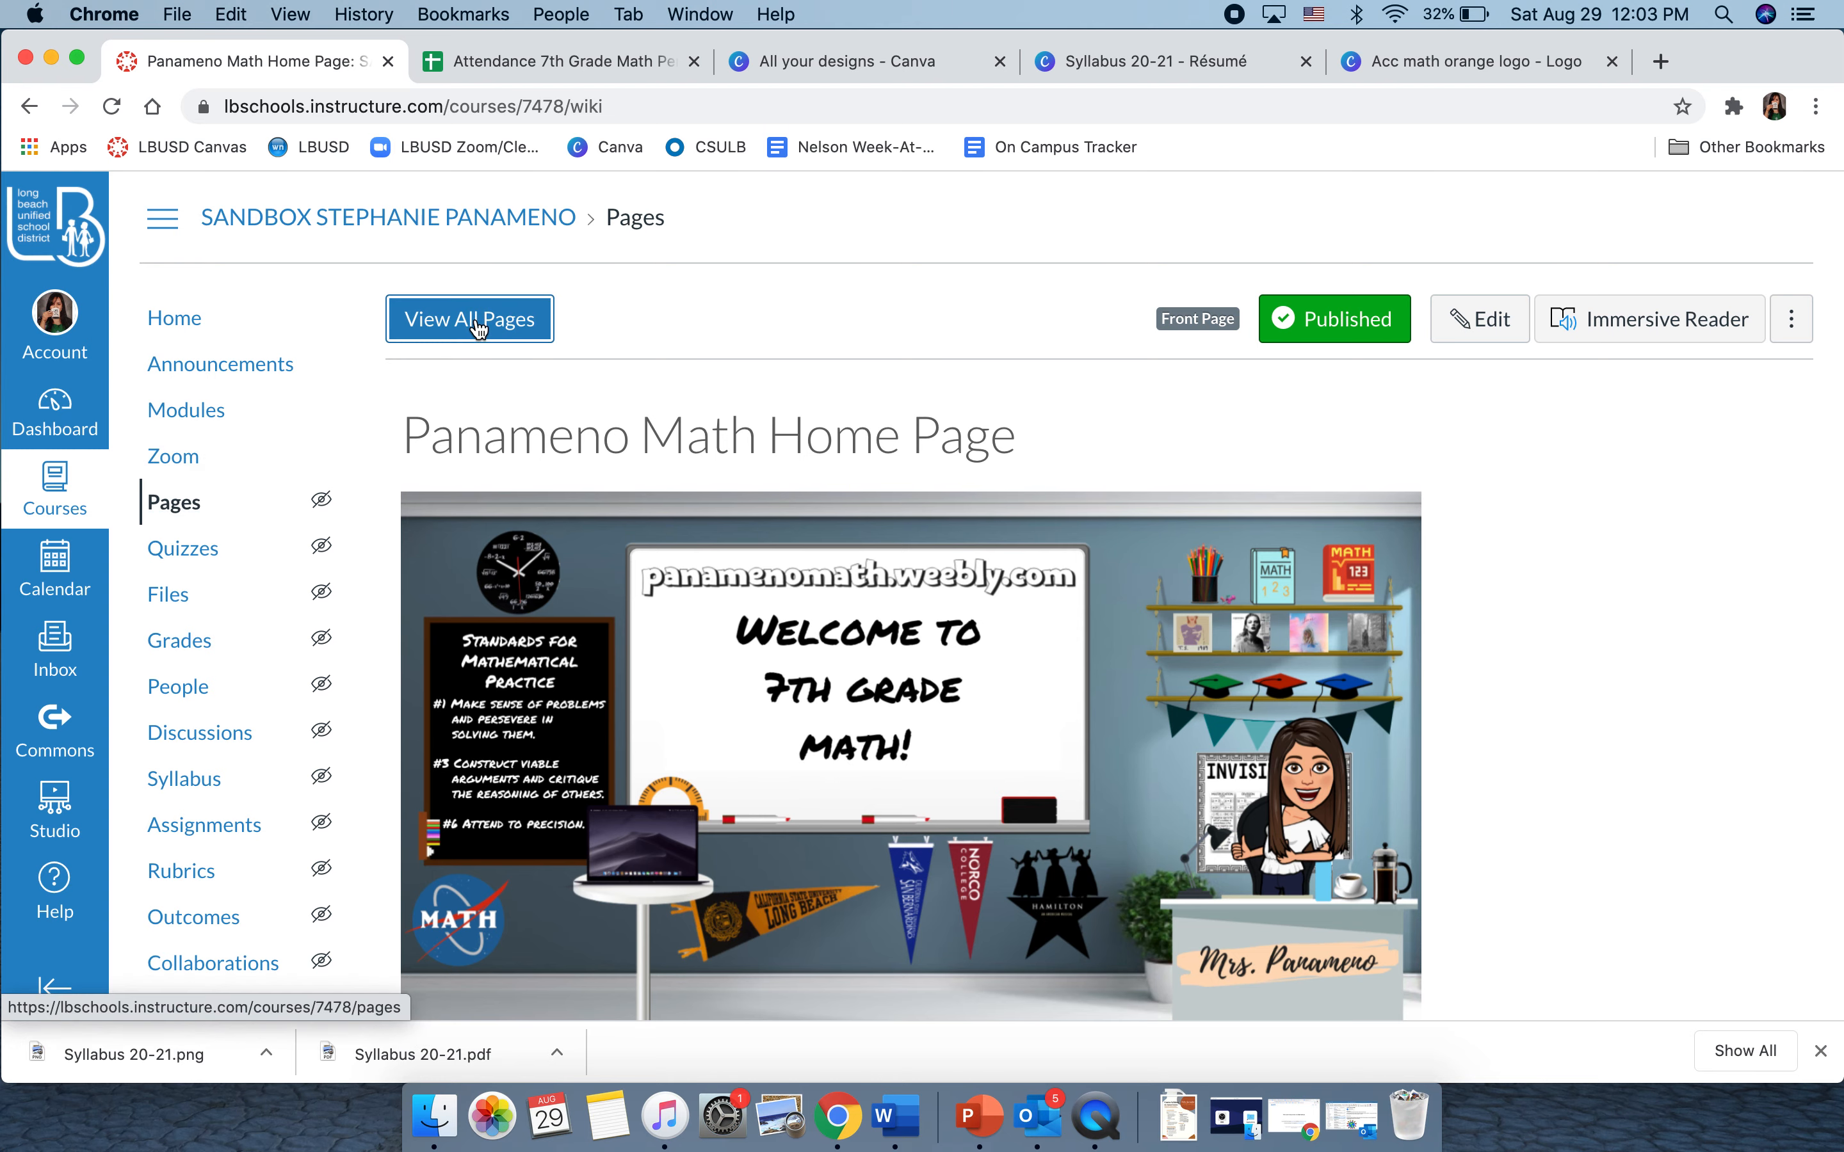